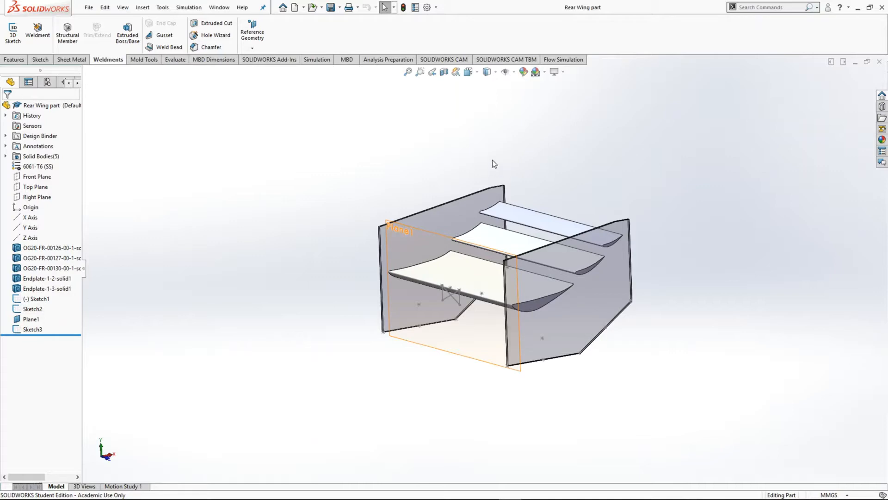
Step: Make an assembly from the Rear Wing part using the AssemblyUBCOMoto template and place the part at the assembly origin
click(13, 60)
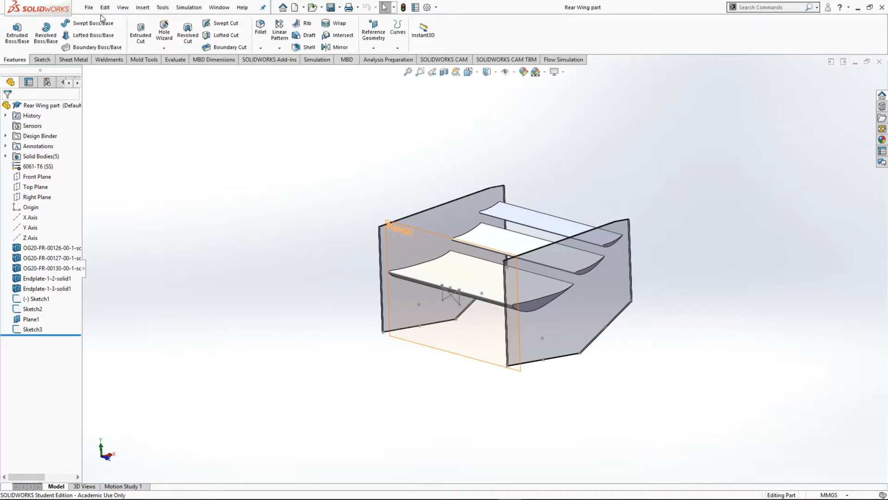
click(88, 8)
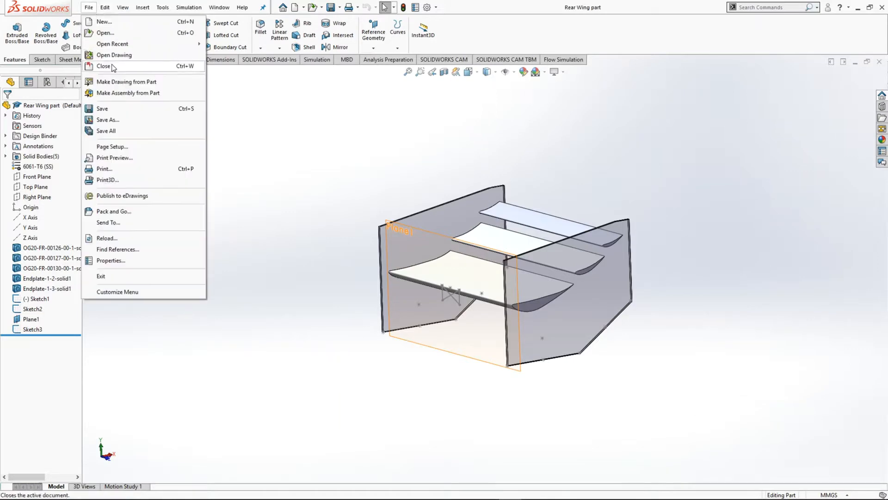
click(125, 94)
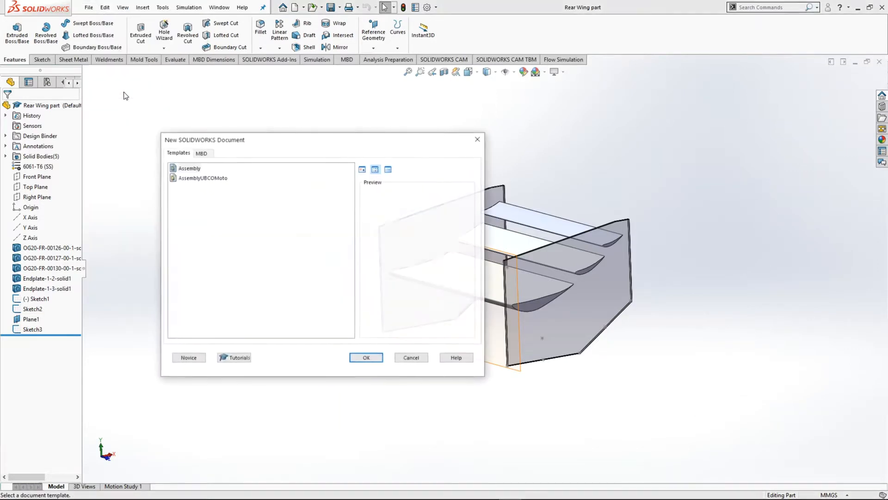
double_click(188, 177)
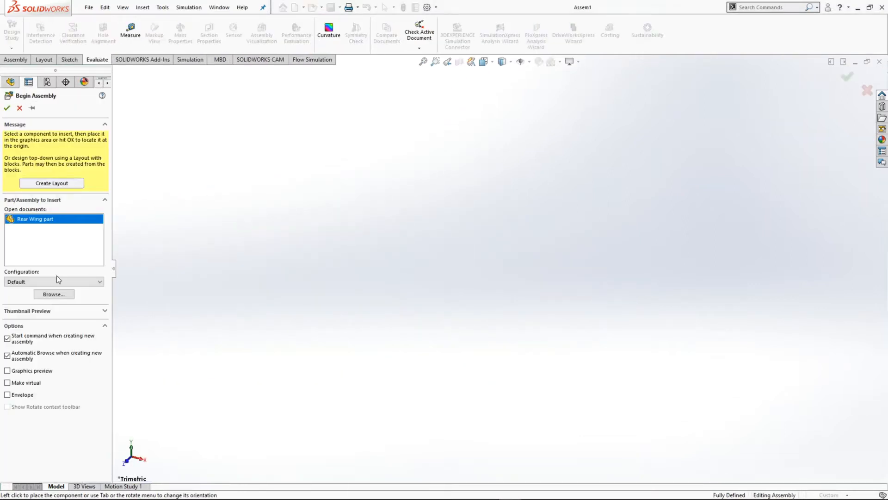
click(7, 108)
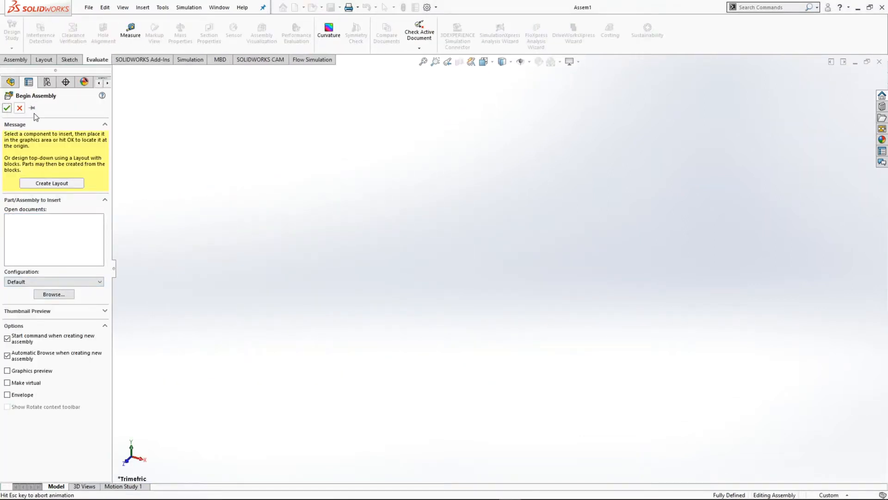
Step: Check the location of the Rear Wing part's origin against the assembly origin
scroll(342, 255, up, 3)
middle_drag(381, 269, 301, 159)
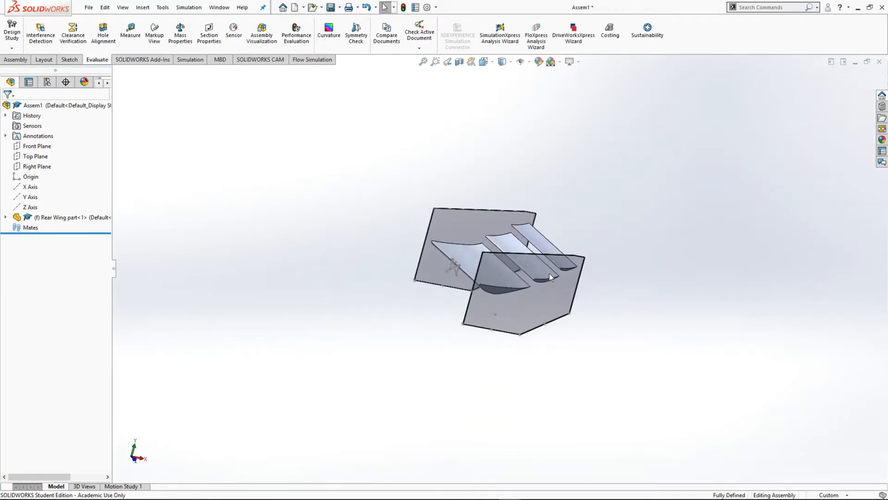
middle_drag(549, 274, 528, 271)
click(28, 176)
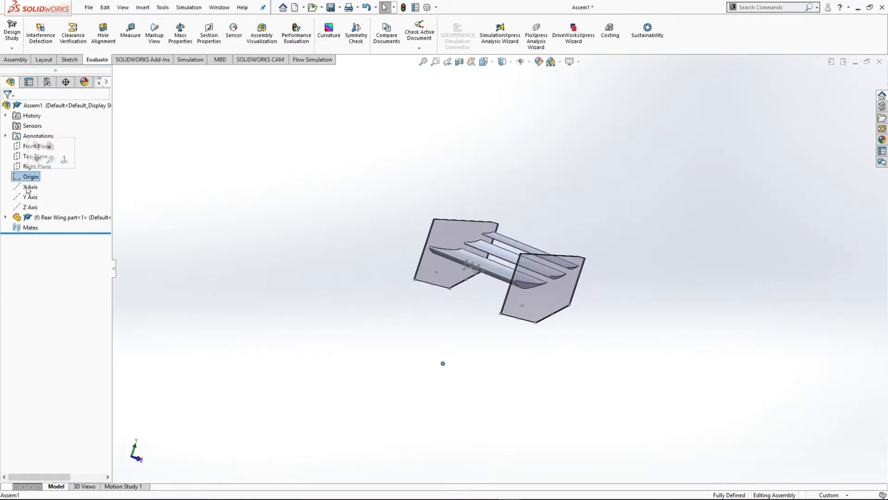
click(4, 217)
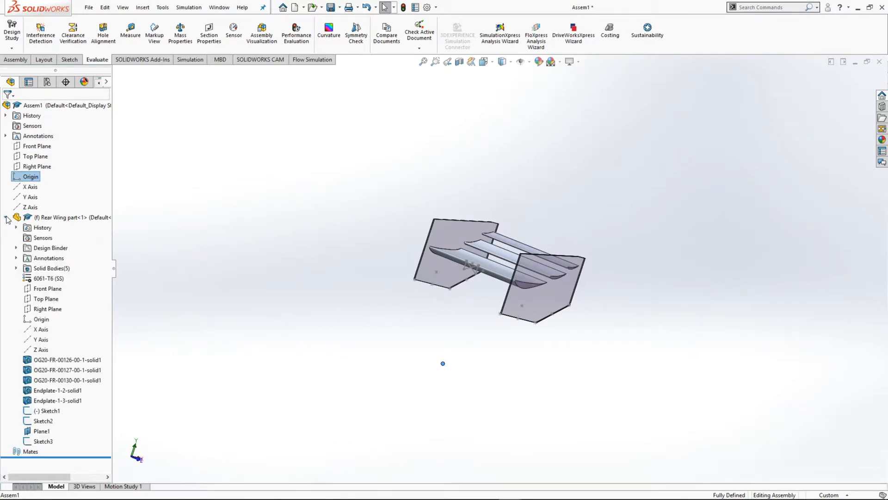
click(41, 319)
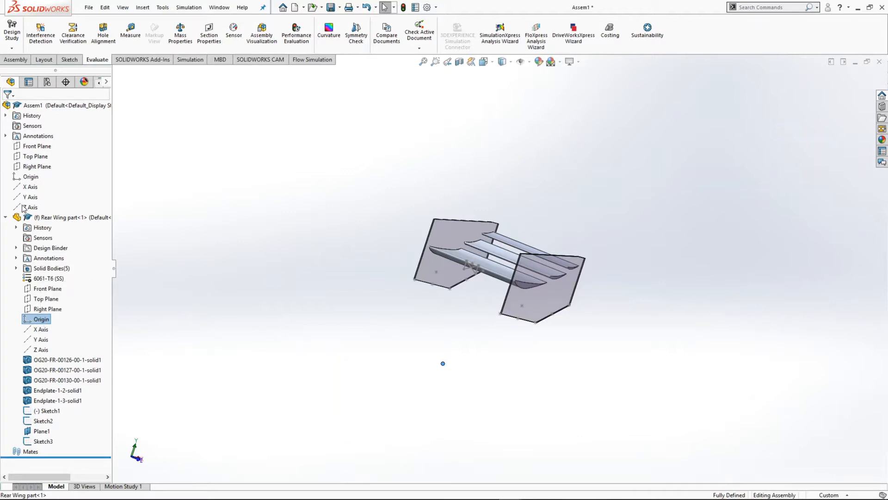
click(25, 179)
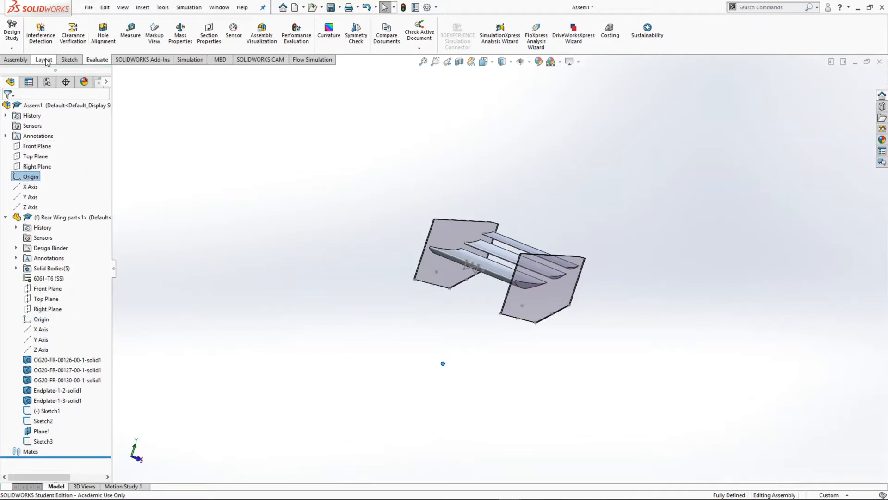
Step: Create a new part document from the PartUBCOMoto template
click(17, 60)
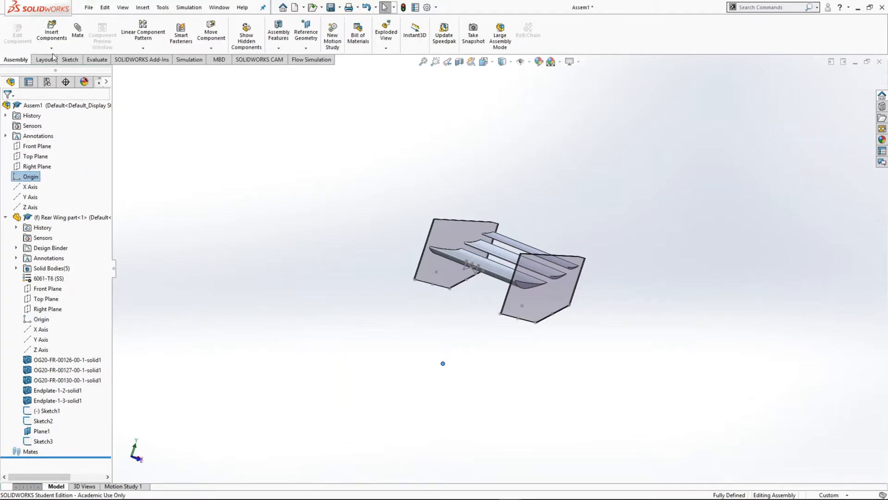
click(87, 7)
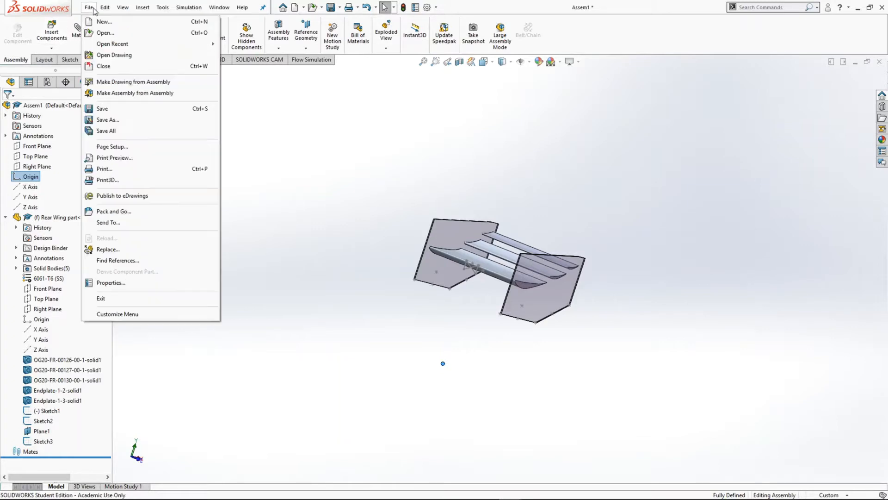
click(99, 23)
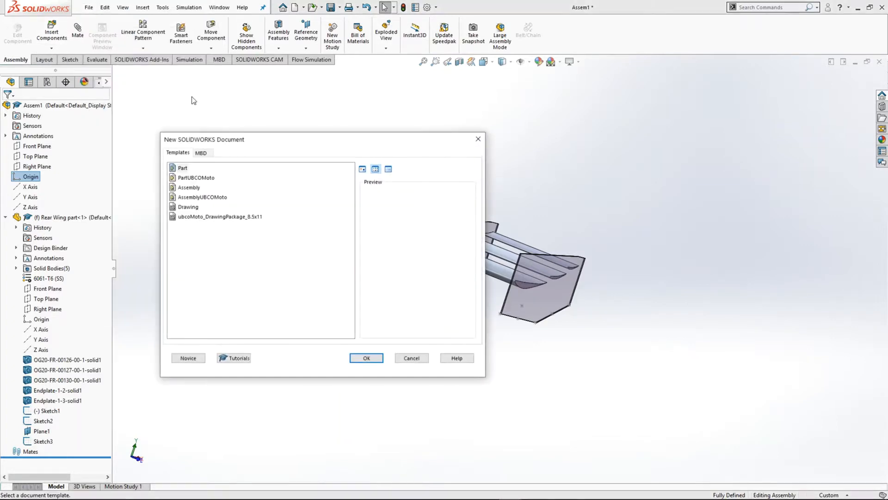
double_click(195, 177)
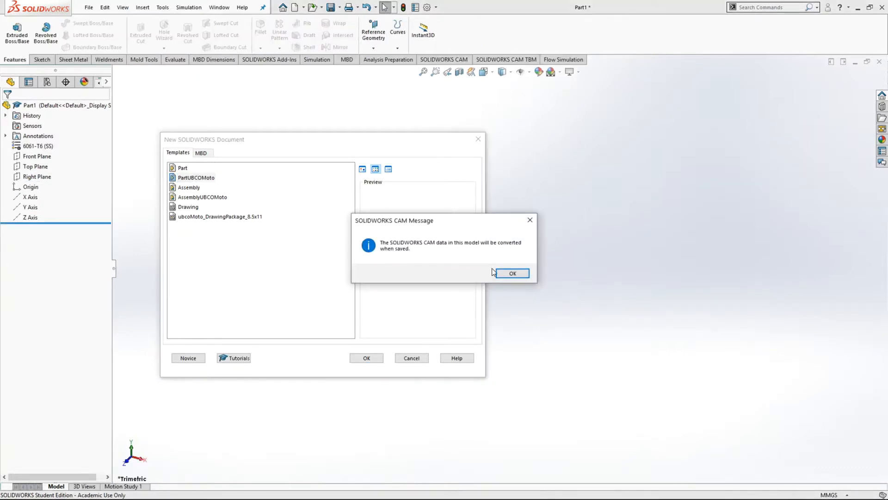
click(511, 273)
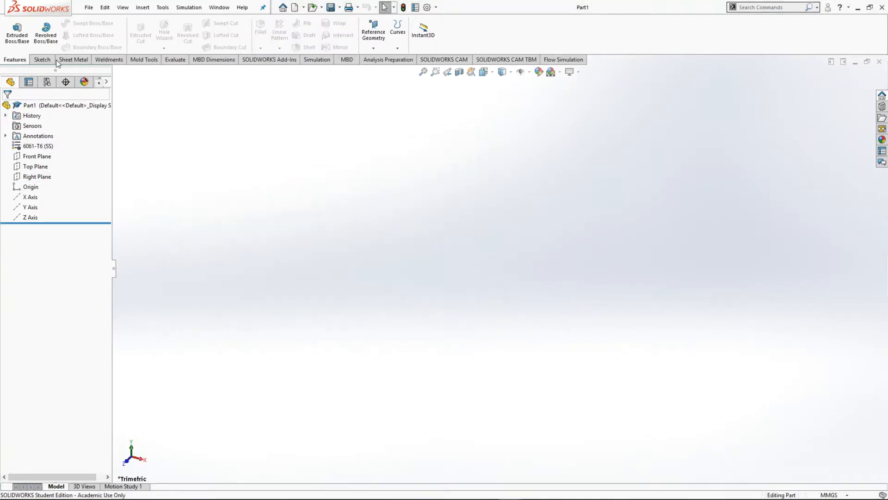
Step: Save the new empty part as MOLD in the Rear Wing Assembly folder
click(82, 9)
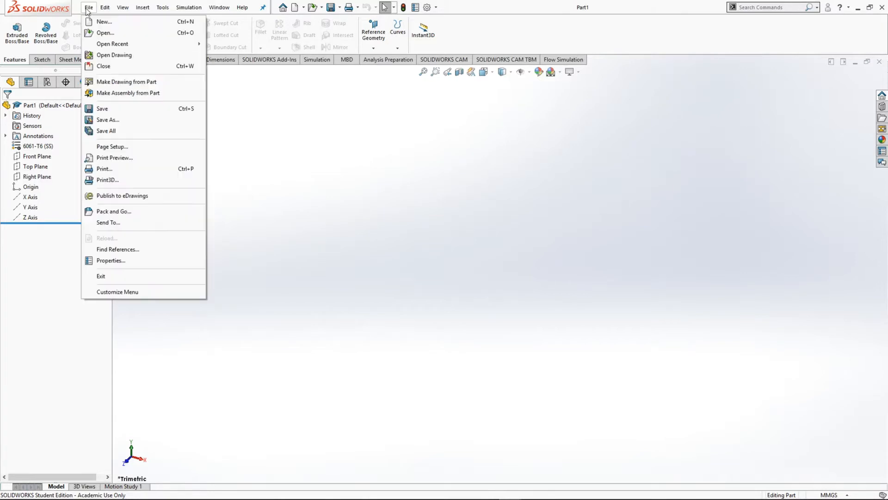
click(122, 119)
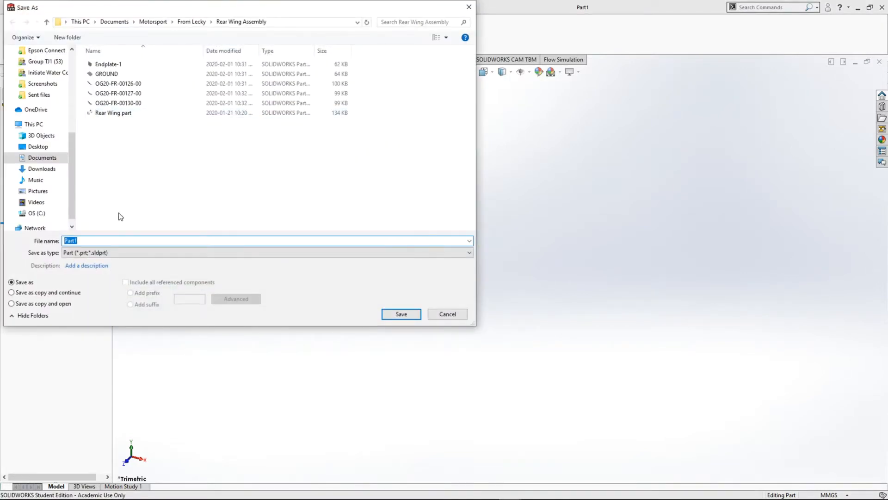
text(MOLD)
key(Return)
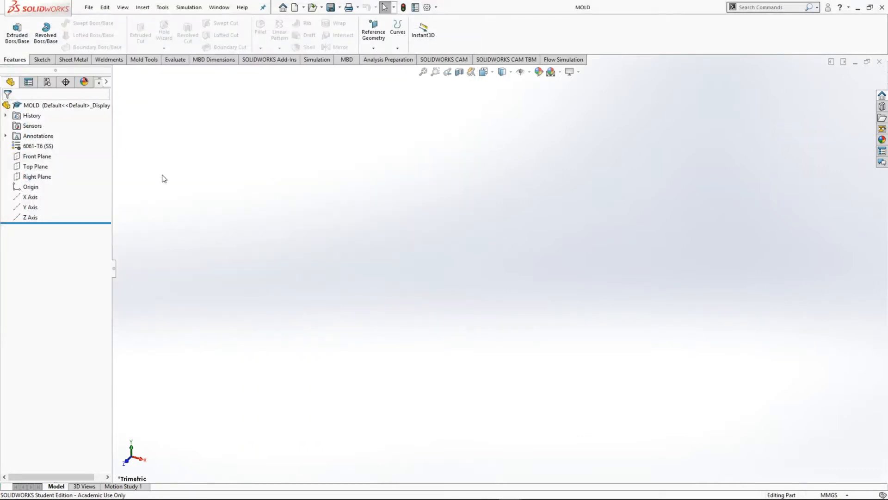
Step: Return to the Assem1 assembly and insert the MOLD part at the assembly origin
mouse_move(351, 495)
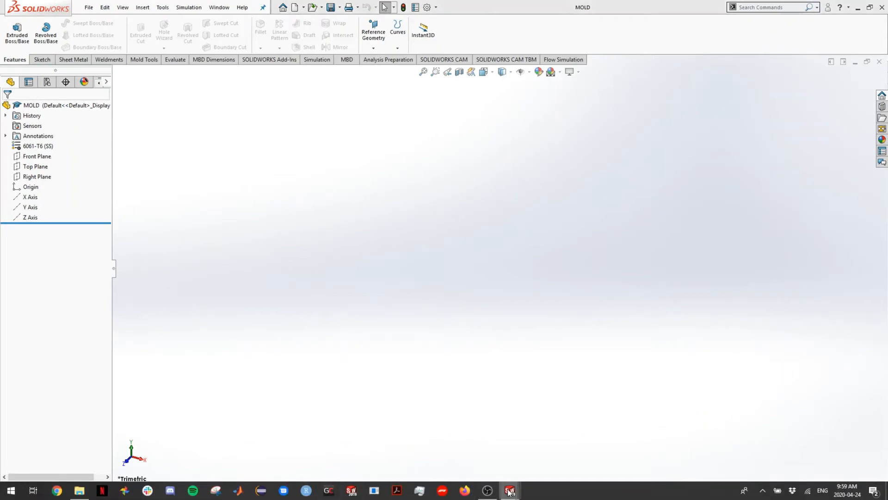
click(508, 473)
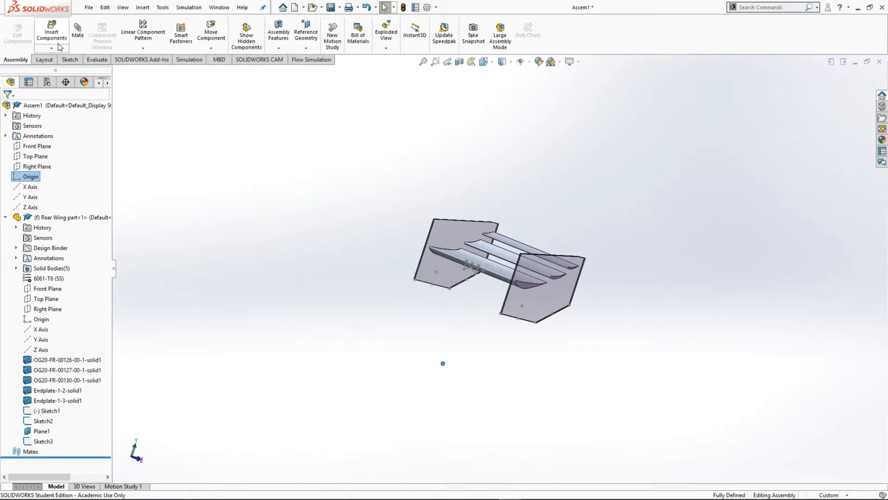
click(59, 48)
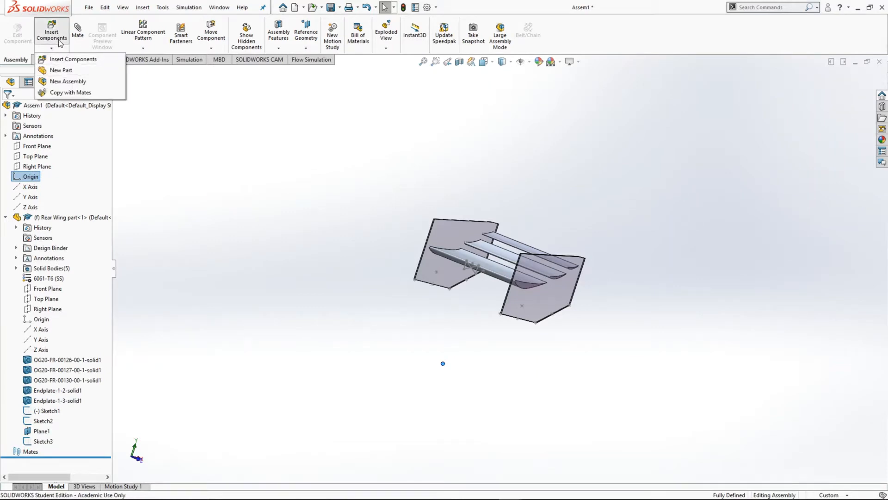
click(59, 43)
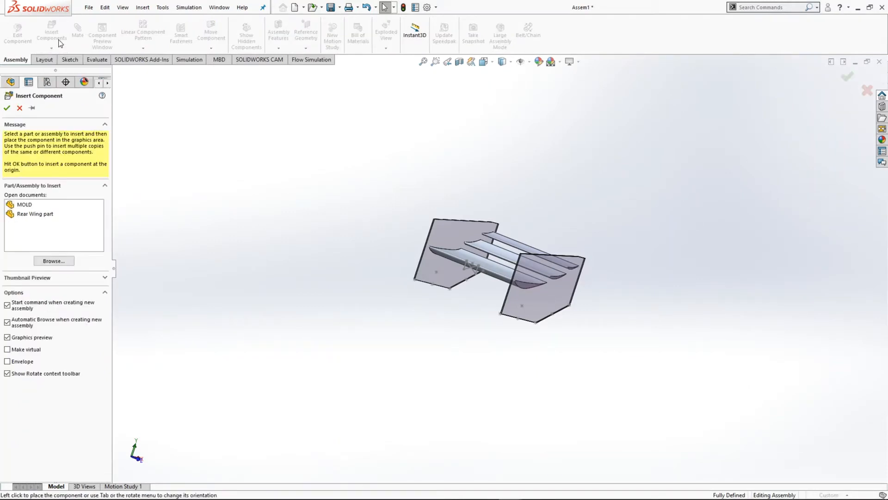
click(25, 205)
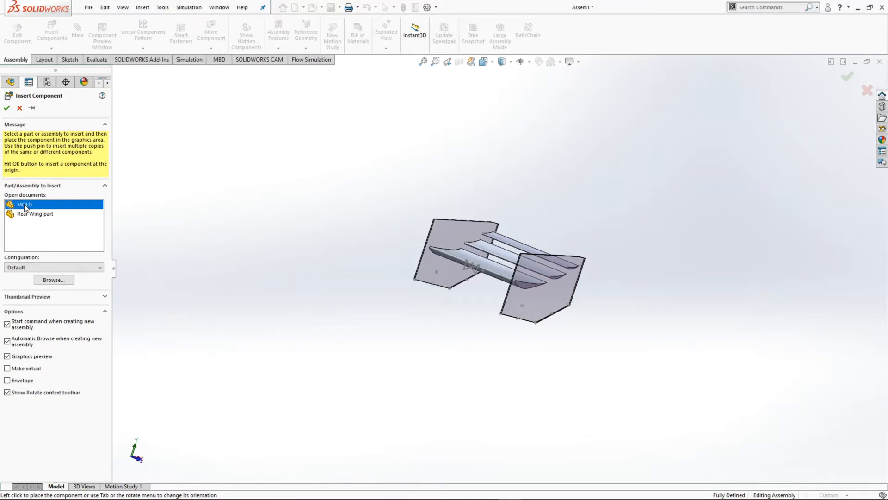
click(3, 106)
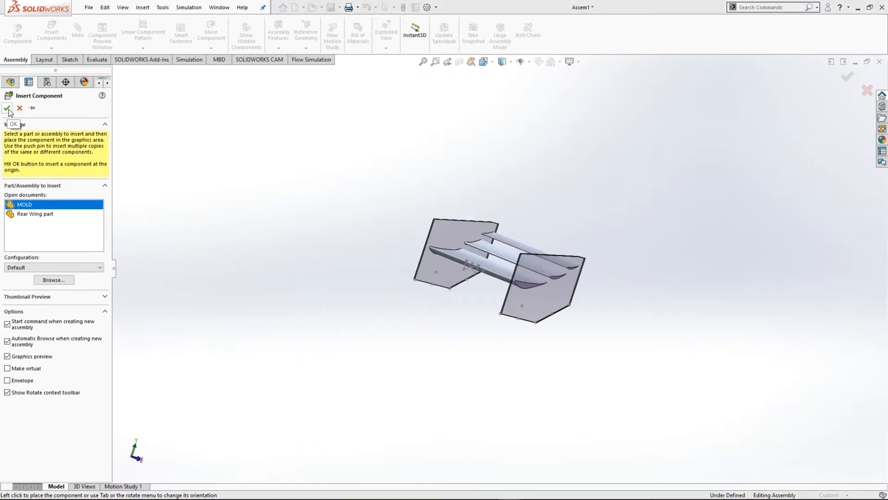
click(7, 109)
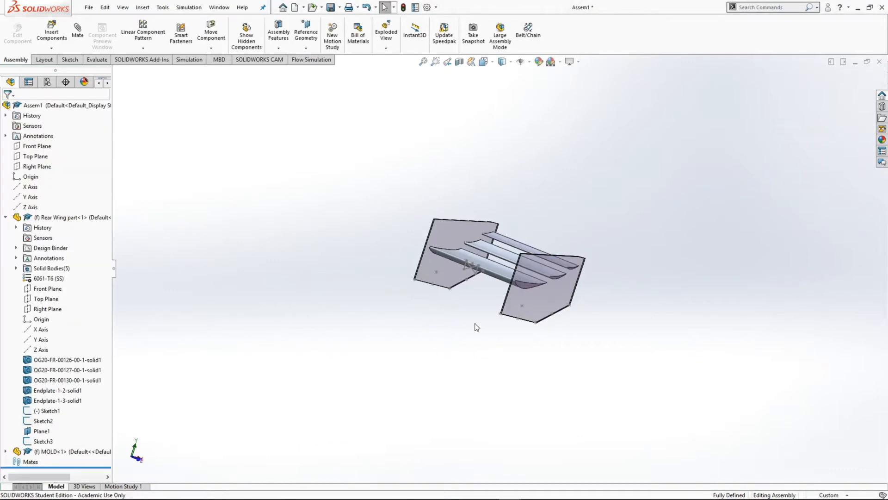
Step: Expand the MOLD component and check where its origin lies in the assembly
click(46, 451)
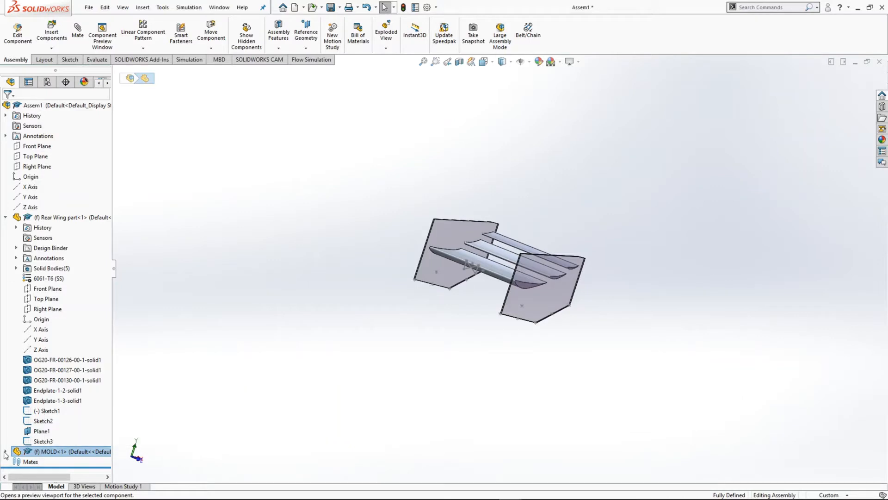
click(6, 451)
click(43, 431)
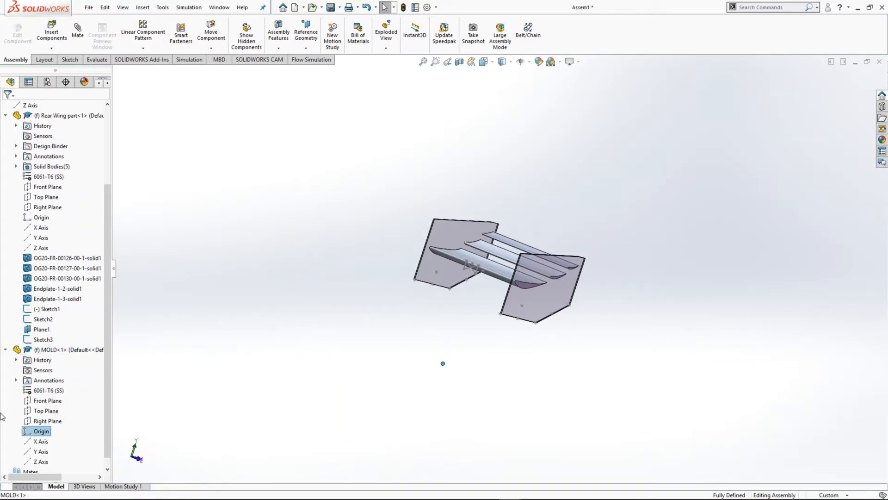
Step: Start editing the MOLD part in the context of the assembly, saving the assembly as Video Assem
right_click(47, 350)
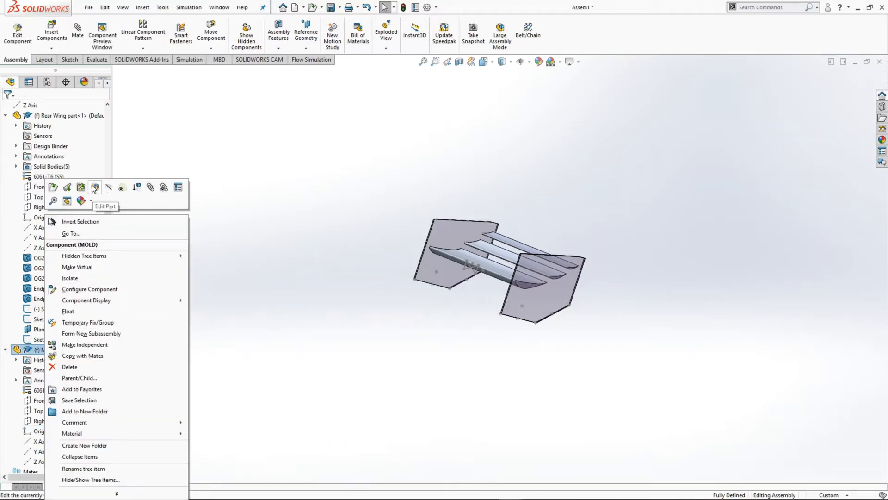
click(94, 187)
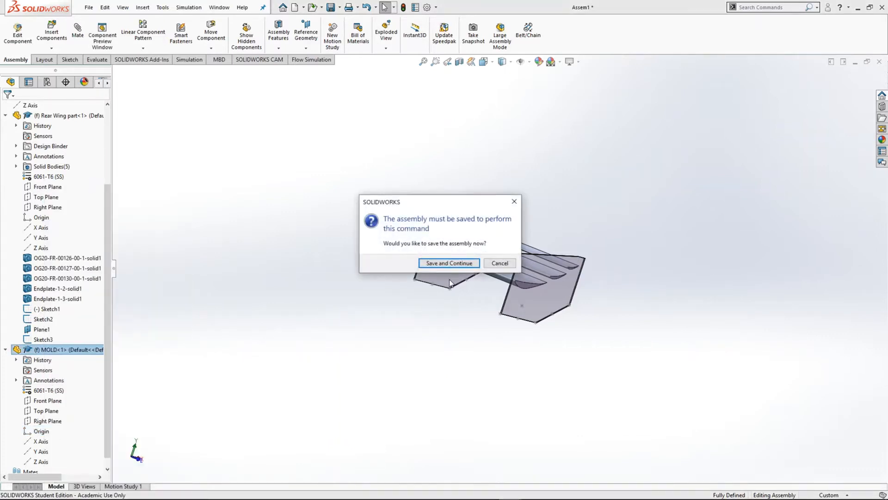
click(456, 263)
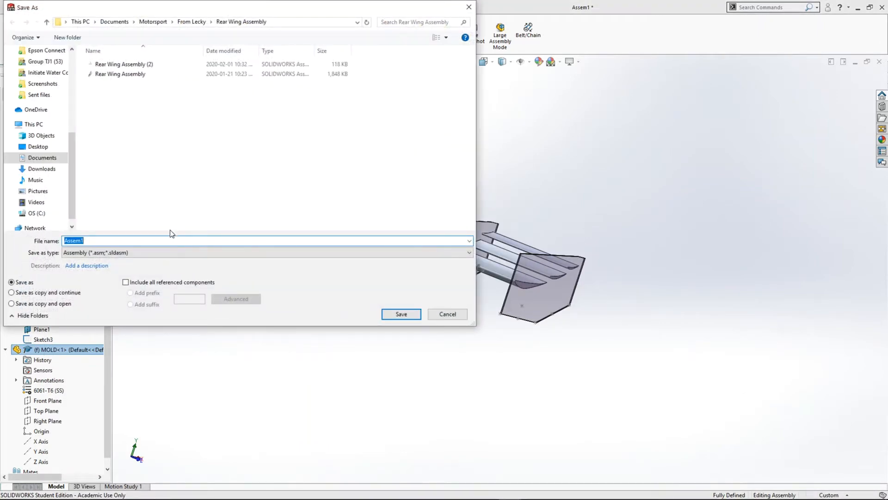
text(Video)
key(Return)
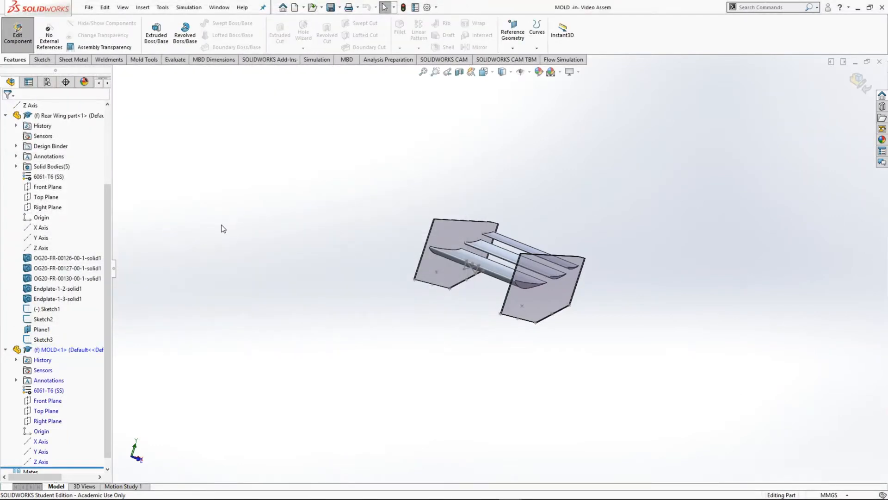
Step: Switch to the front view and start a sketch on the MOLD part's Front Plane
key(space)
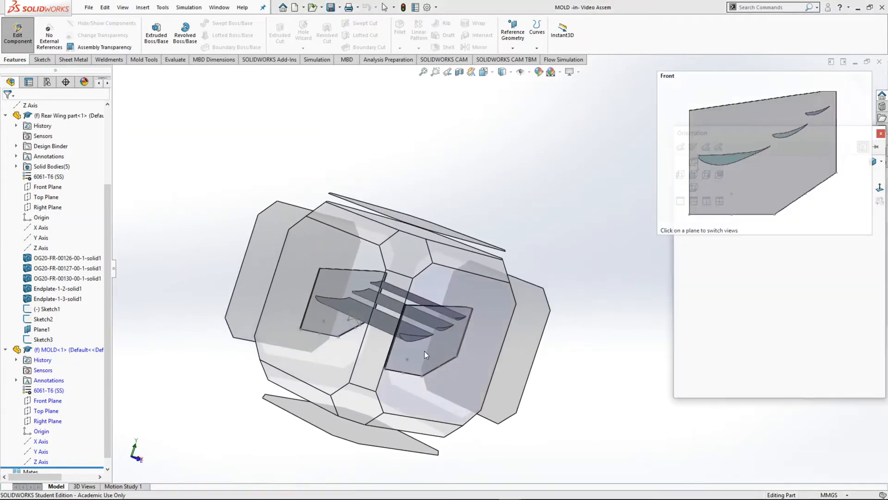
click(424, 352)
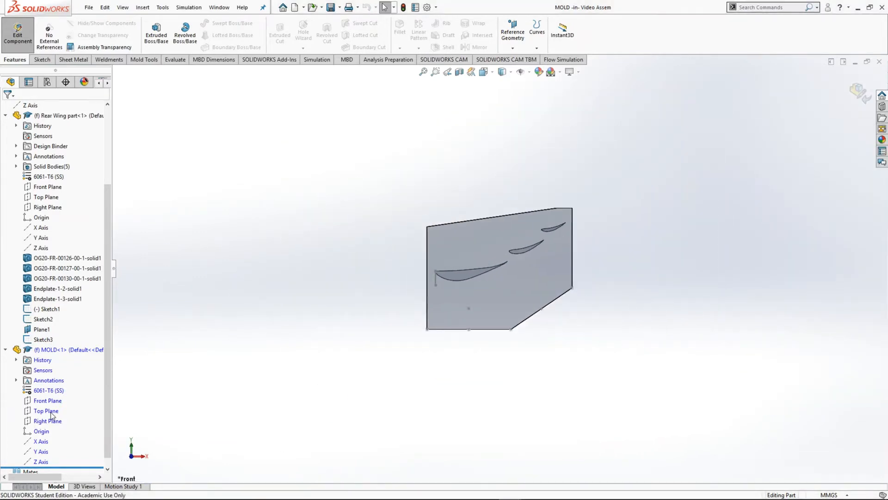
click(49, 402)
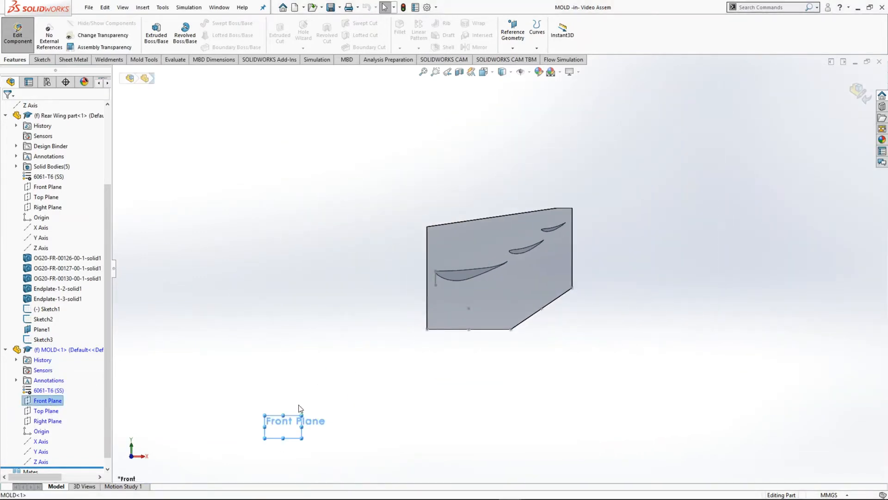
scroll(377, 291, down, 1)
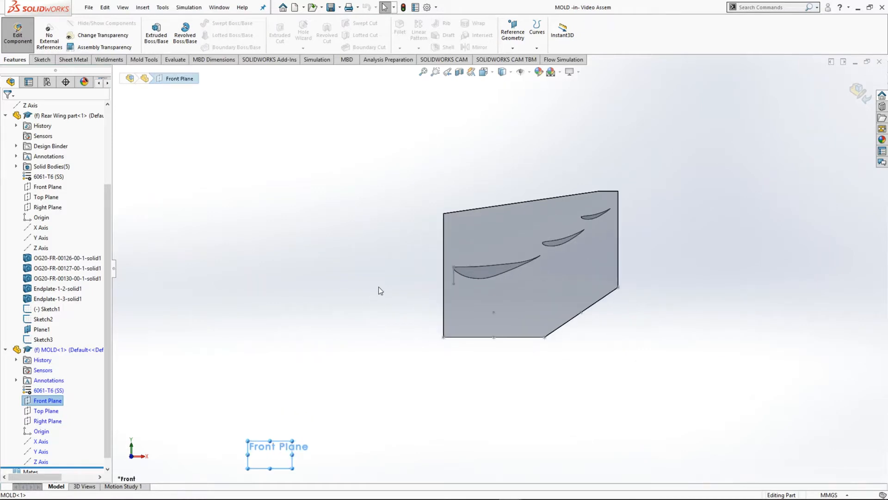
scroll(379, 290, up, 4)
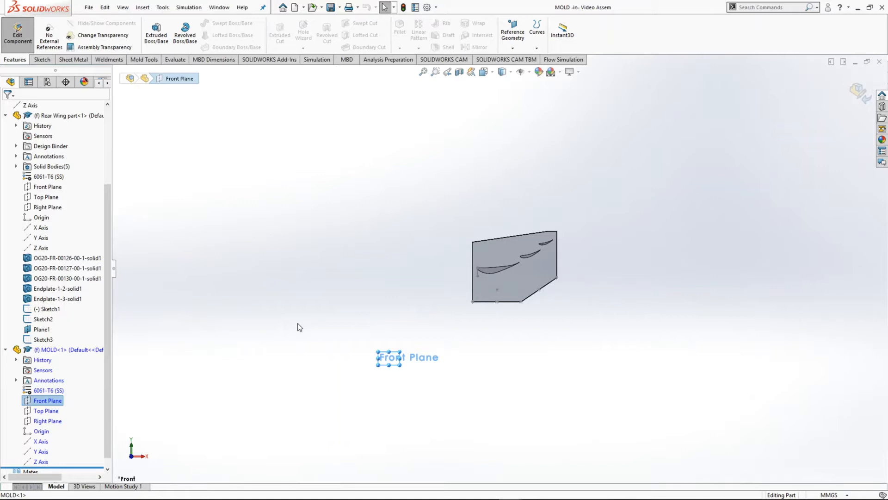
right_click(48, 402)
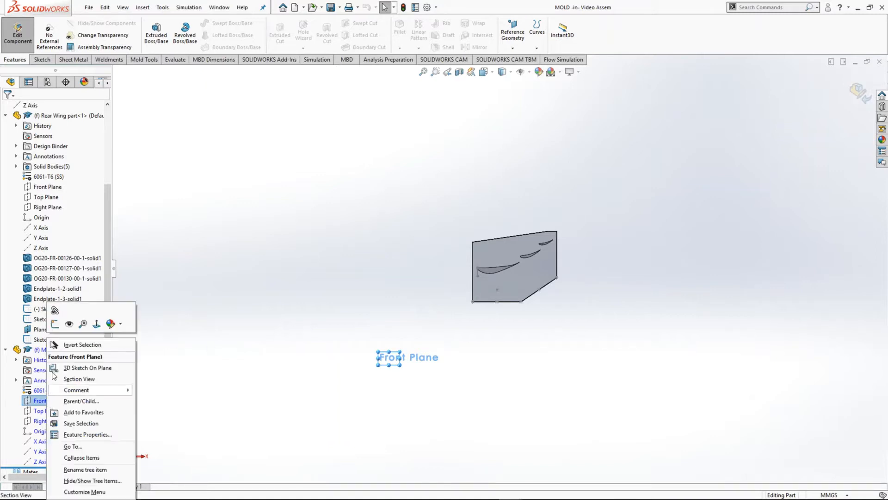
click(54, 324)
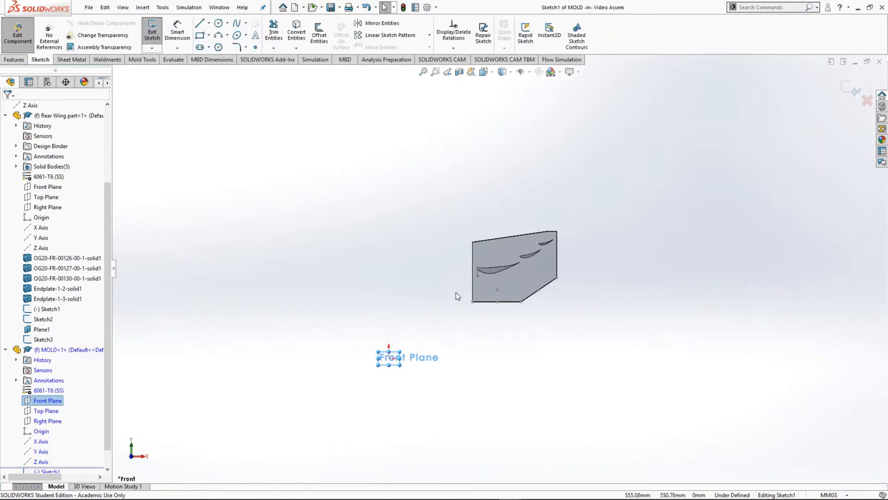
Step: Sketch a corner rectangle about 7794 mm wide and 1845 mm high, enclosing the wing and the origin
scroll(405, 234, up, 1)
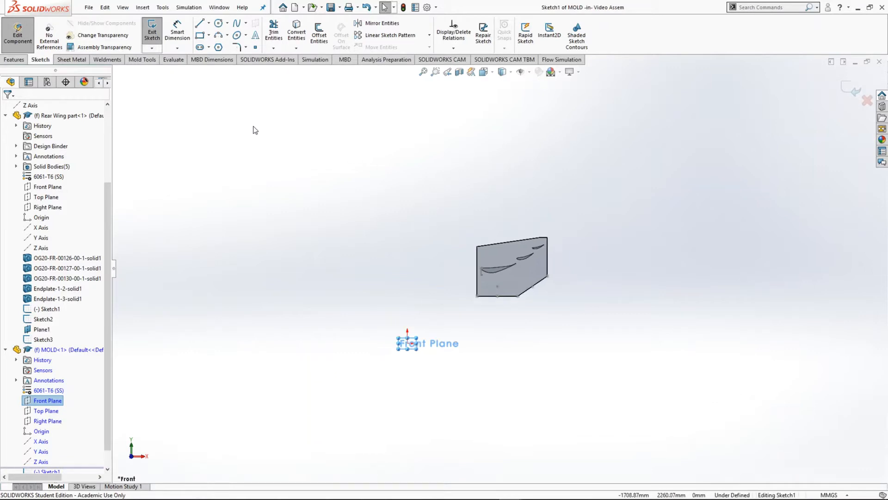
click(200, 35)
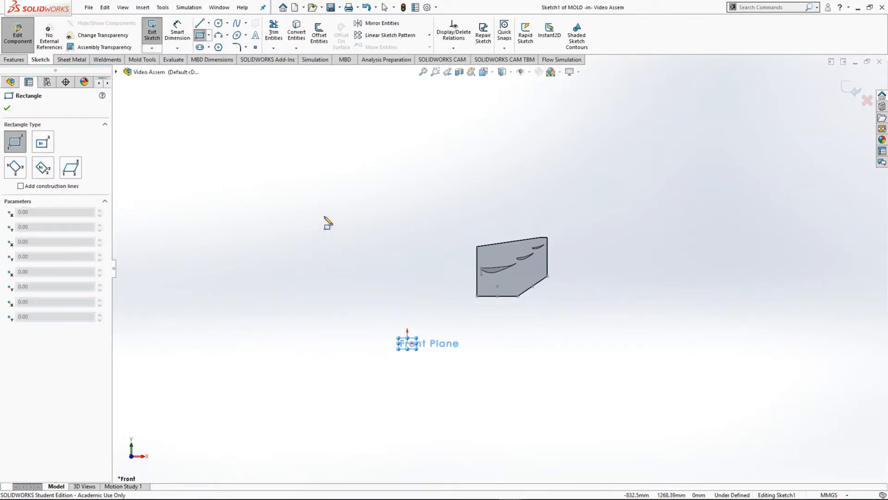
click(218, 173)
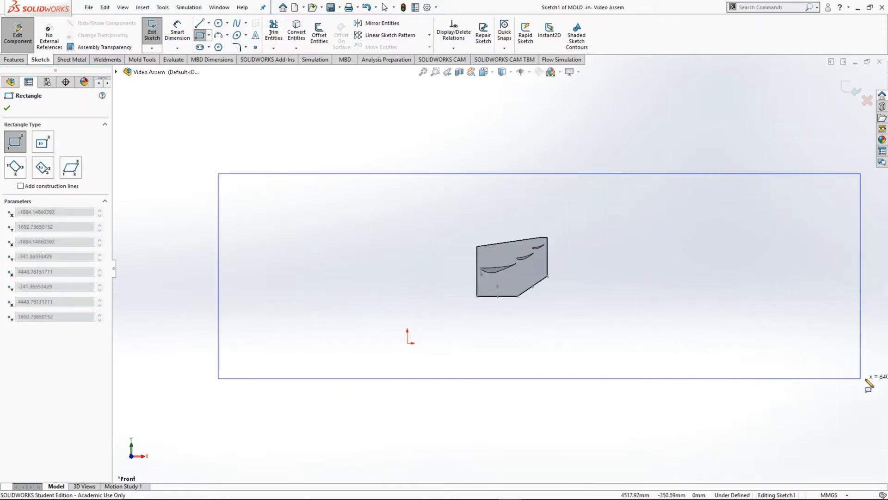
scroll(814, 377, up, 3)
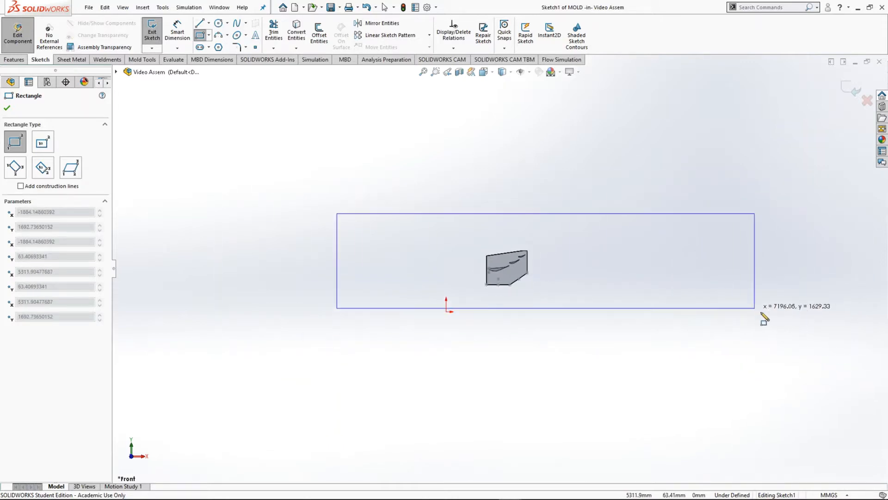
click(789, 320)
click(24, 60)
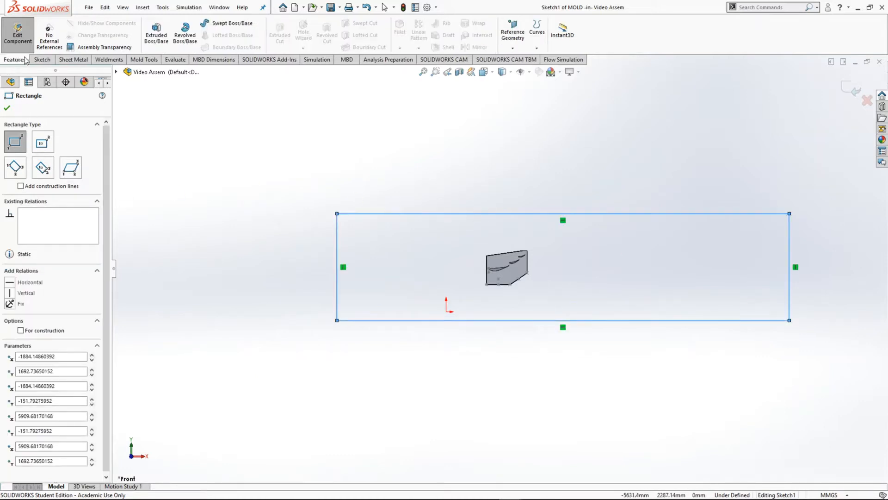
click(42, 59)
key(Escape)
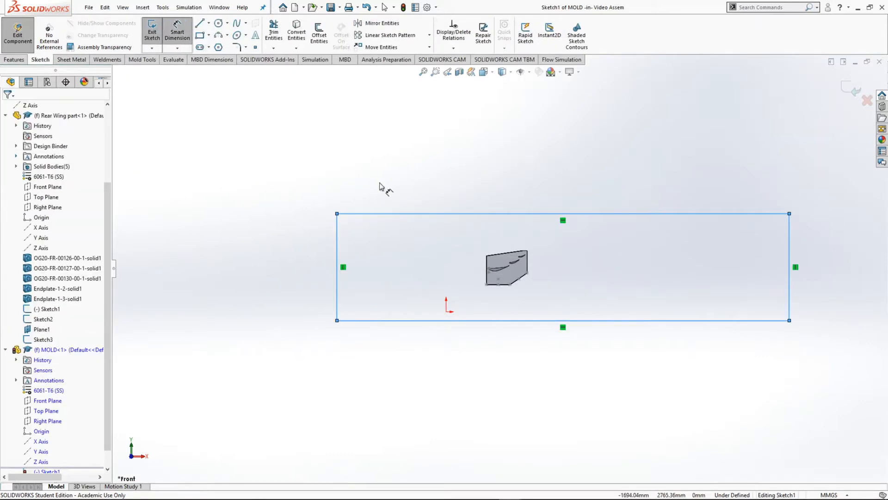
Step: Dimension the rectangle's height as 2500 mm and its length as 11000 mm
click(336, 242)
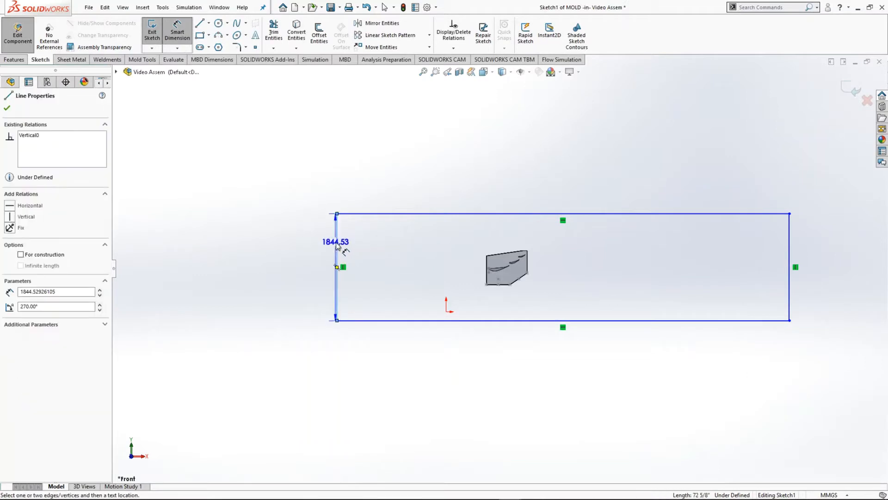
click(286, 257)
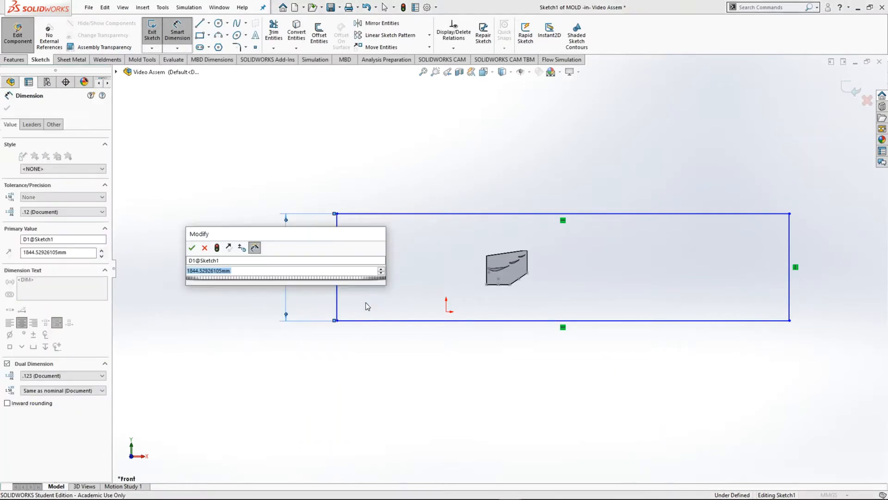
text(2500)
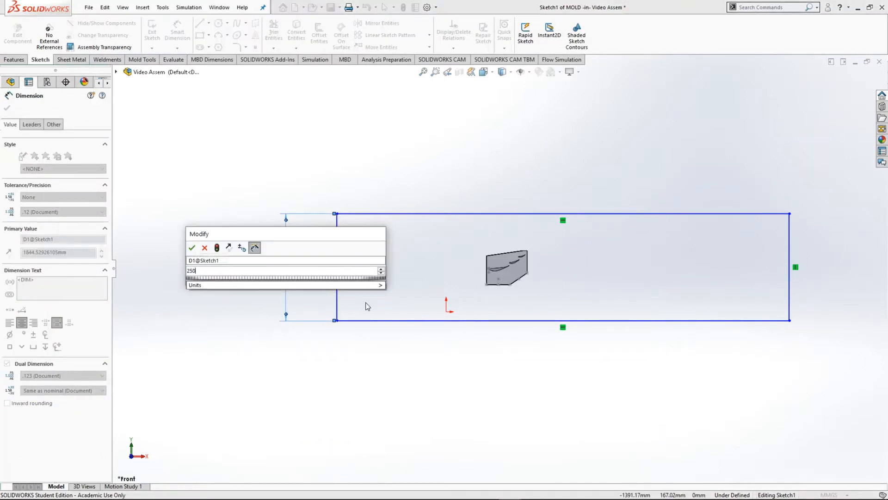
key(Return)
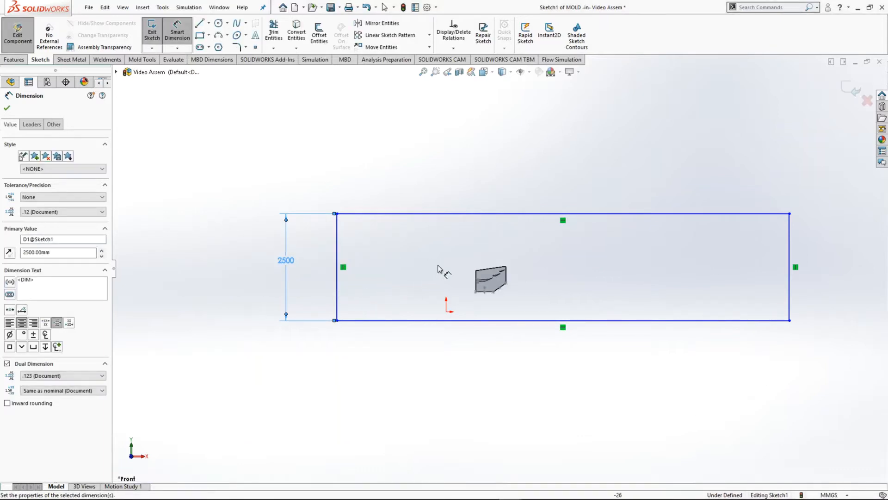
click(456, 213)
click(531, 162)
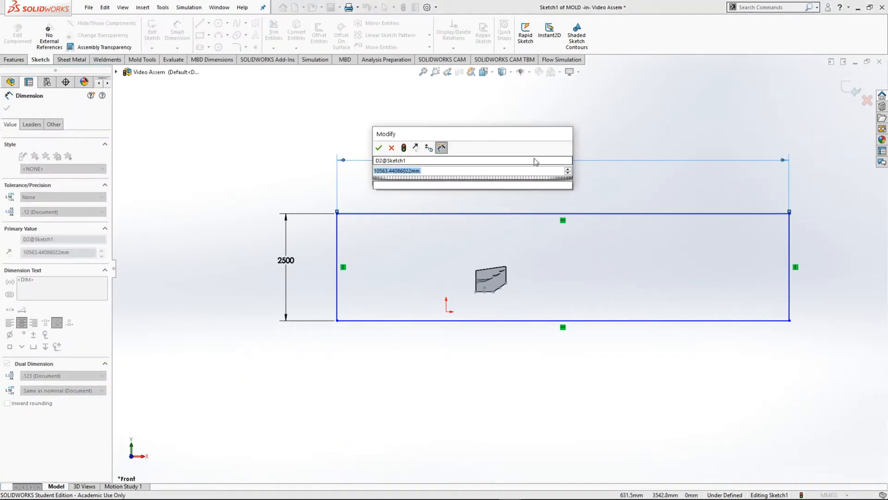
text(7500)
key(Return)
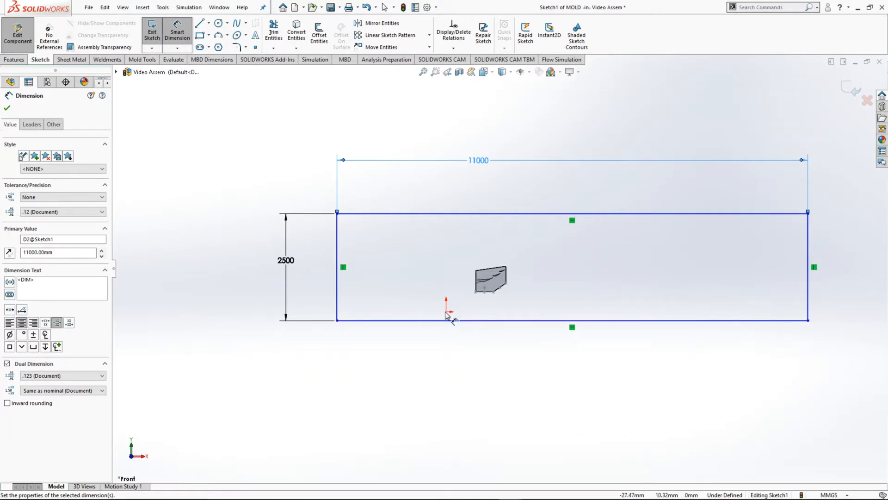
key(Escape)
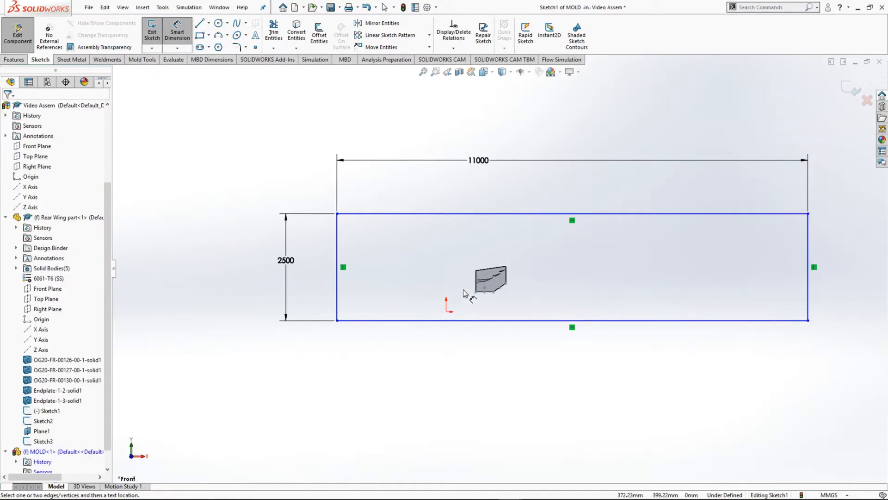
Step: Dimension the distance from the rectangle's upper edge to the assembly origin as 2000 mm
click(461, 215)
scroll(448, 314, down, 5)
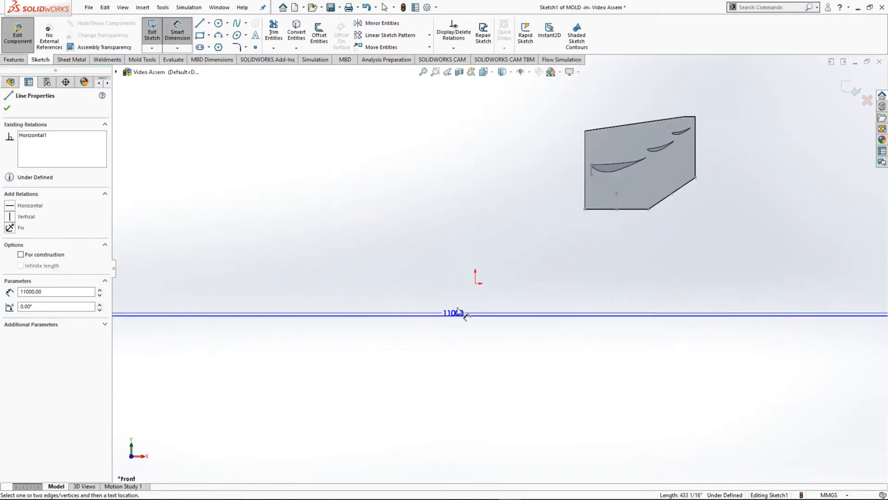
click(116, 72)
click(159, 143)
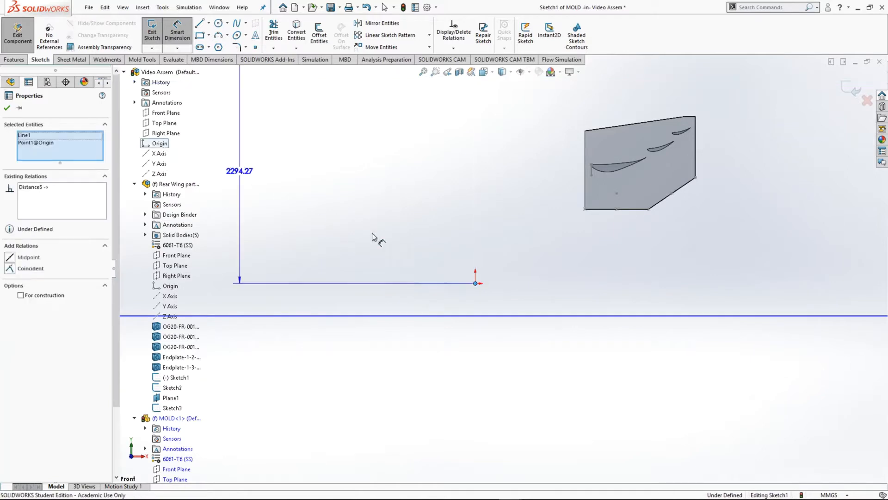
scroll(439, 232, up, 5)
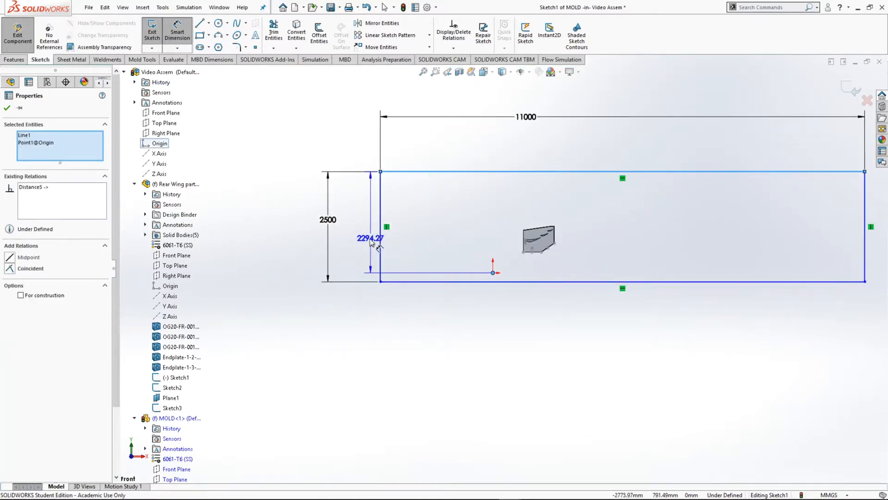
click(370, 242)
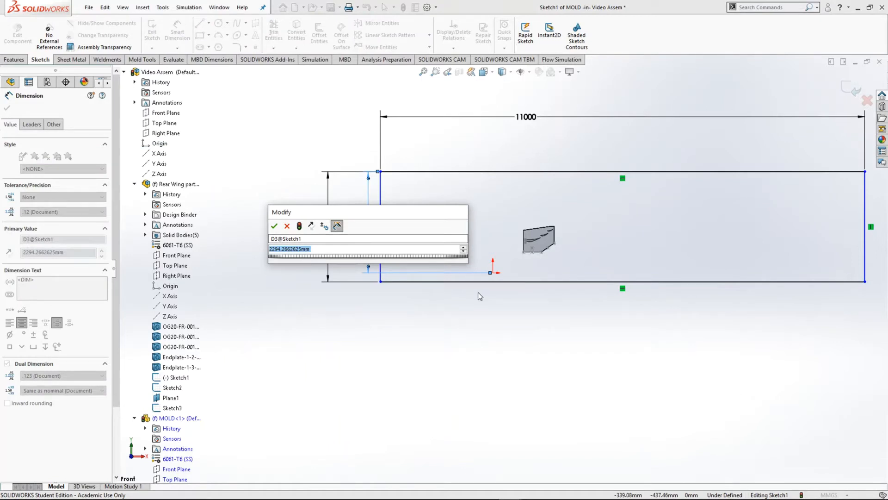
text(1250)
key(Return)
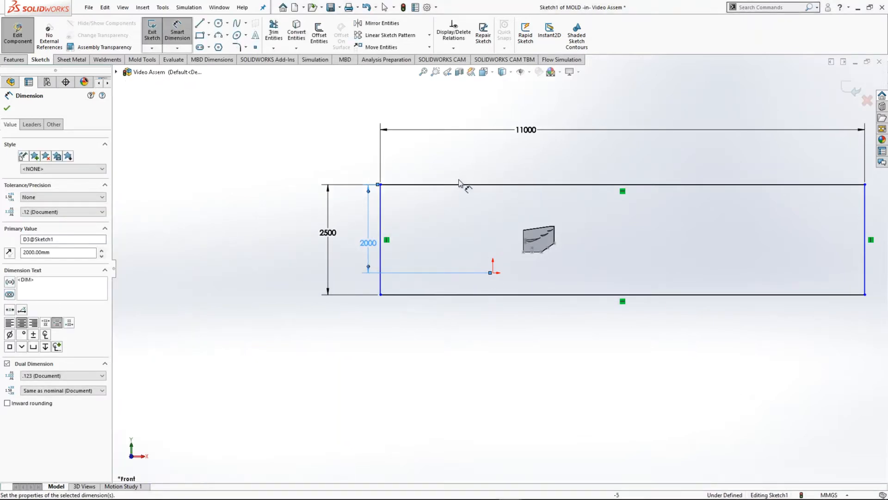
Step: Set the rectangle's height to 3000 mm
click(328, 232)
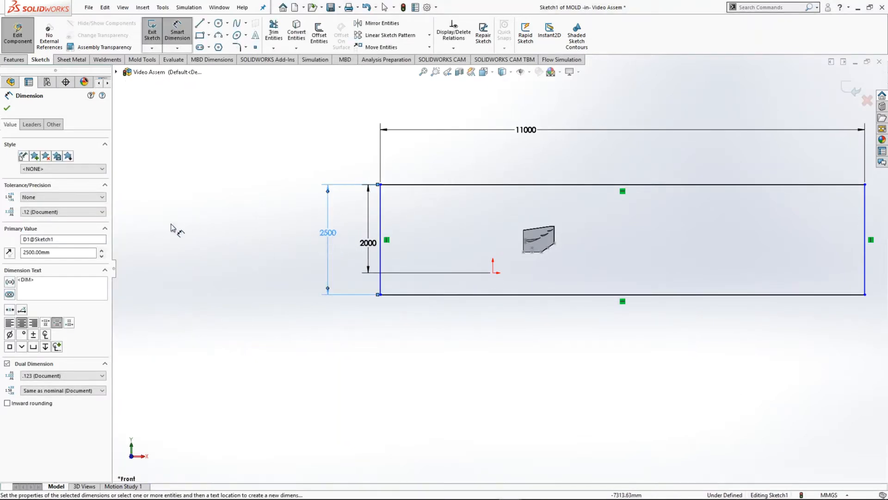
drag(88, 252, 1, 251)
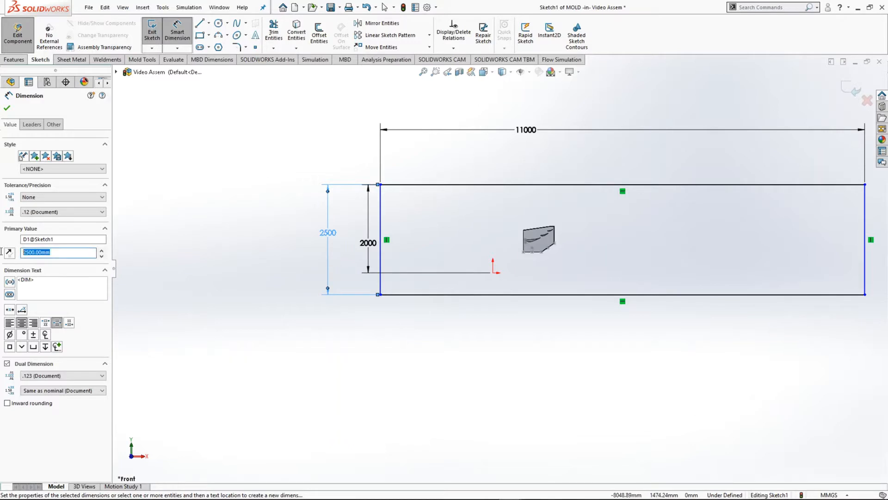
text(3000)
key(Return)
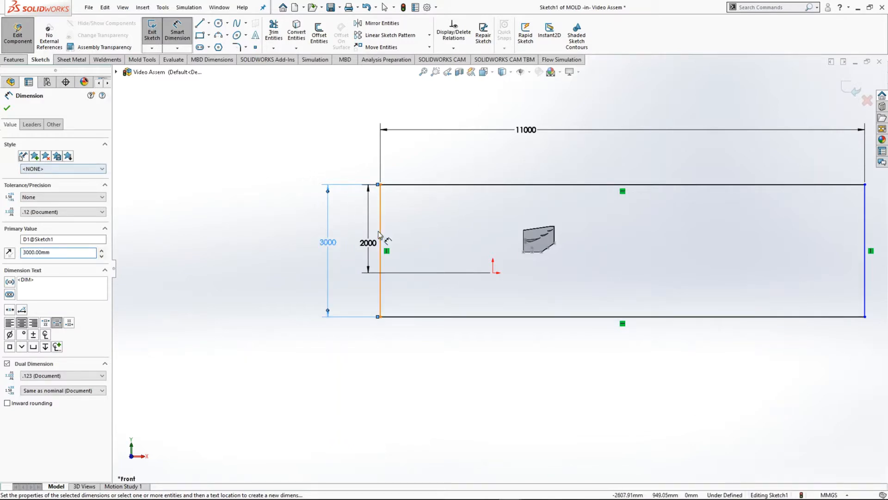
Step: Set the distance between the rectangle's upper edge and the assembly origin to 2500 mm and finish dimensioning
click(368, 249)
drag(95, 252, 2, 251)
text(1500)
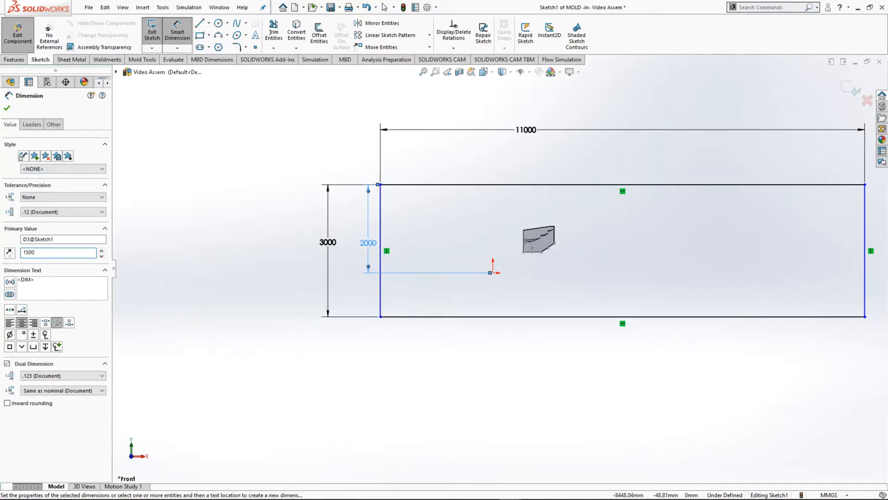
key(Return)
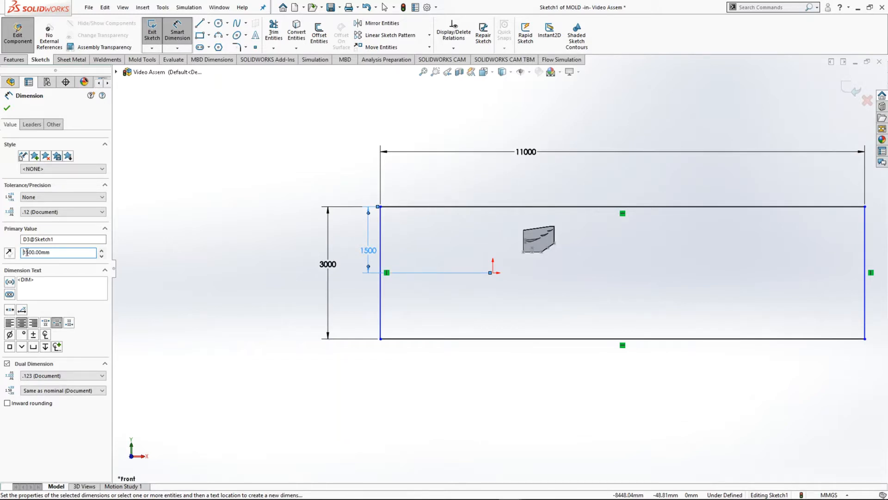
drag(23, 252, 41, 252)
text(2500)
key(Return)
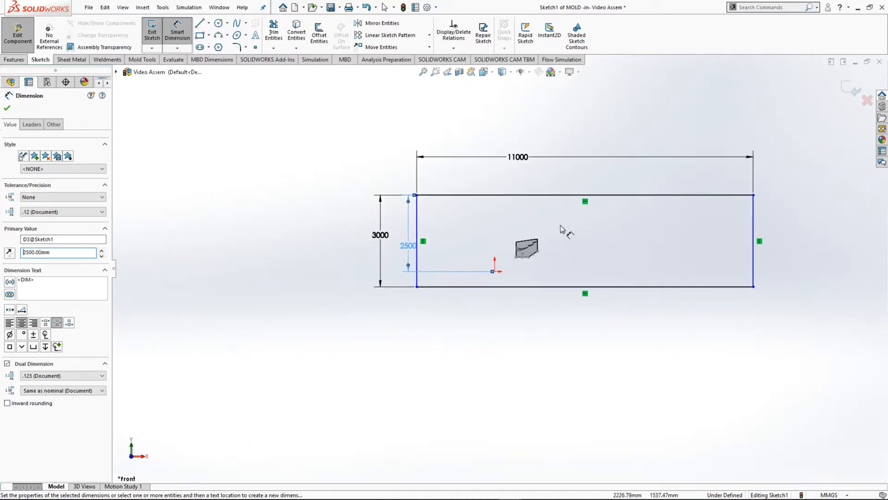
scroll(525, 247, down, 3)
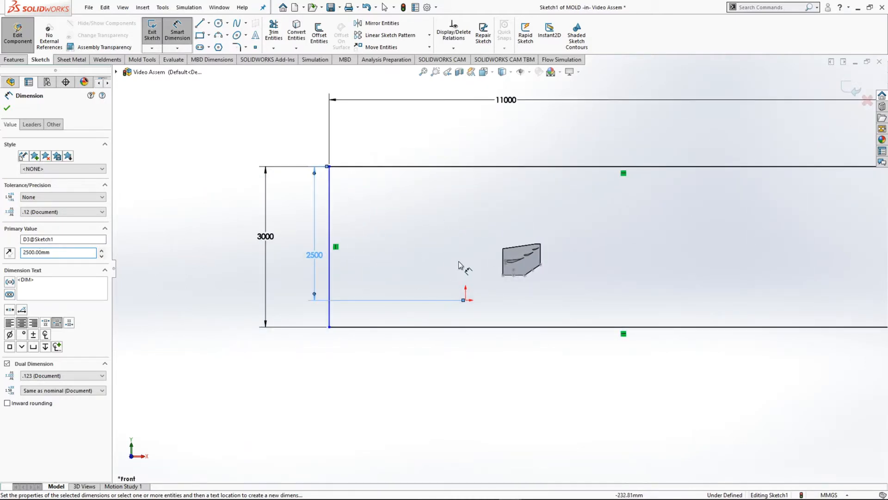
scroll(440, 232, up, 1)
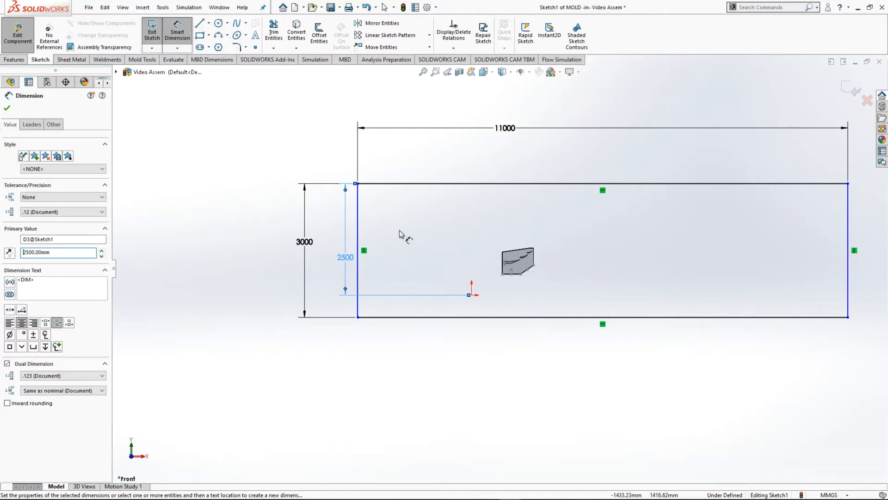
click(7, 108)
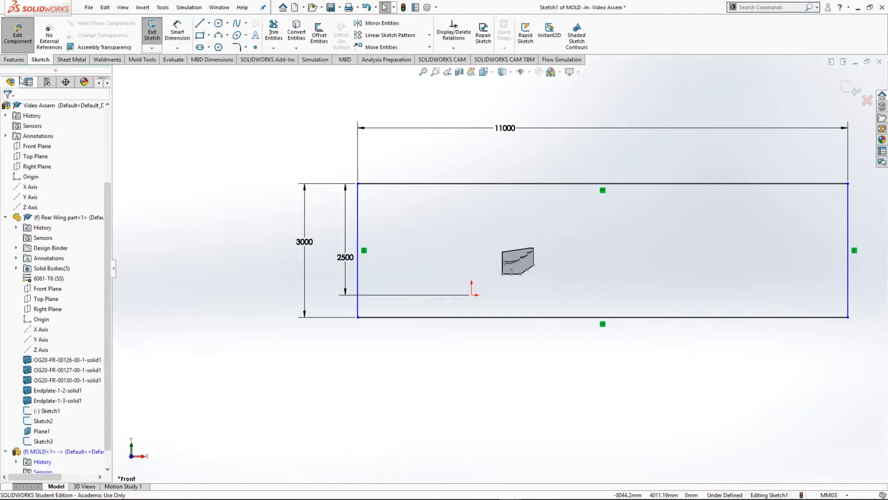
Step: Start a boss extrusion of the rectangle, blind in Direction 1, about 2592 mm deep past the rear wing
click(14, 60)
click(166, 36)
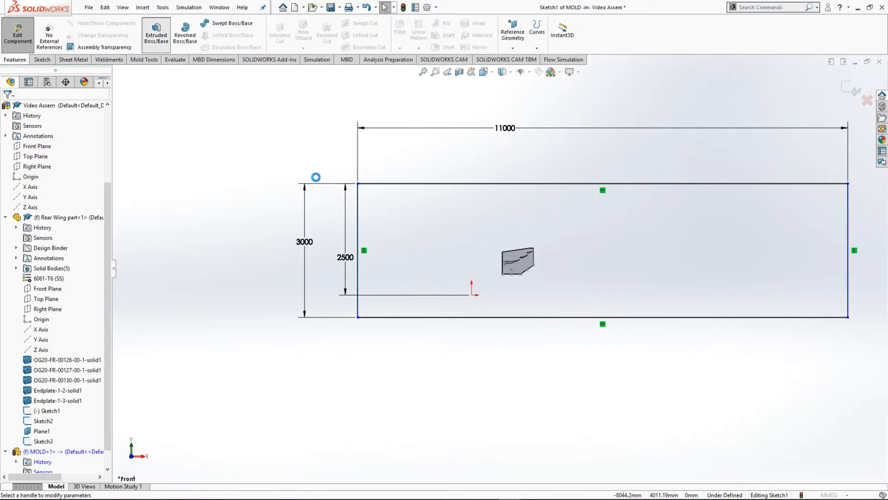
middle_drag(394, 229, 406, 254)
scroll(545, 260, down, 3)
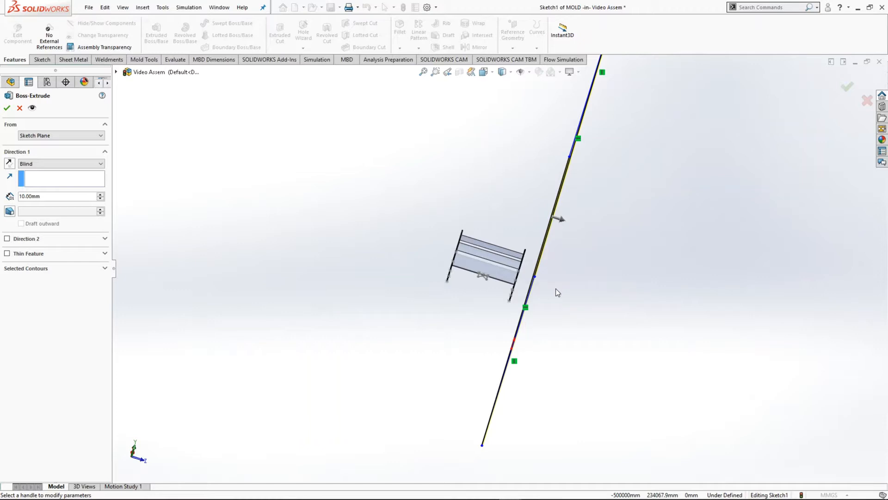
click(67, 164)
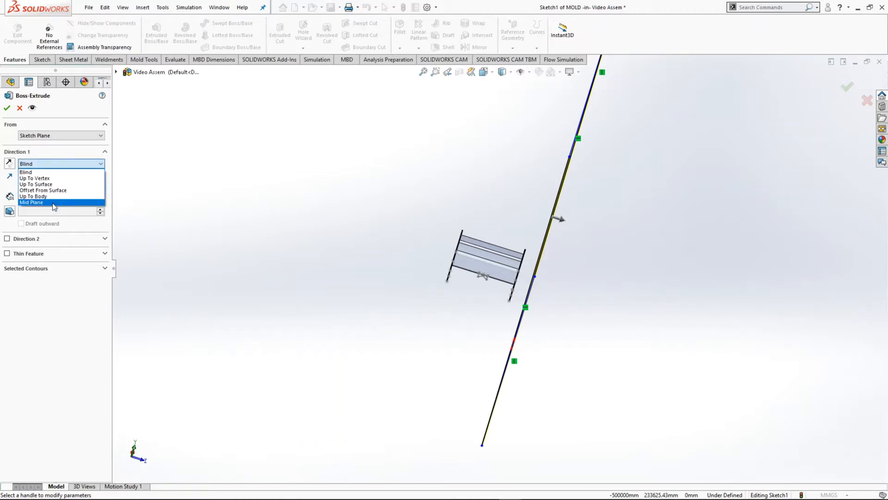
click(53, 173)
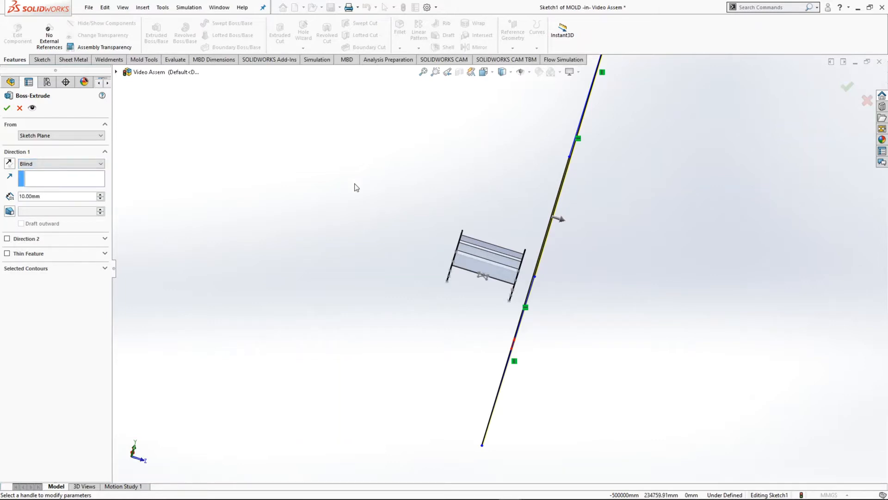
click(556, 218)
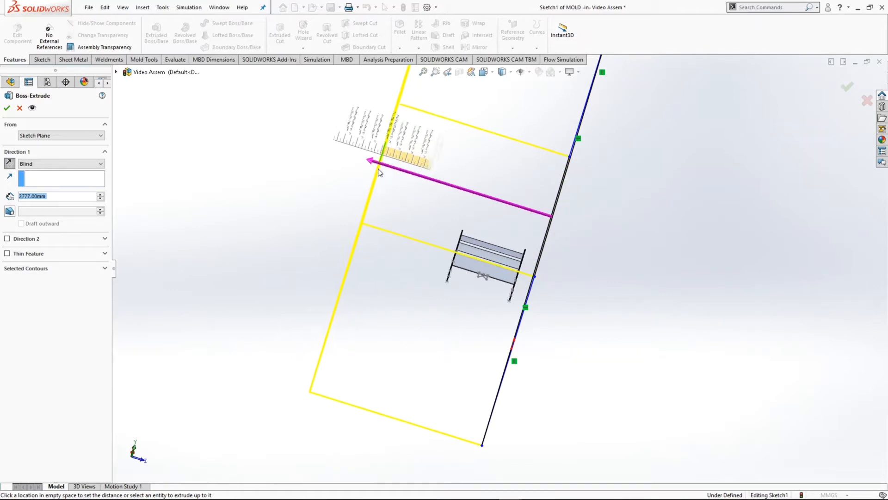
click(391, 180)
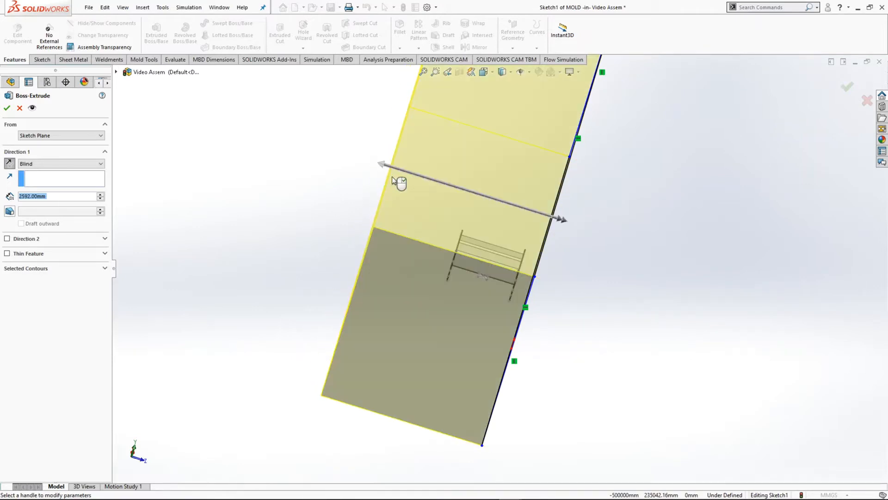
Step: Extend the extrusion about 1019 mm blind in Direction 2 and accept the feature
middle_drag(512, 245, 538, 267)
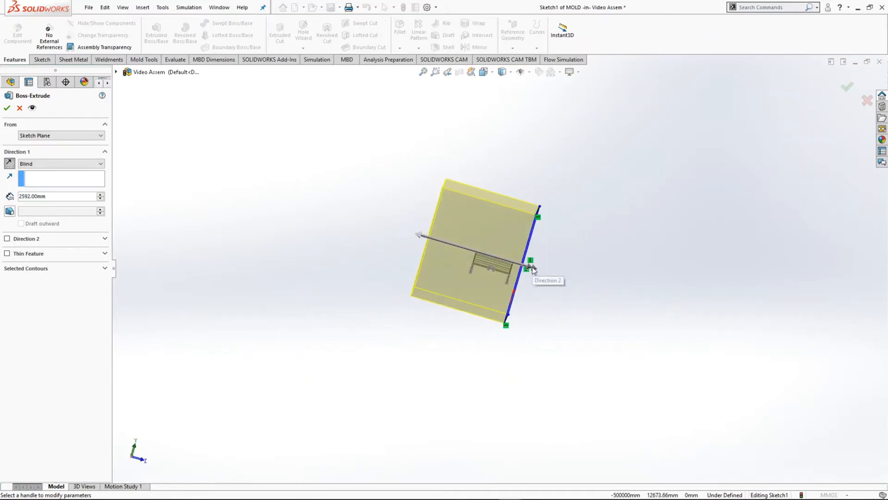
click(541, 268)
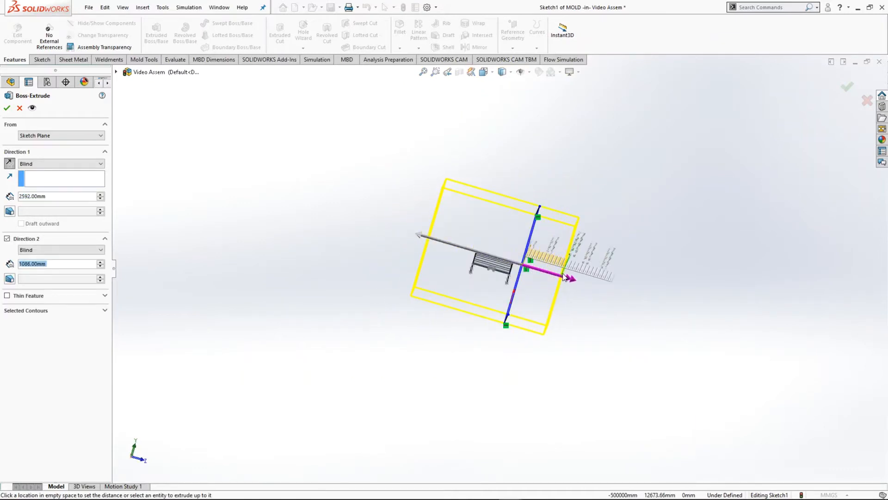
click(561, 276)
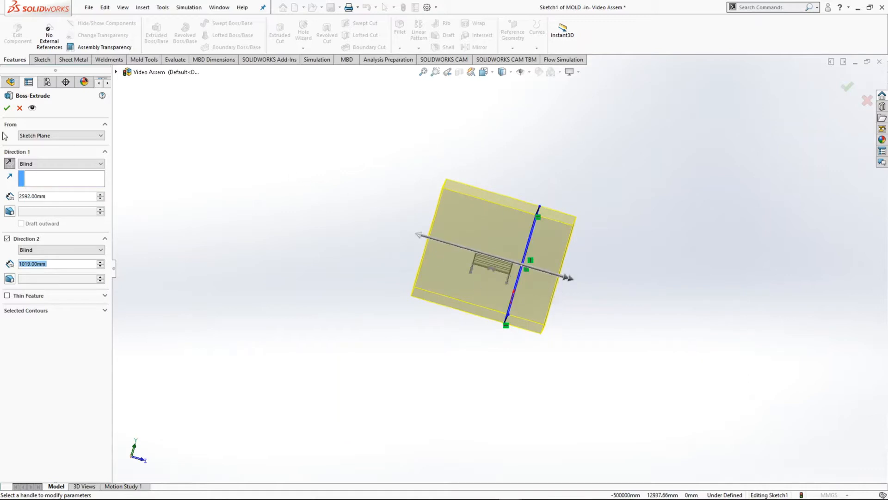
click(6, 110)
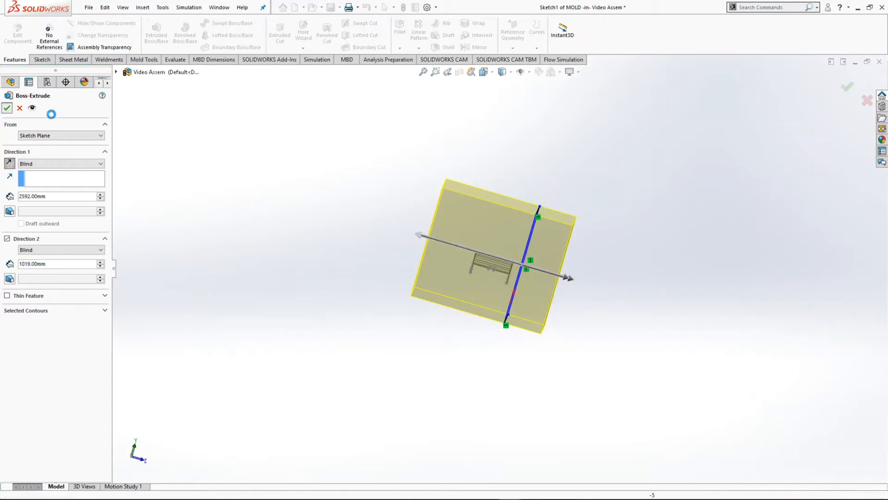
Step: Create a cavity in the MOLD block using the Rear Wing part as design component, with 0% uniform scaling about component origins
key(ctrl+7)
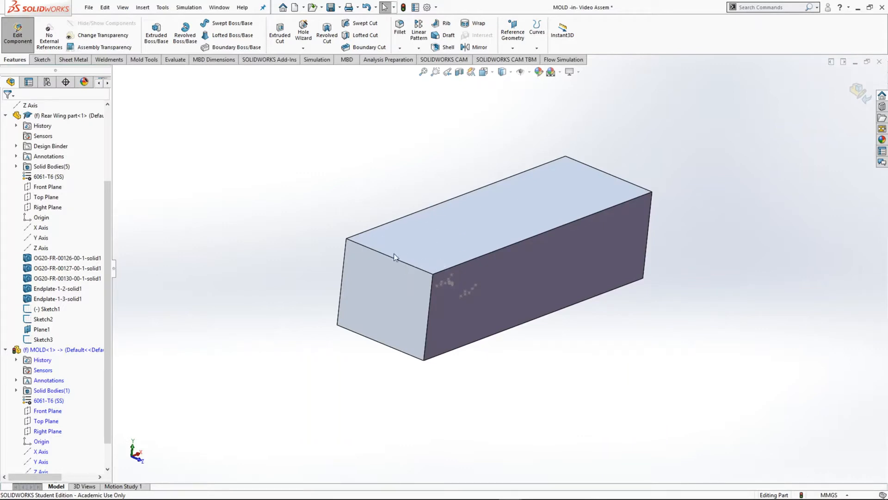
click(374, 61)
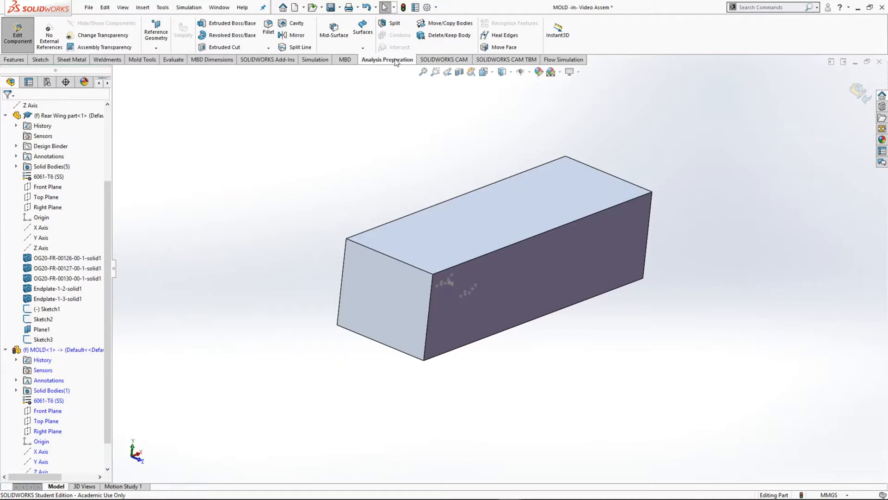
click(302, 27)
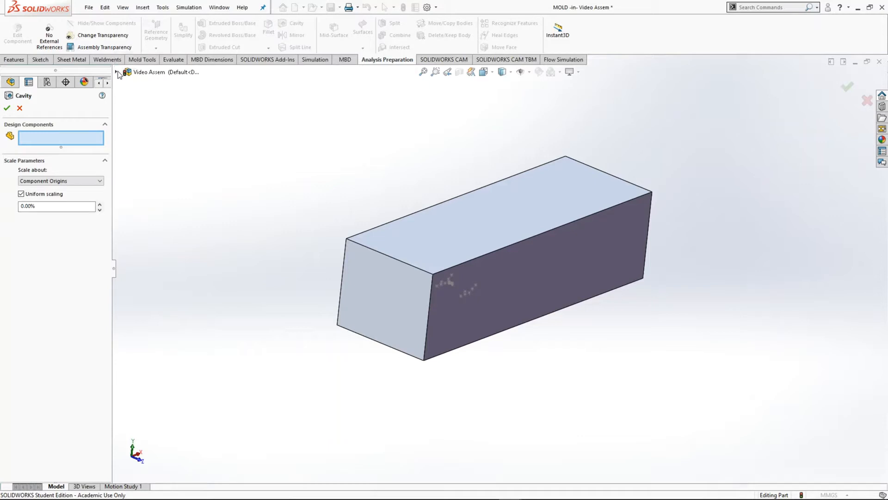
click(117, 72)
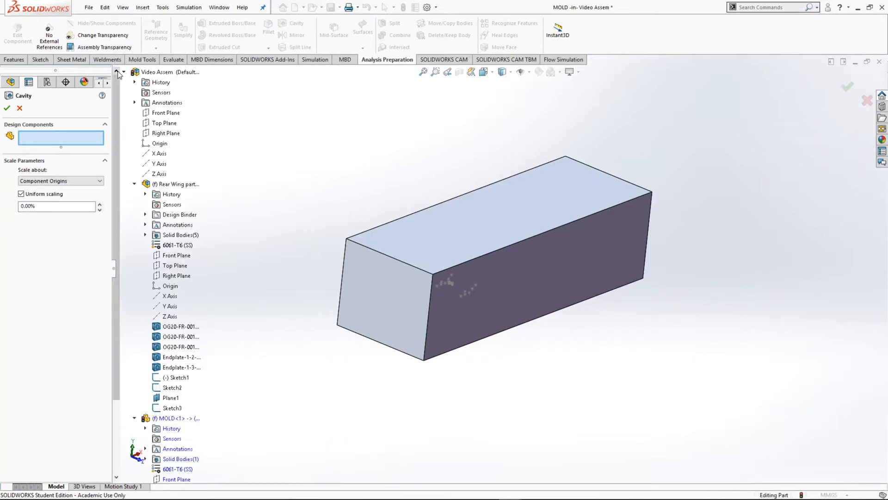
click(134, 184)
click(167, 185)
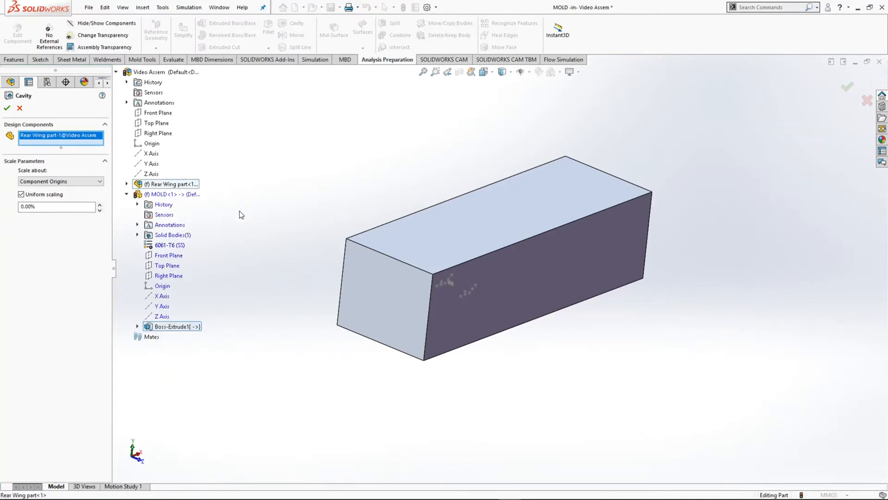
click(7, 109)
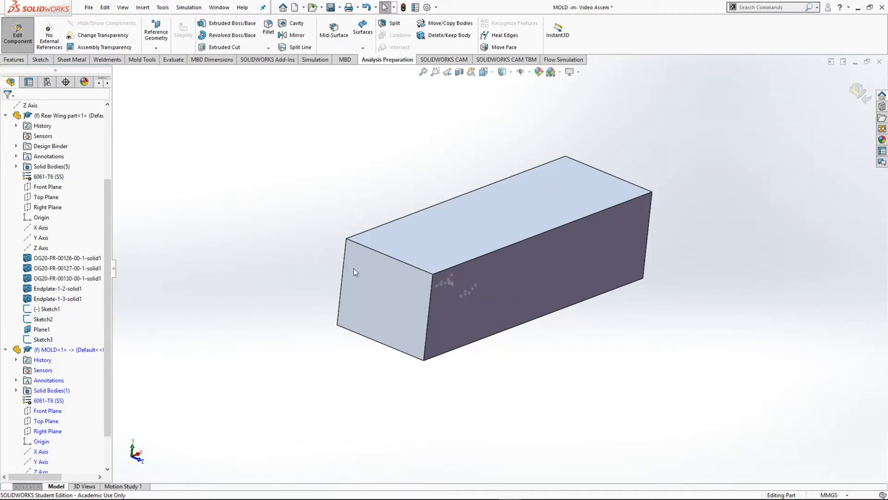
Step: Hide the Rear Wing part and make the MOLD part transparent
right_click(55, 116)
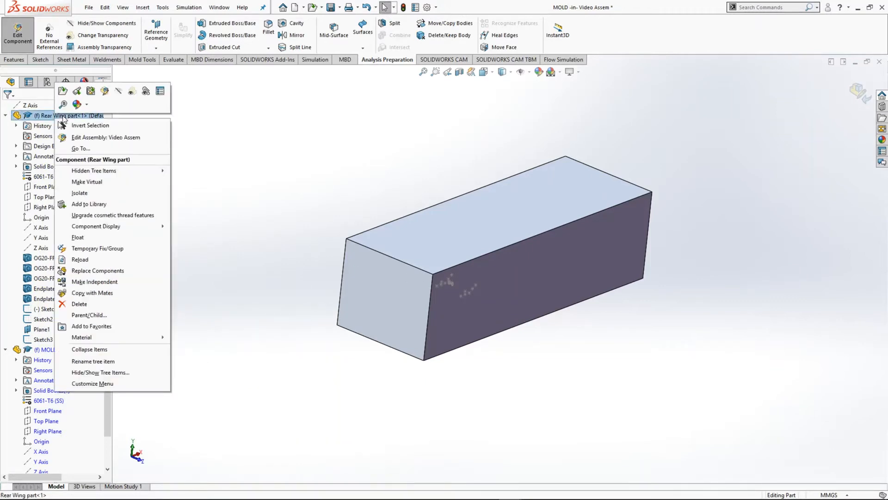
click(121, 94)
right_click(52, 227)
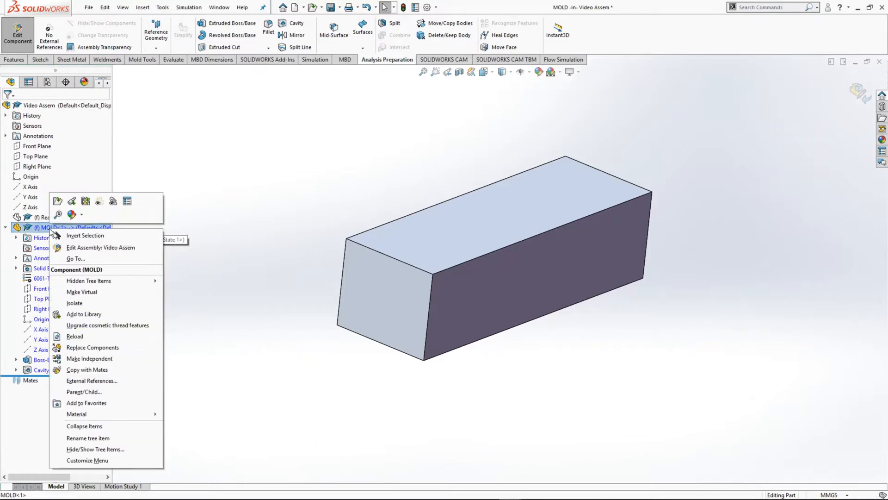
click(99, 201)
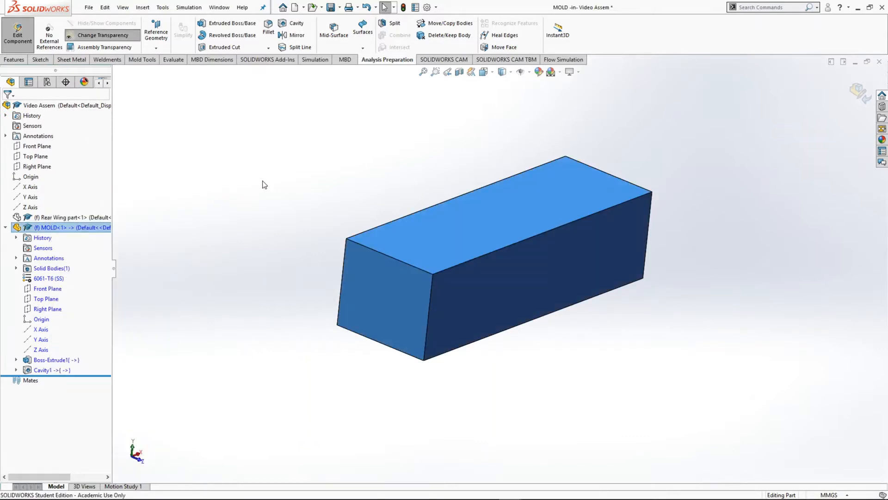
Step: Examine the rear wing cavity inside the transparent MOLD block, including its endplates and wing elements
mouse_move(442, 298)
middle_down()
mouse_move(454, 321)
mouse_move(458, 294)
middle_up()
scroll(457, 291, down, 8)
scroll(475, 293, up, 10)
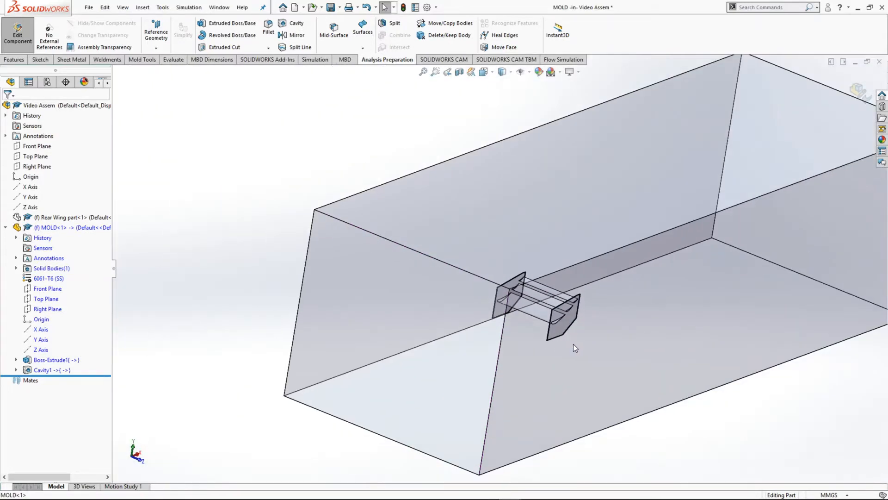
right_drag(576, 344, 564, 322)
click(369, 249)
scroll(553, 316, down, 4)
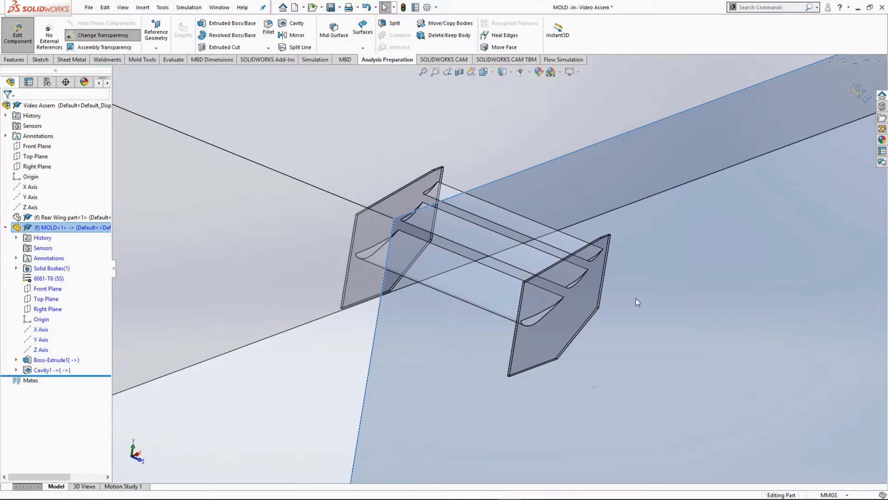
scroll(445, 257, up, 6)
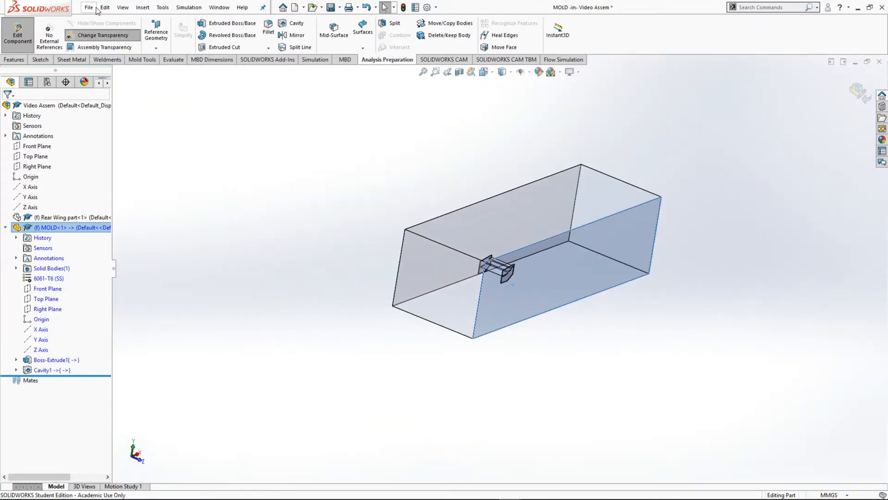
Step: Finish editing the MOLD component in the assembly and bring up the MOLD part in its own window
click(18, 32)
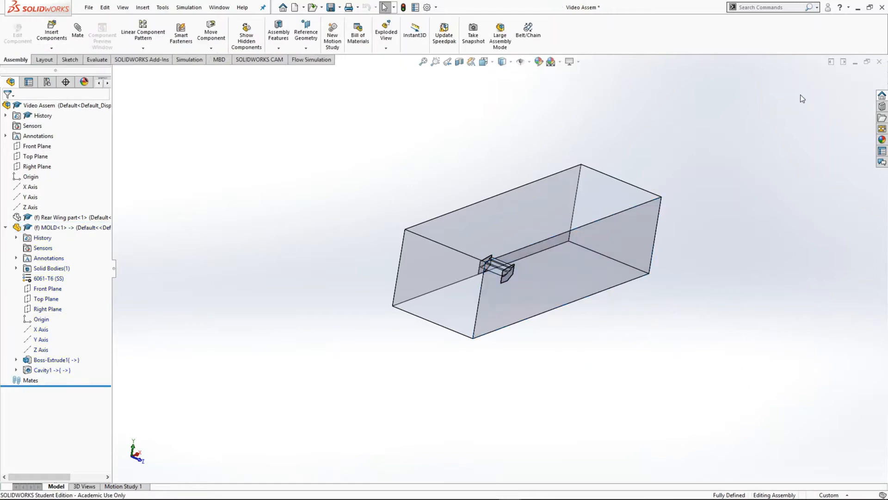
mouse_move(511, 489)
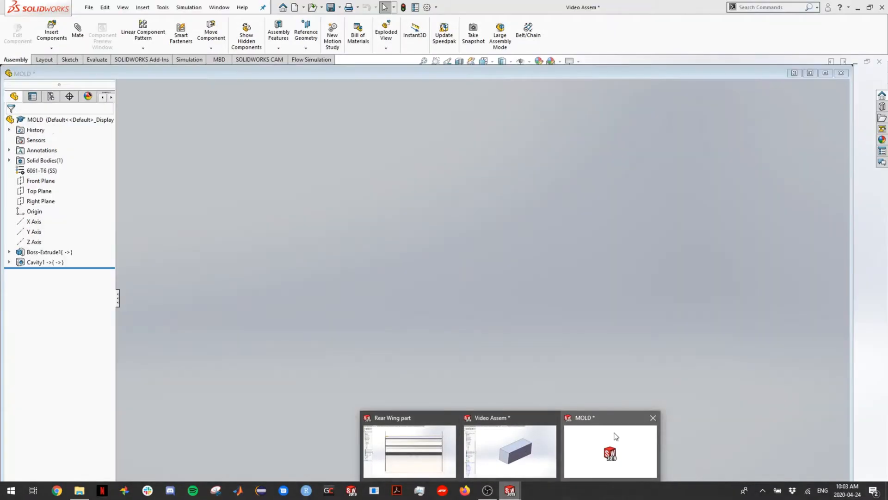
click(616, 436)
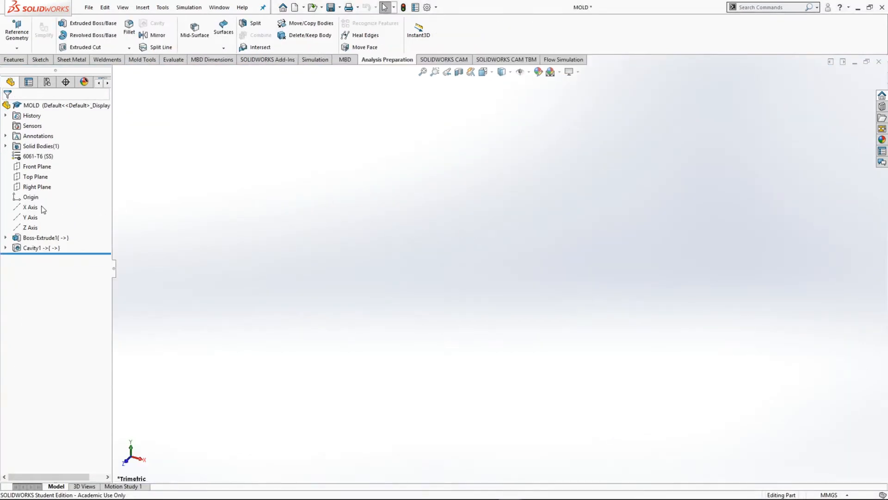
key(space)
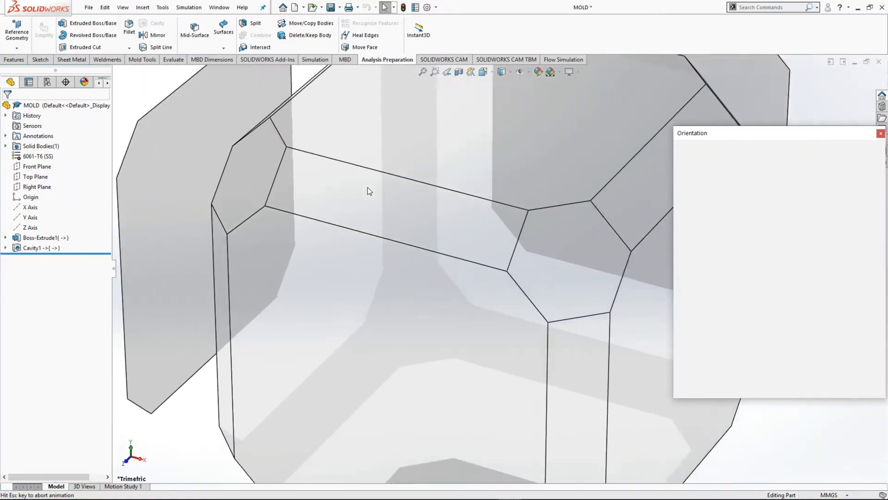
click(353, 242)
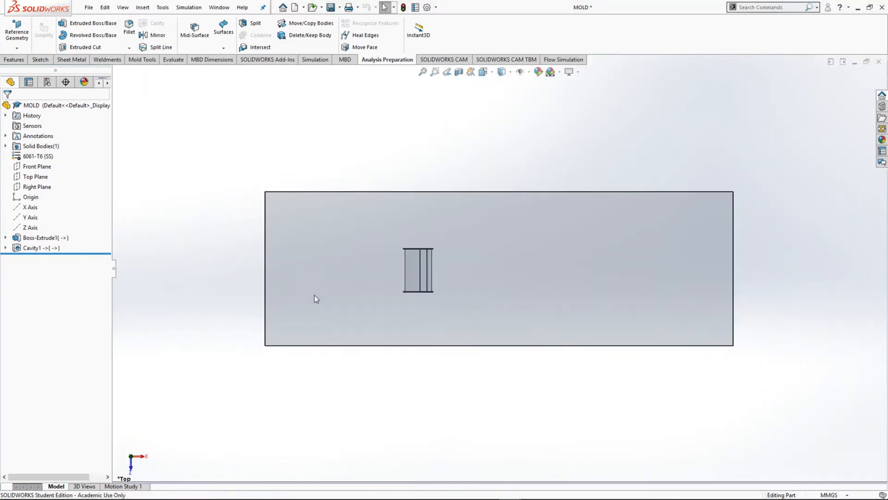
scroll(428, 263, up, 1)
middle_drag(428, 275, 481, 221)
scroll(482, 222, up, 1)
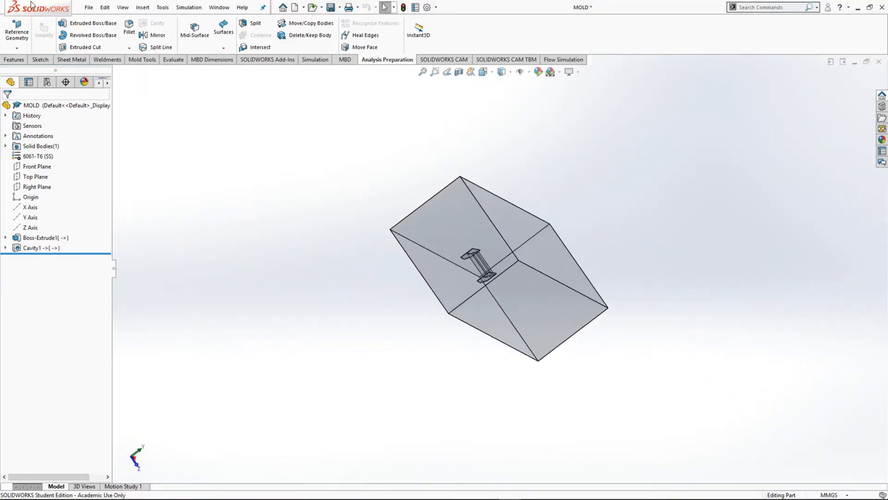
Step: Save a copy of the part as a Parasolid (*.x_t) file named MOLD in the Rear Wing Assembly folder
click(86, 8)
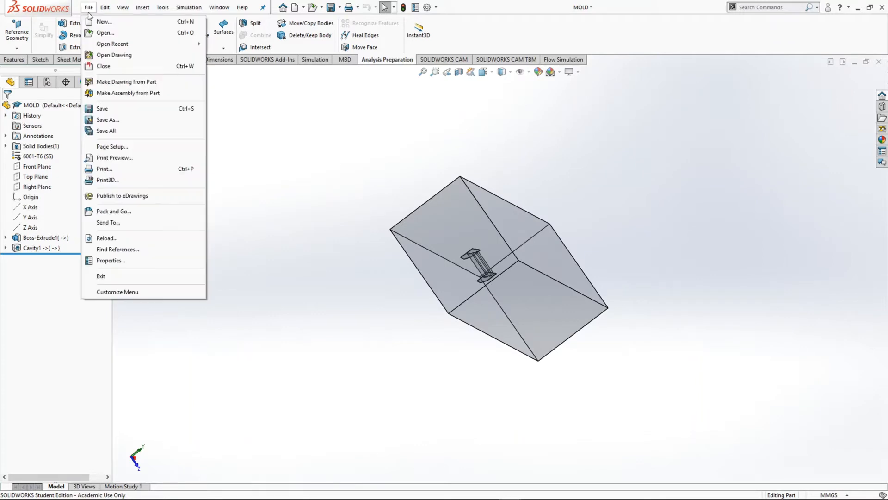
click(122, 121)
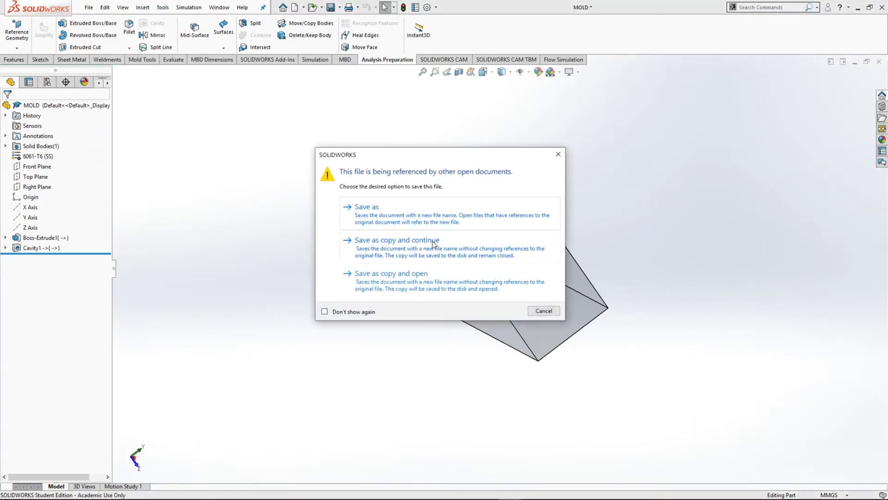
click(432, 241)
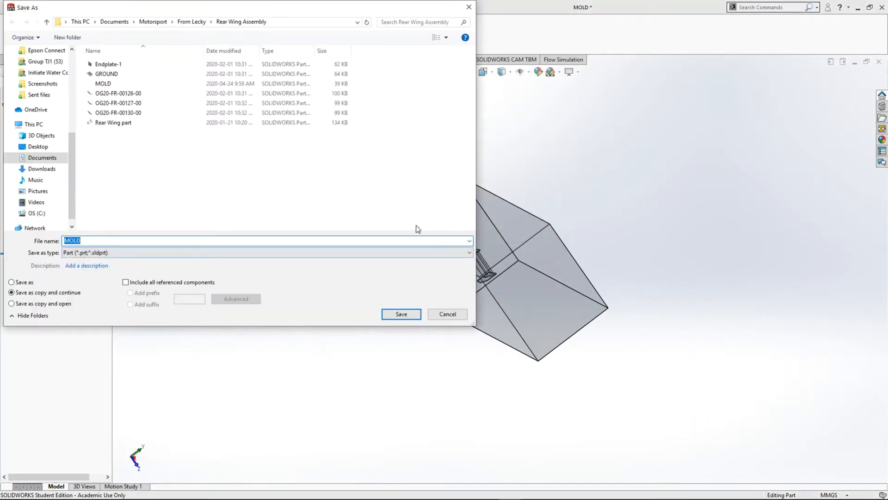
click(112, 251)
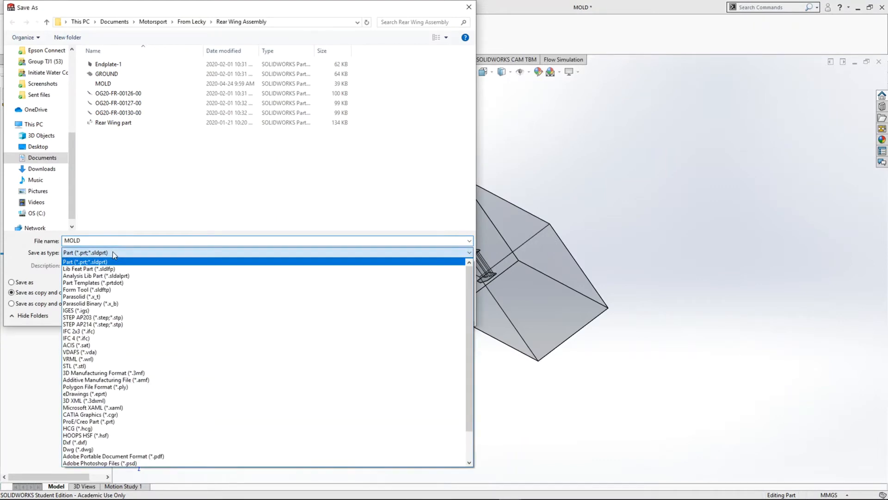
click(95, 296)
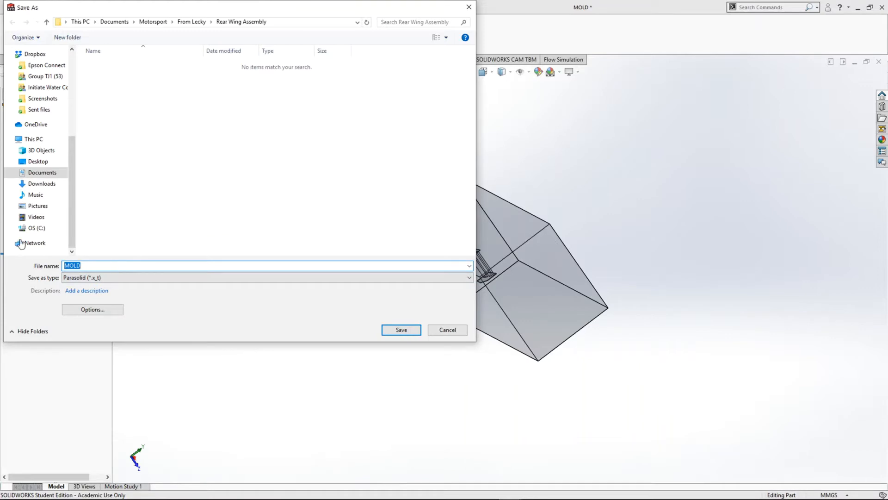
click(406, 331)
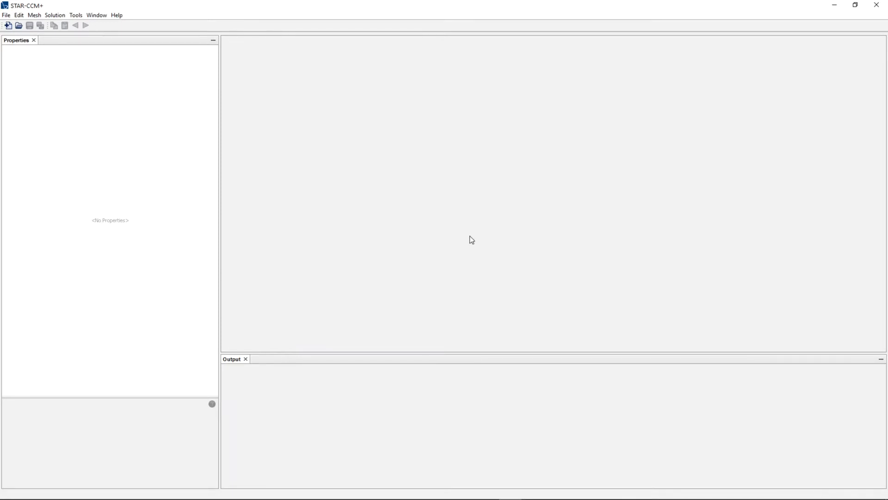
Step: Create a new simulation that runs parallel on the local host with 4 compute processes
click(8, 25)
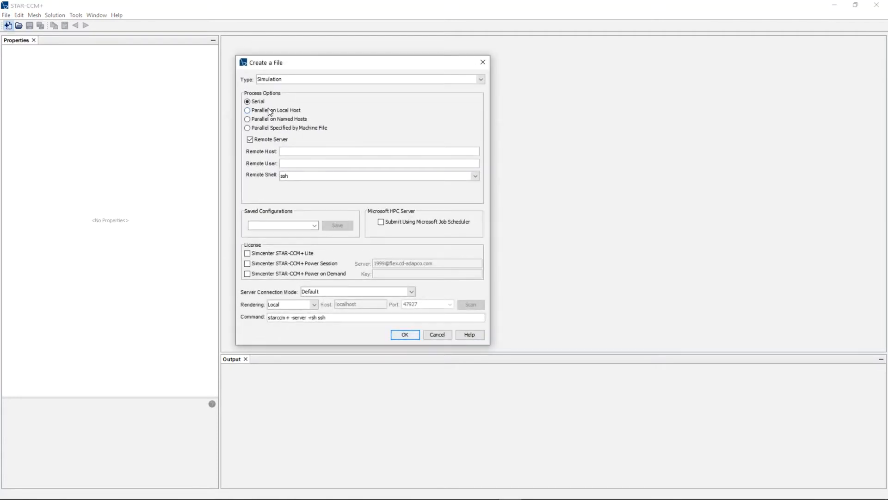
click(269, 111)
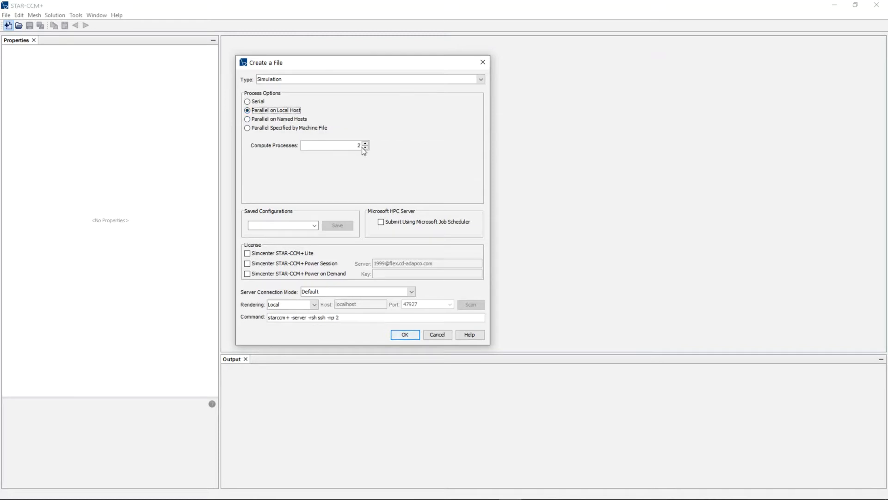
click(365, 143)
click(365, 143)
click(405, 338)
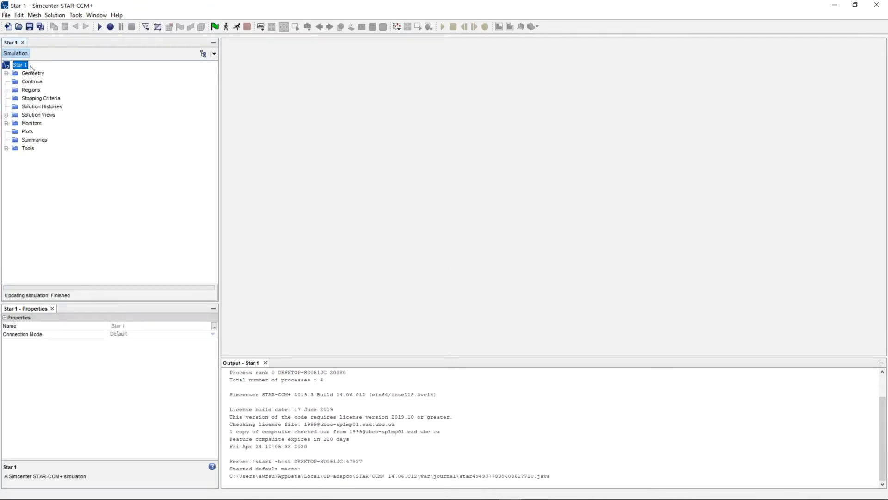
Step: Choose the Parasolid file MOLD.x_t in the Motorsport documents' Rear Wing Assembly folder for surface import
click(146, 28)
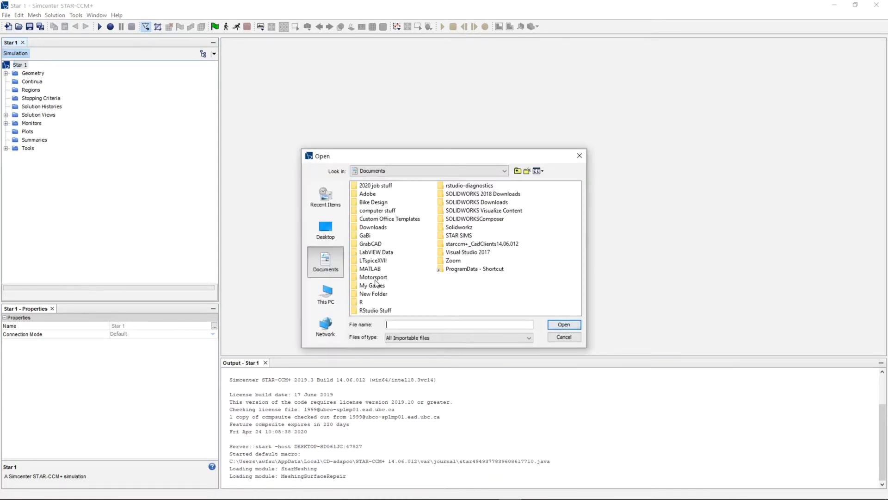
double_click(374, 277)
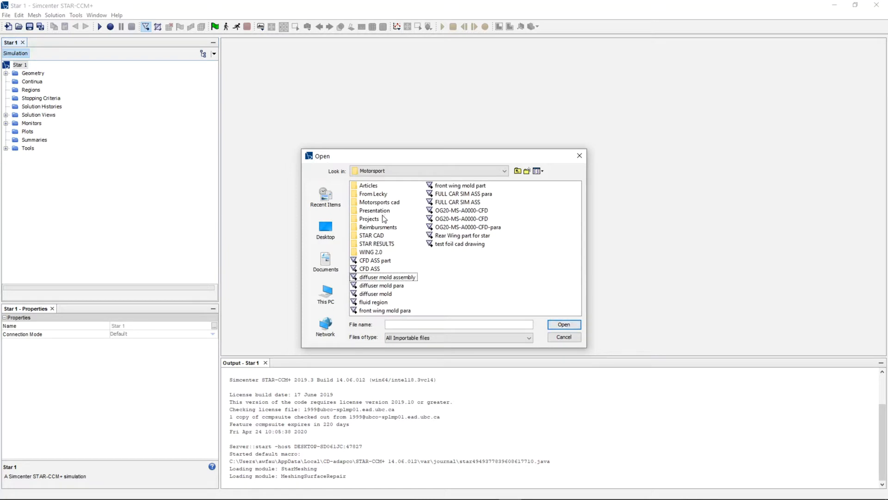
double_click(384, 194)
click(383, 190)
double_click(383, 187)
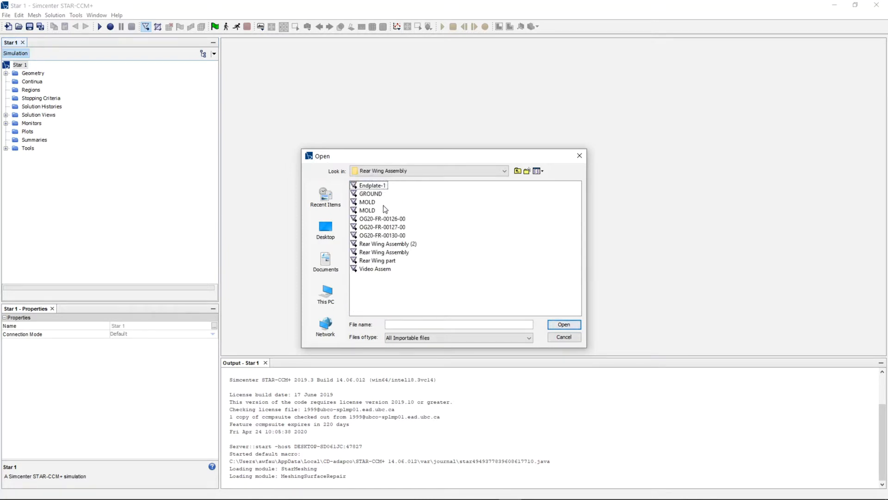
click(373, 210)
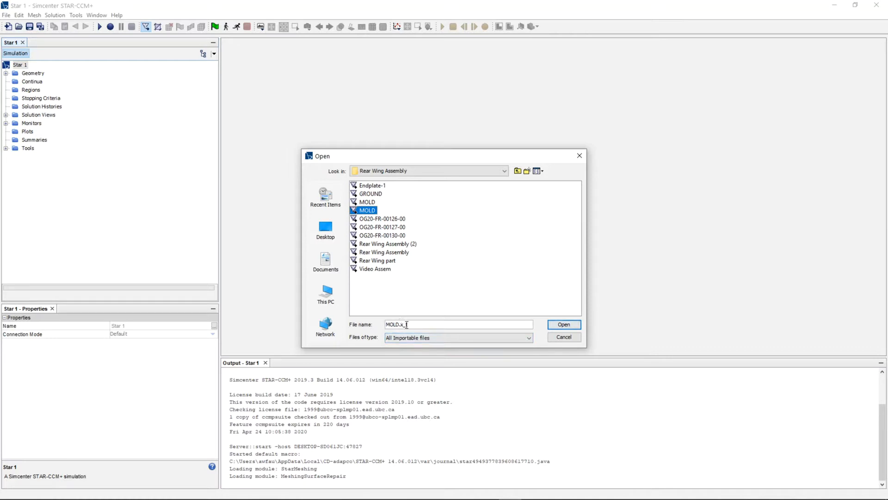
click(370, 205)
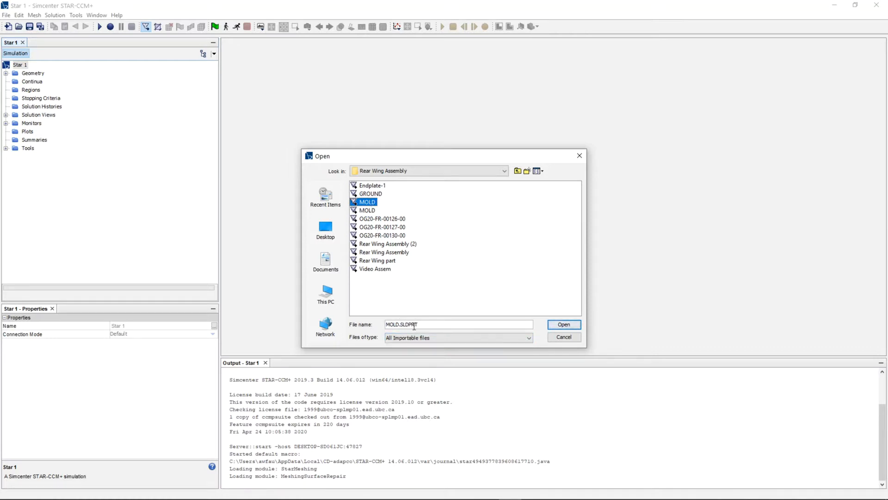
click(368, 211)
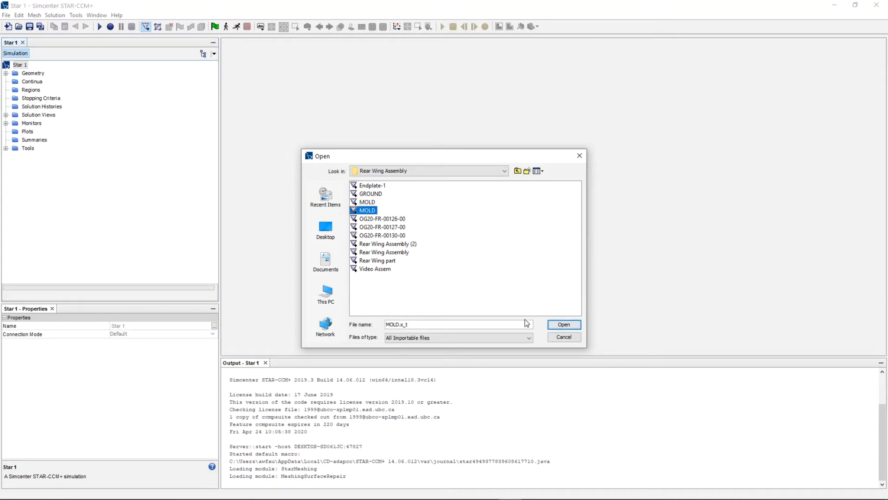
click(575, 325)
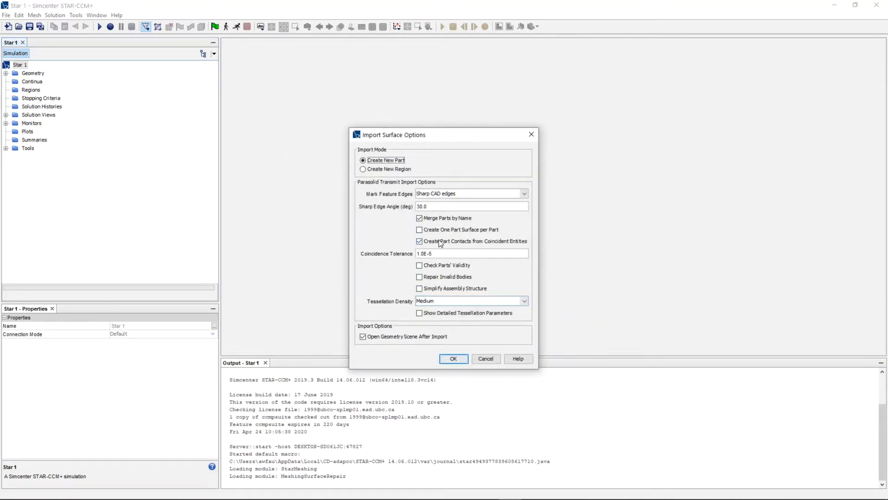
Step: Import the surface as a new part with validity checking, invalid body repair, simplified assembly structure and Fine tessellation density
click(419, 218)
click(426, 267)
click(419, 289)
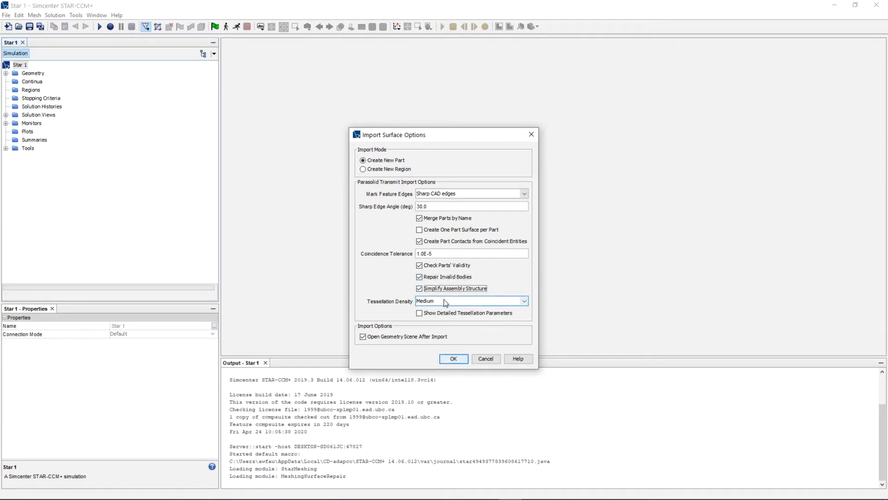
click(445, 300)
click(450, 333)
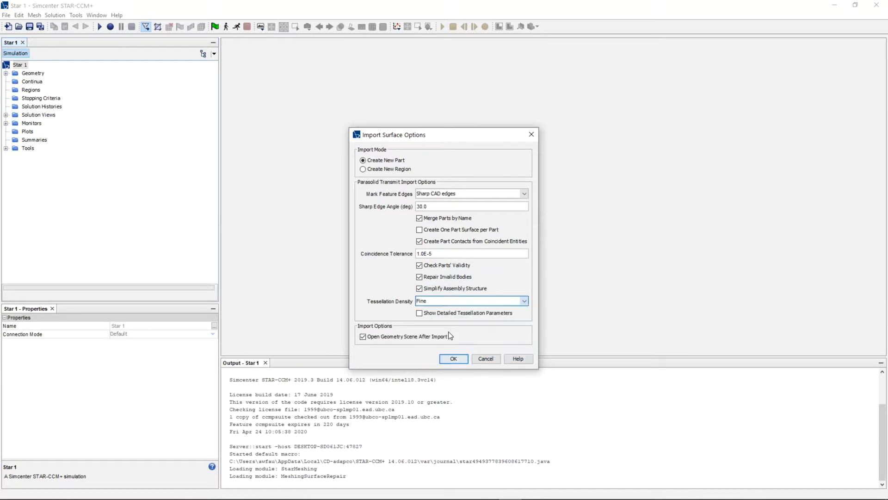
click(451, 359)
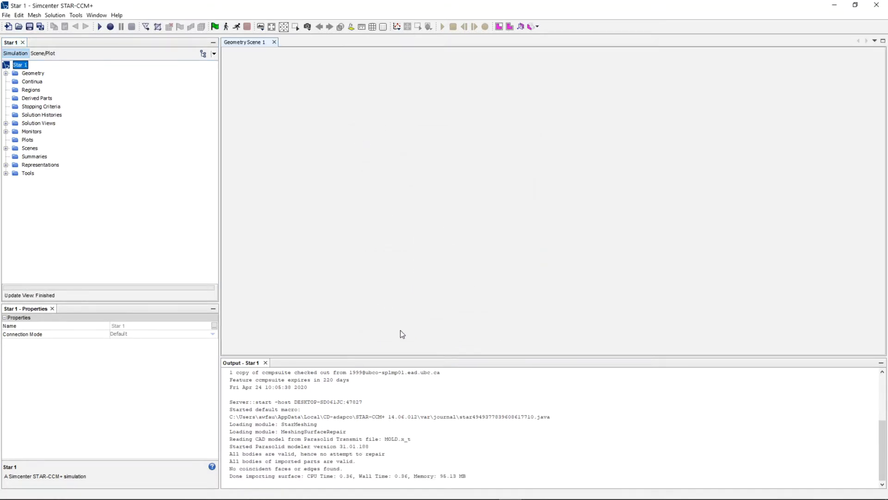
Step: Start splitting the Faces surface of the imported MOLD part by patch
scroll(369, 206, down, 1)
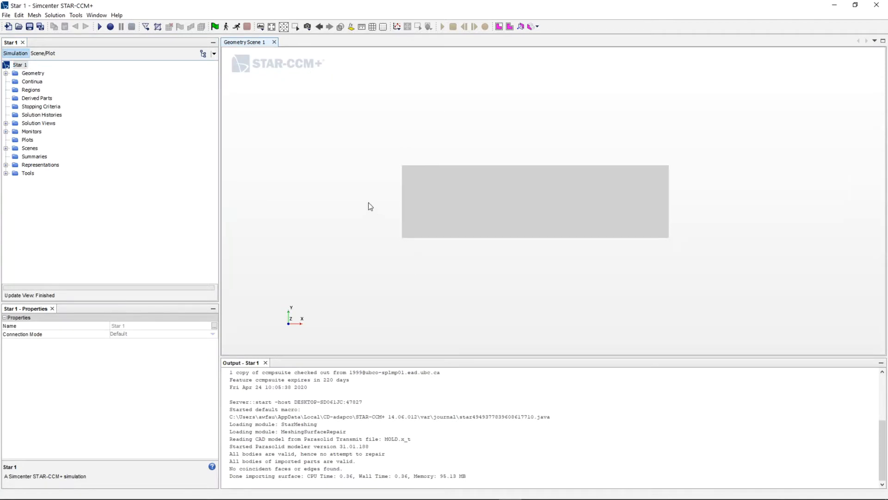
mouse_move(376, 178)
mouse_down()
mouse_move(396, 195)
mouse_move(455, 177)
mouse_up()
scroll(390, 155, down, 4)
right_drag(391, 154, 423, 211)
drag(424, 213, 665, 291)
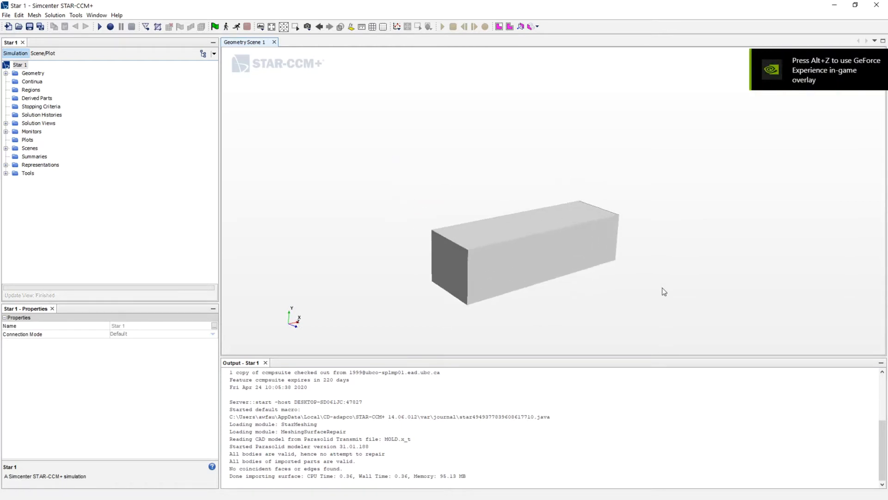
click(6, 73)
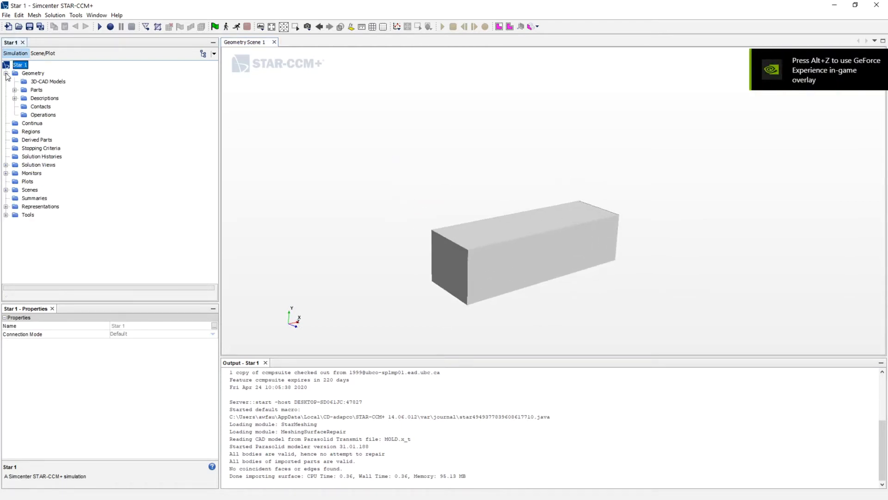
click(15, 89)
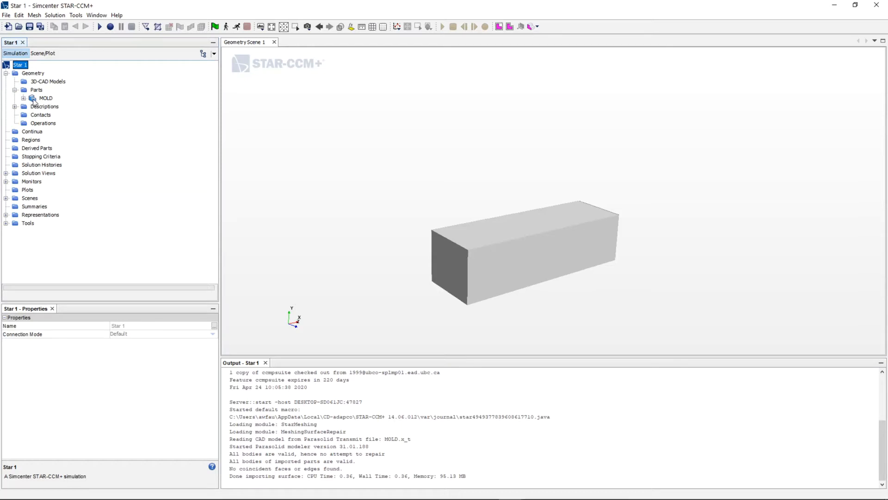
click(24, 99)
click(33, 107)
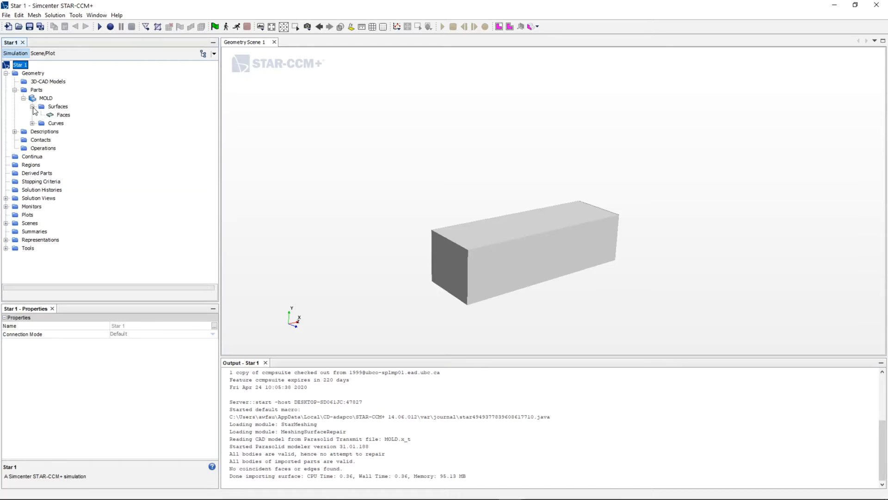
click(63, 115)
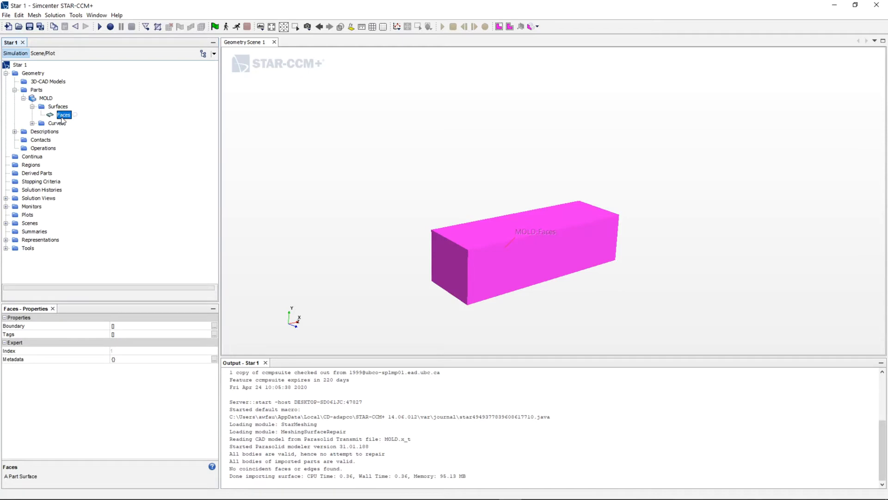
right_click(62, 119)
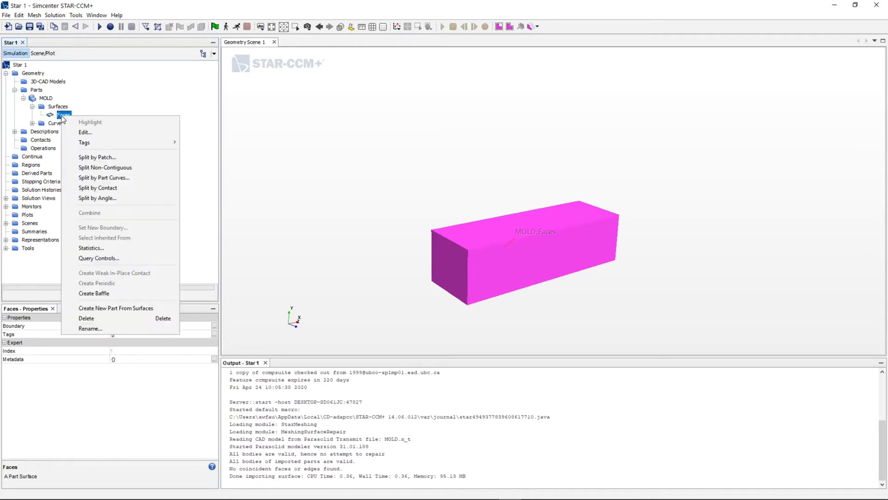
click(110, 158)
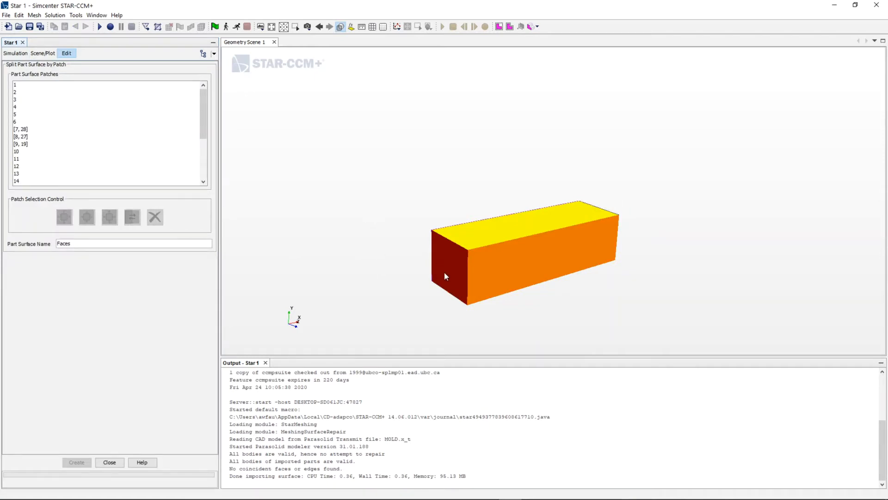
Step: Split off the block's near end face, patch 1, as a part surface named inlet
click(456, 269)
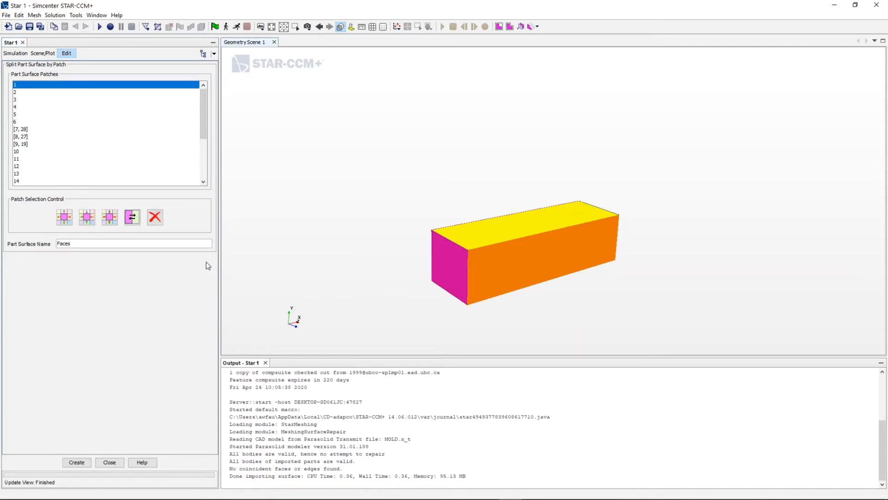
click(171, 244)
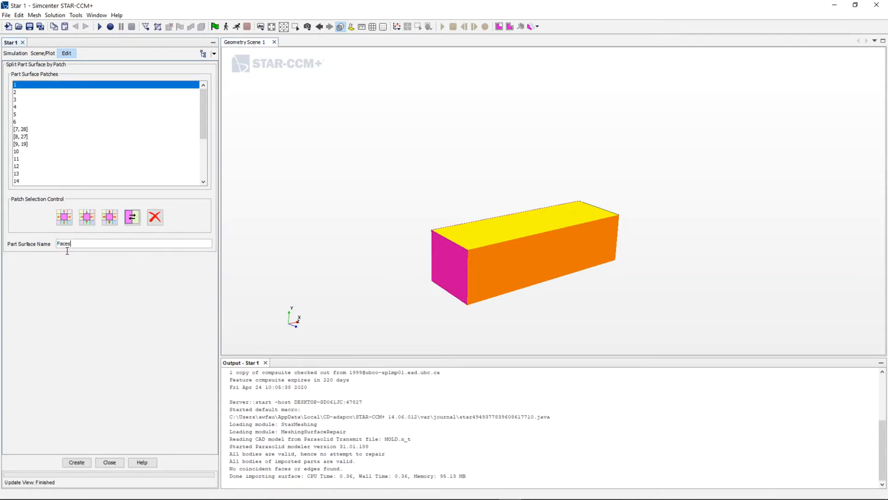
drag(71, 244, 57, 244)
text(In)
click(77, 462)
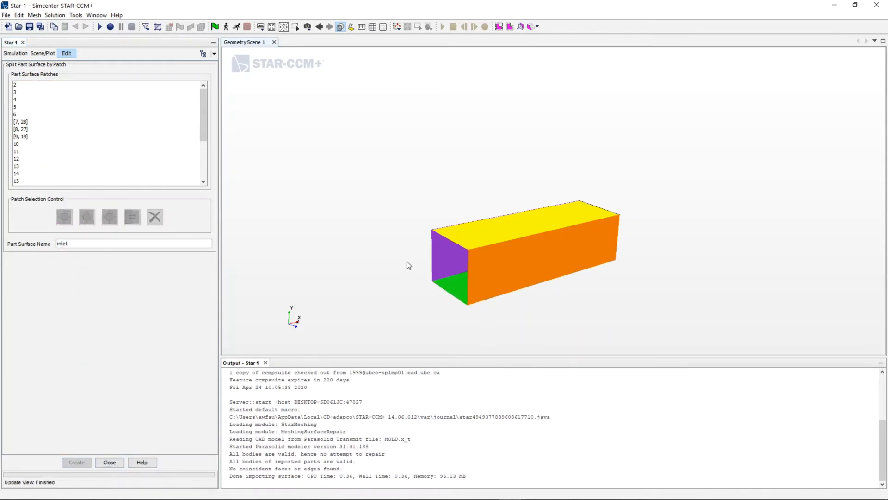
Step: Split off the block's far end face, patch 3, as a part surface named outlet
drag(406, 263, 499, 248)
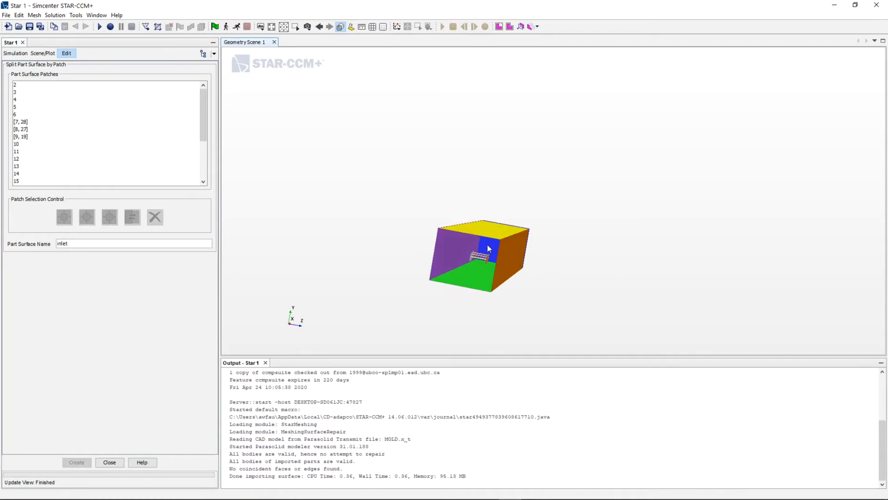
click(489, 250)
double_click(62, 244)
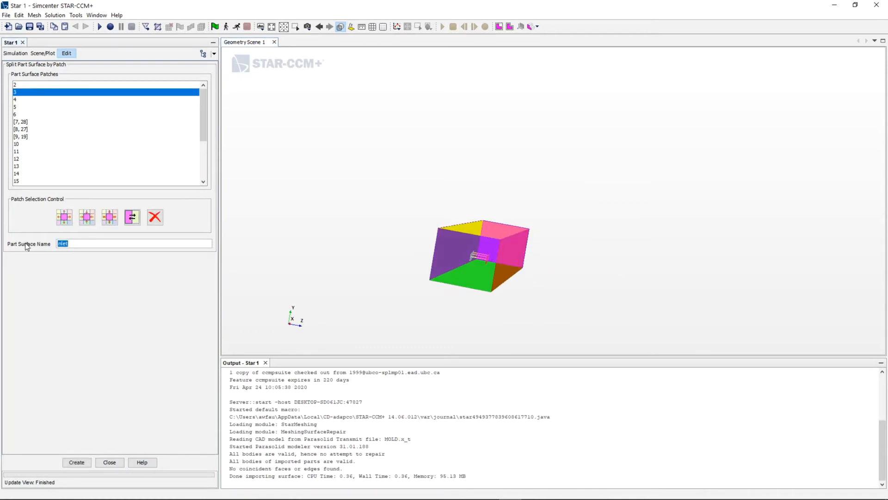
text(out)
click(77, 462)
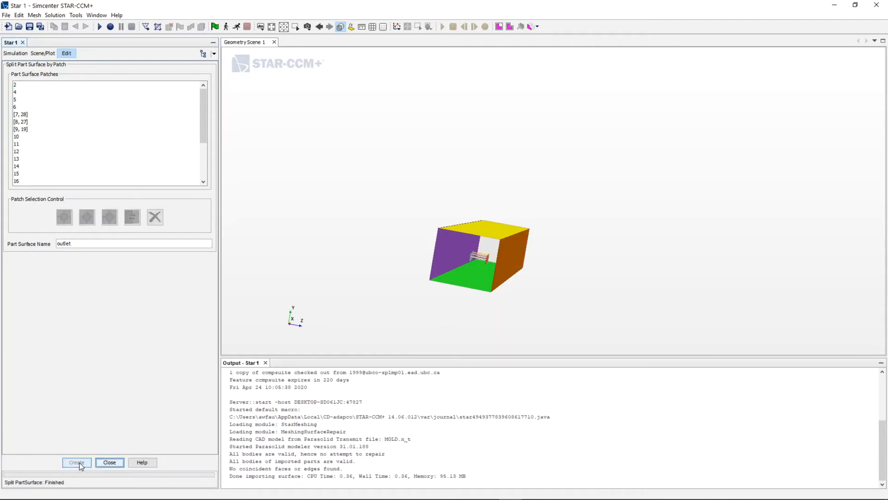
Step: Split off the block's four remaining outer faces, patches 2, 4, 5 and 6, as one part surface named surrounding
scroll(460, 251, up, 3)
click(453, 254)
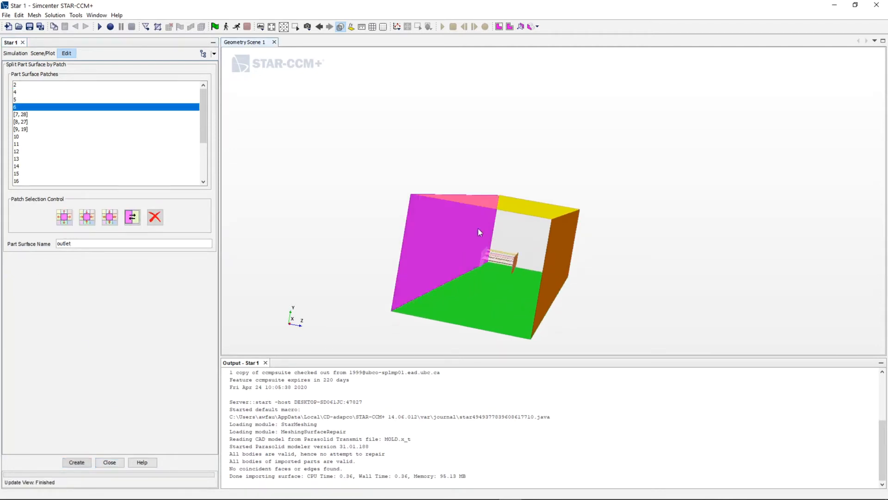
click(543, 212)
ctrl+click(426, 255)
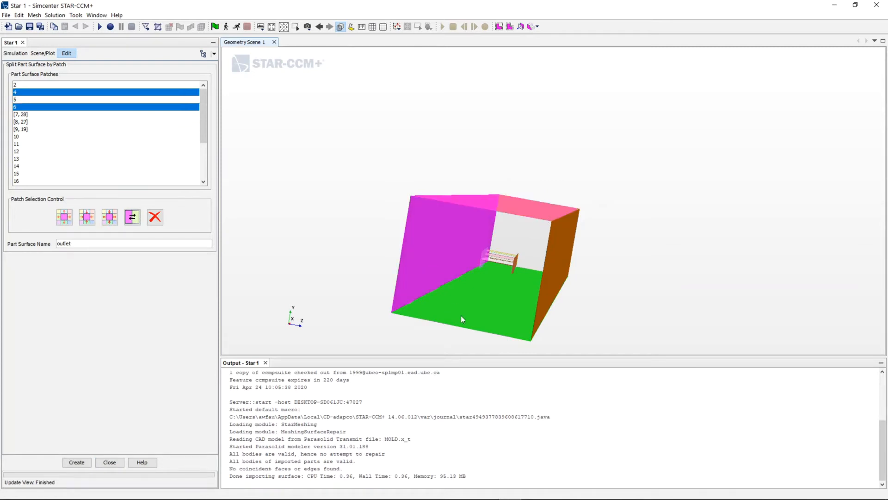
ctrl+click(461, 315)
ctrl+click(559, 255)
drag(95, 241, 17, 248)
double_click(58, 244)
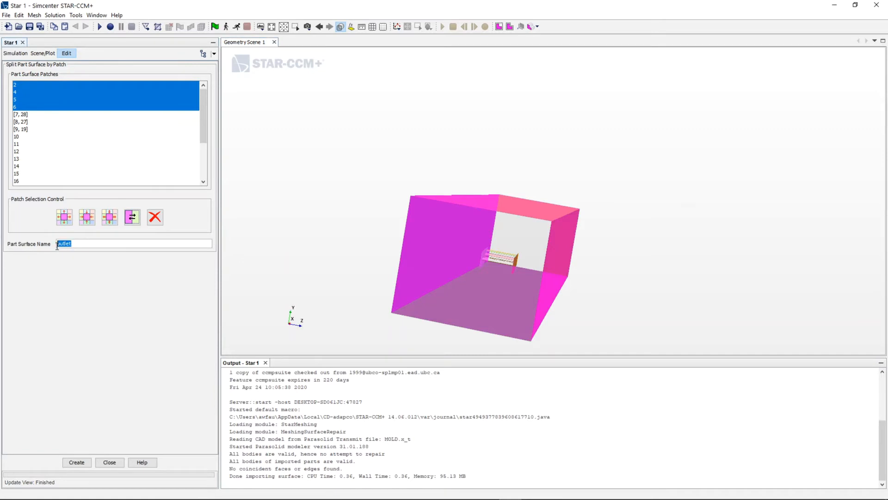
text(surrounding)
click(74, 462)
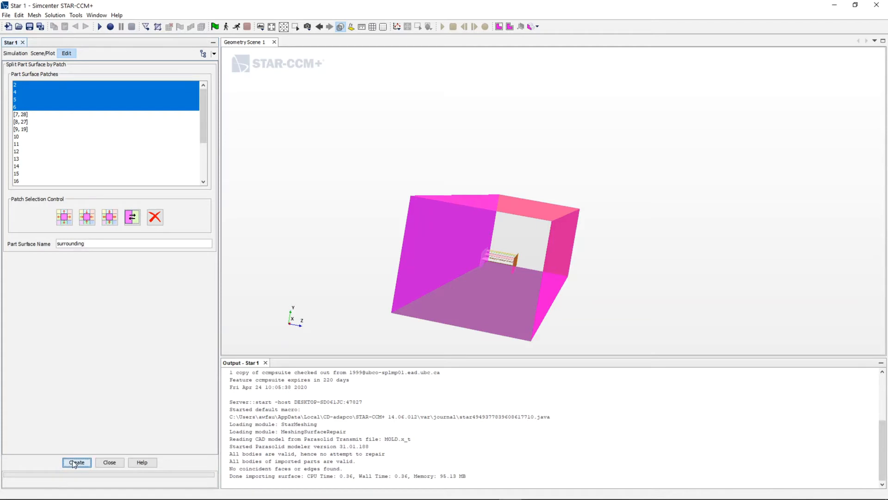
Step: Split off the wing's largest, lowest element, patch [7, 28], as a part surface named e1
scroll(513, 232, up, 5)
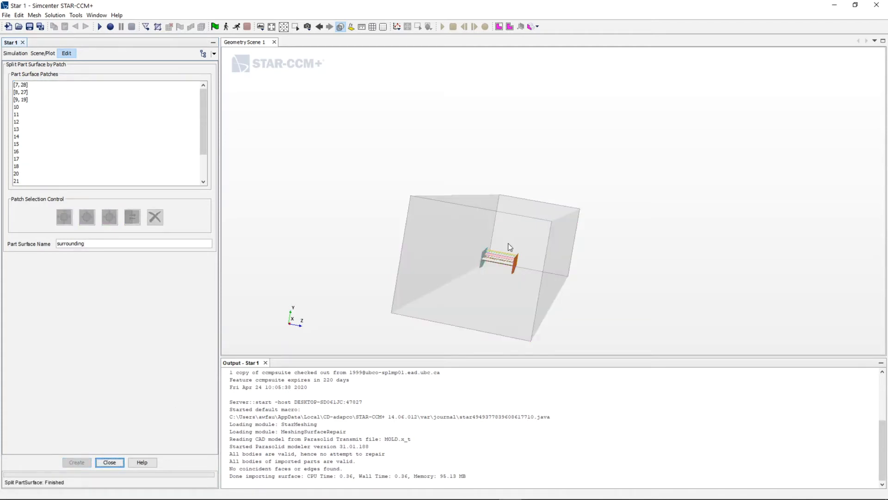
scroll(475, 276, down, 2)
scroll(458, 299, up, 2)
scroll(456, 297, up, 3)
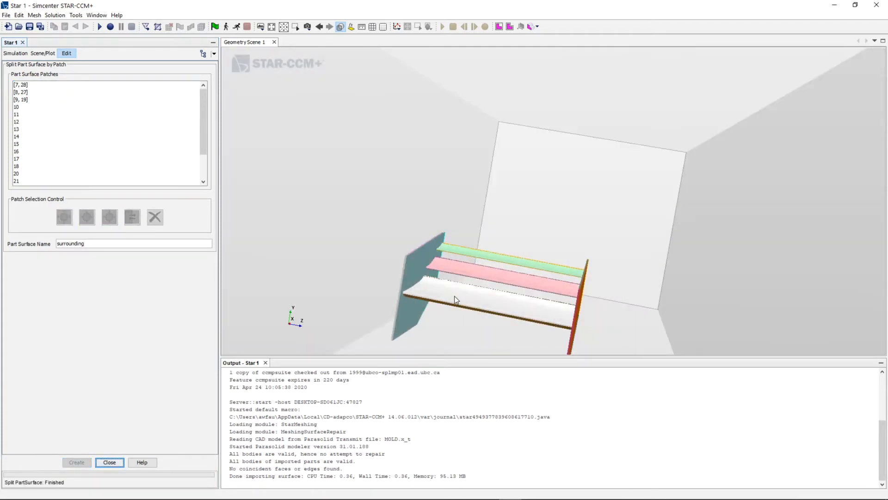
scroll(507, 299, down, 1)
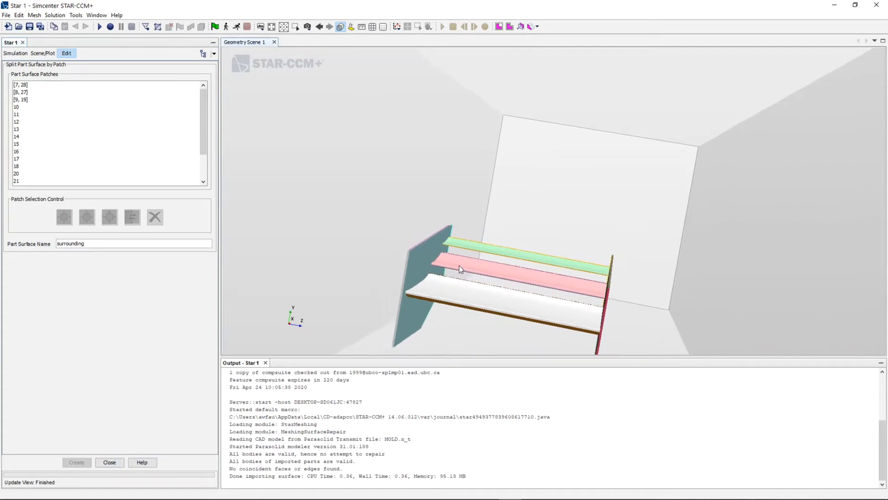
drag(523, 198, 486, 275)
click(491, 303)
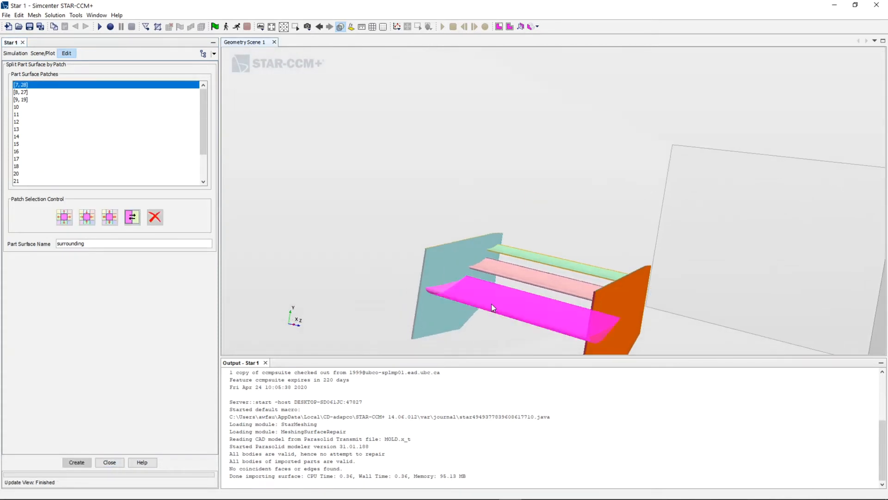
drag(123, 243, 26, 239)
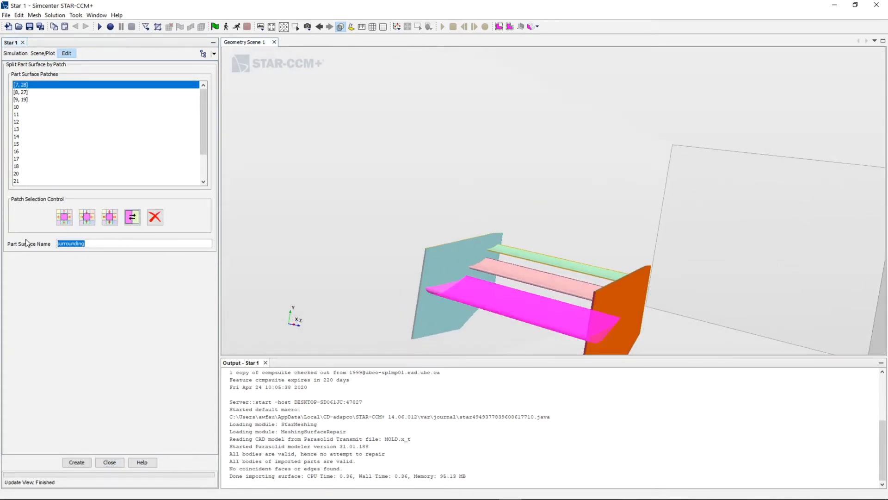
text(e1)
click(81, 464)
Step: Split off the wing's middle element, patch [8, 27], as a part surface named e2
click(527, 280)
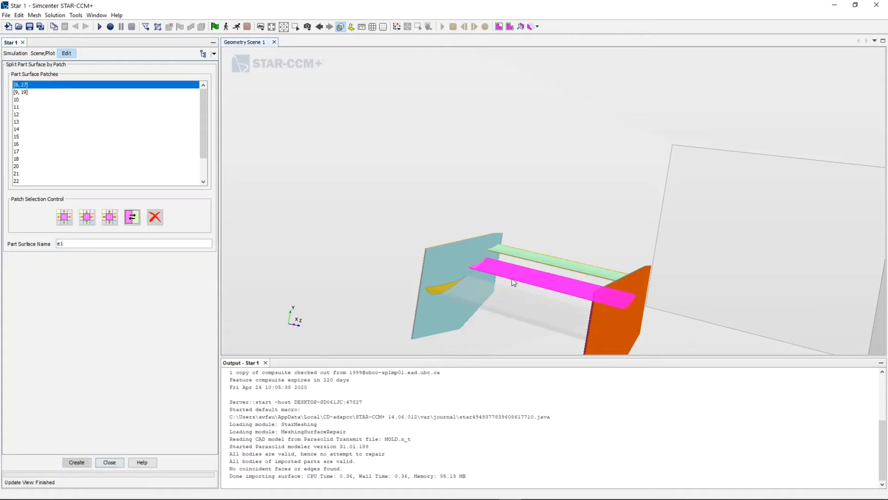
click(118, 246)
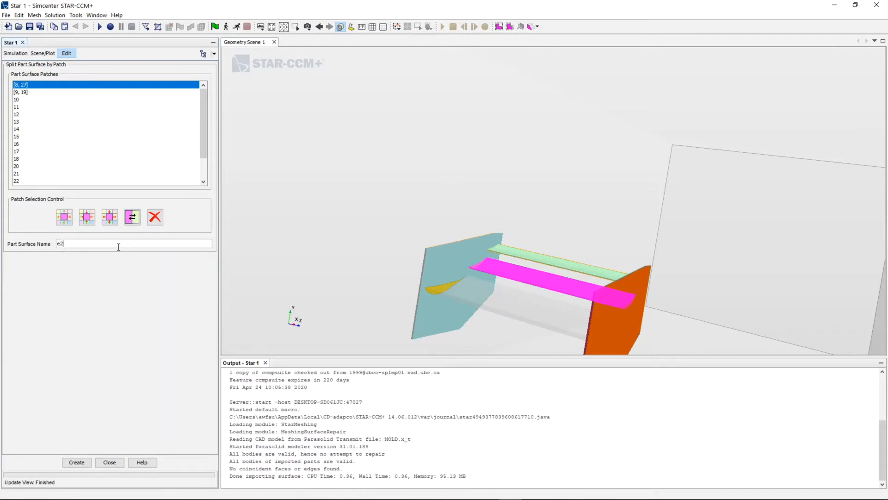
text(2)
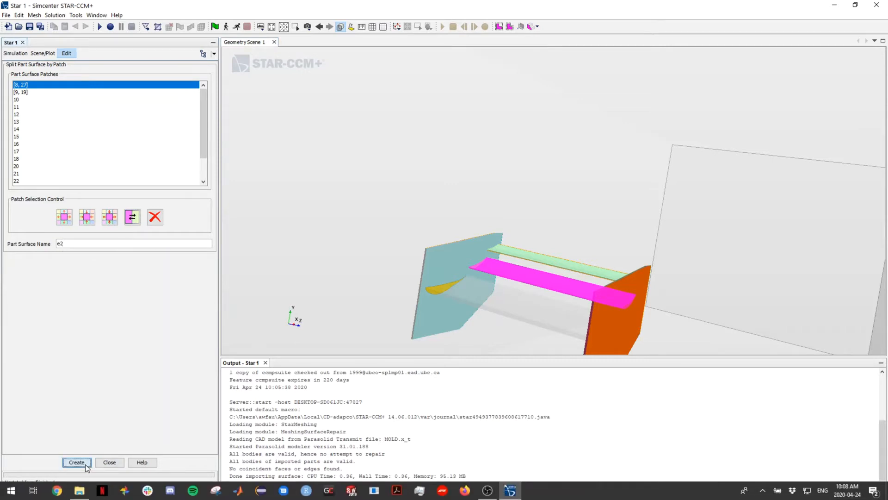
click(85, 463)
Step: Split off the wing's uppermost element, patch [9, 19], as a part surface named e3
click(542, 260)
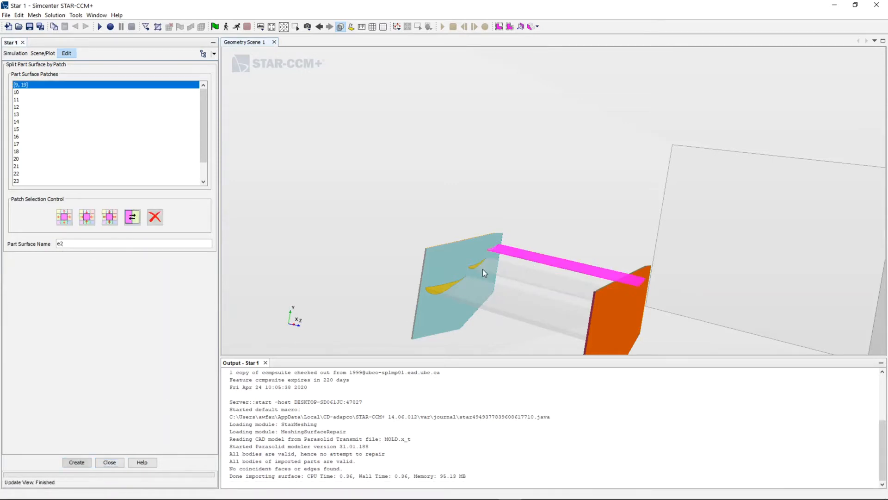
click(66, 245)
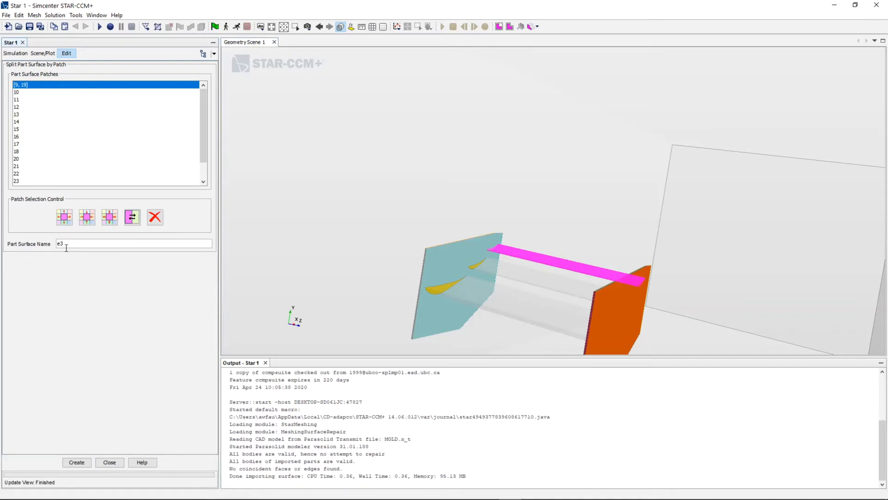
click(77, 461)
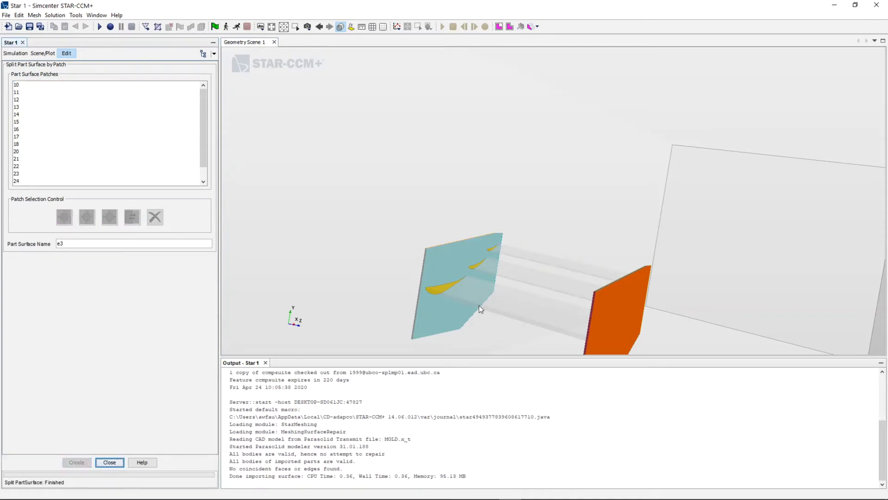
Step: Select the left endplate's two large side faces and one narrow edge face, patches 10, 14 and 18
click(456, 254)
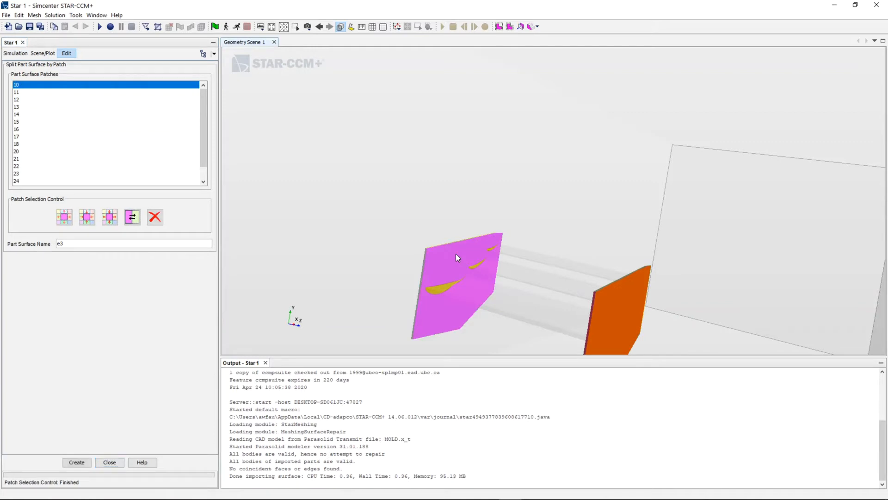
click(447, 287)
drag(365, 237, 514, 255)
scroll(370, 267, up, 6)
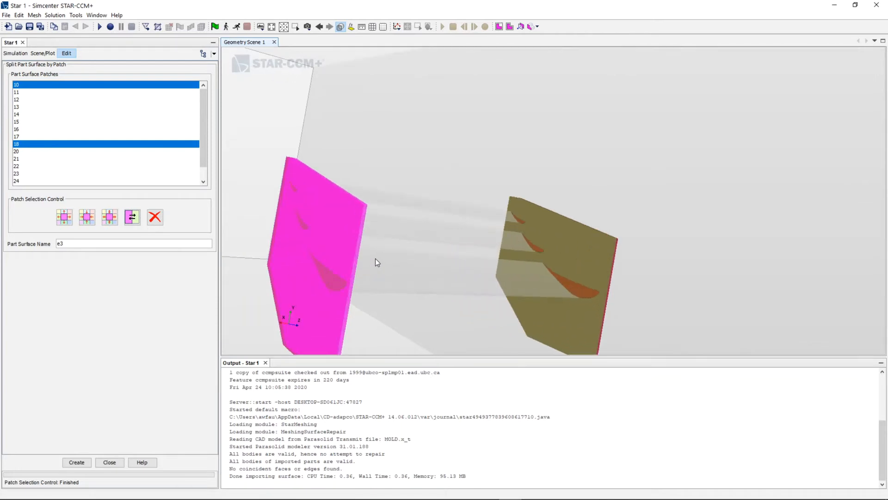
click(363, 171)
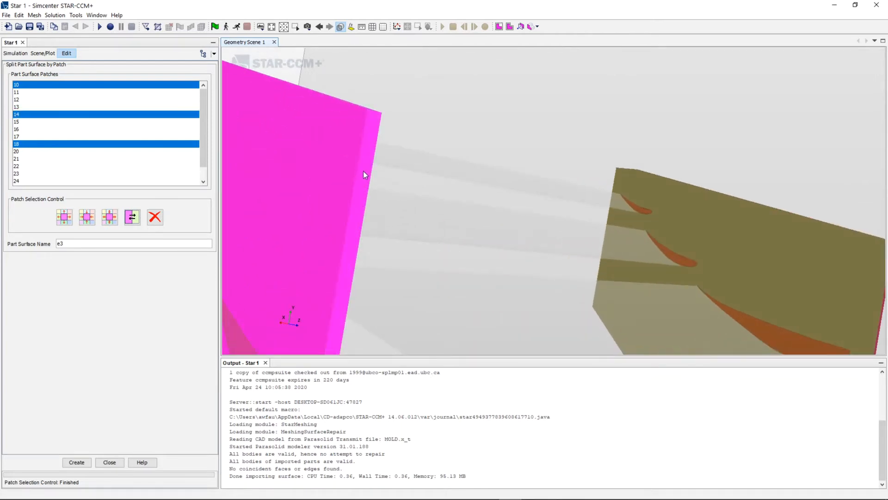
drag(365, 115, 379, 116)
scroll(390, 132, down, 5)
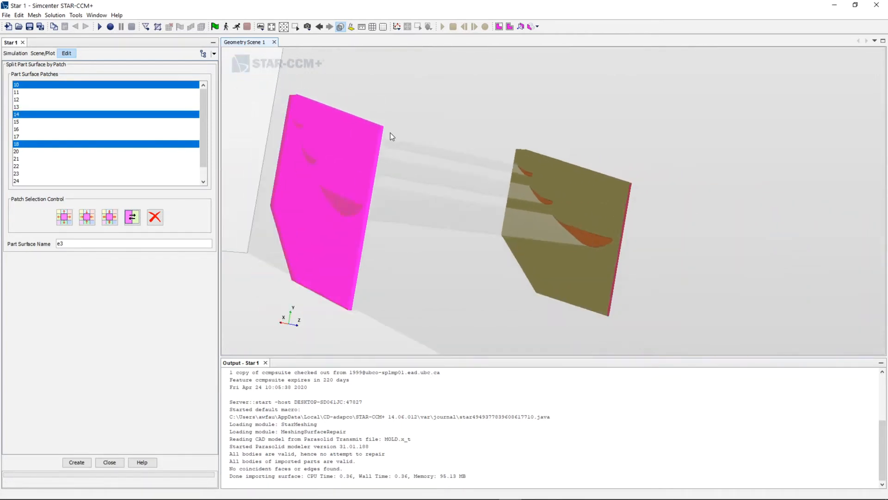
click(332, 159)
click(330, 160)
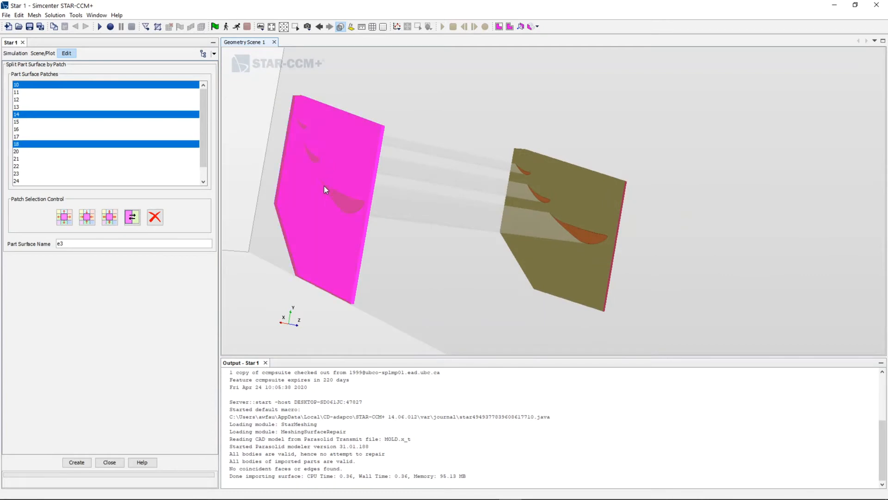
Step: Add the endplate's edge patches 12, 13, 16 and 17 to the selection and split everything off as a part surface named left endplate
drag(454, 318, 428, 236)
click(261, 334)
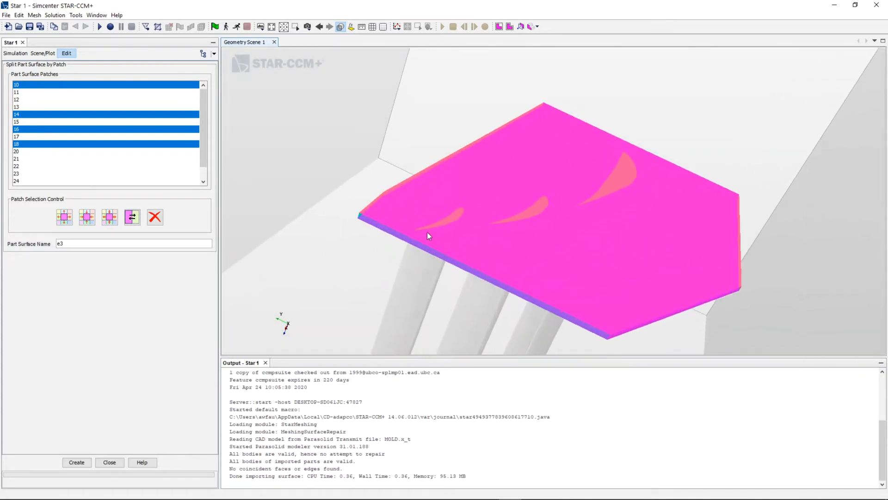
click(359, 215)
drag(326, 172, 379, 195)
click(369, 195)
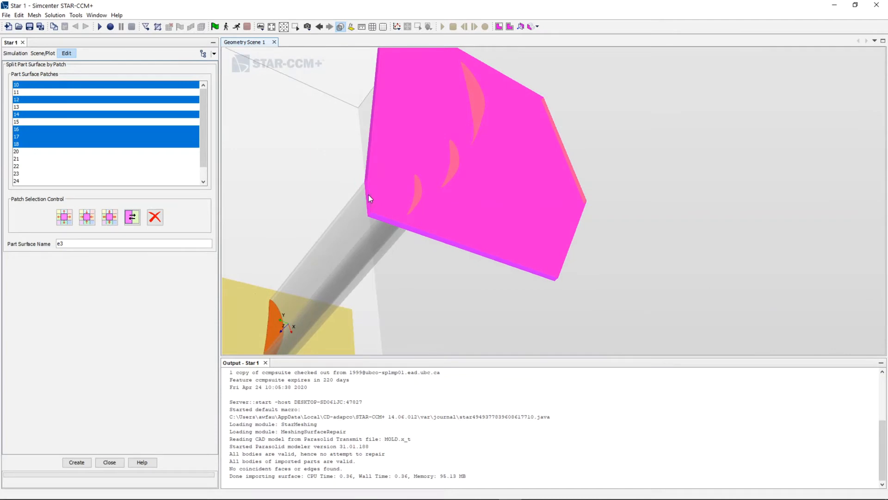
click(367, 172)
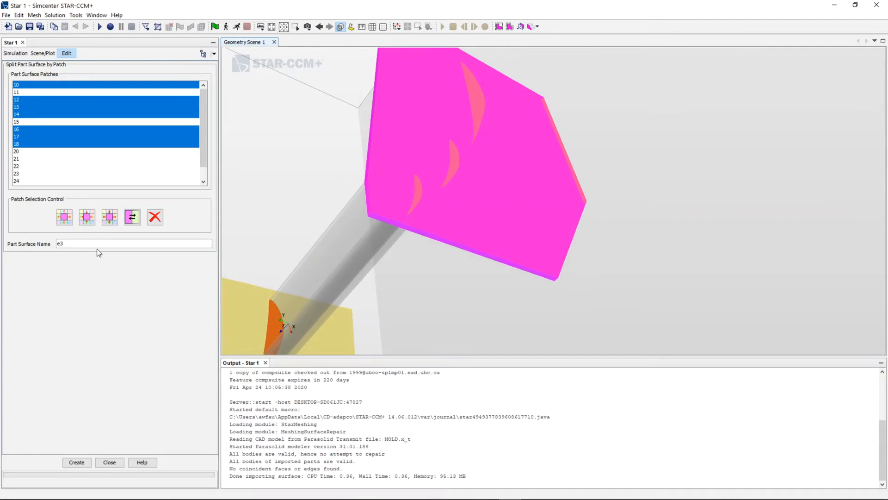
double_click(59, 243)
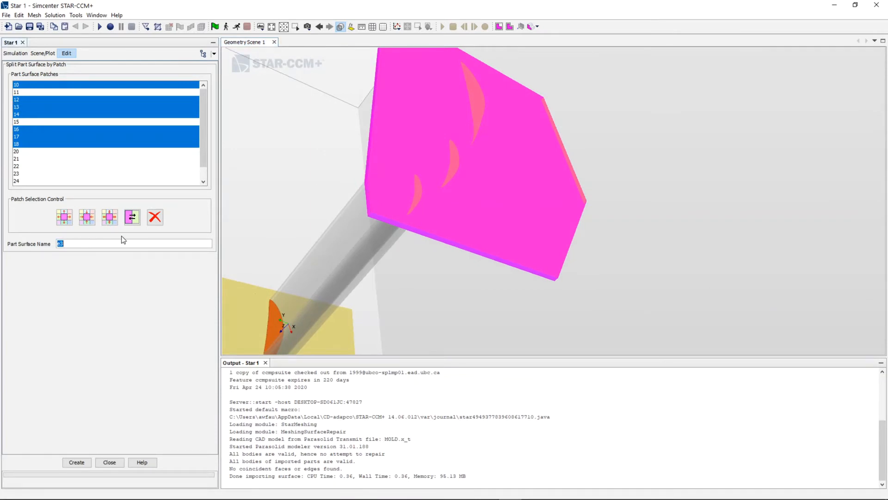
text(left endplate)
click(77, 462)
Step: Split off the left endplate's leftover edge face, patch 15, as a part surface named left endplate 2
drag(537, 196, 454, 126)
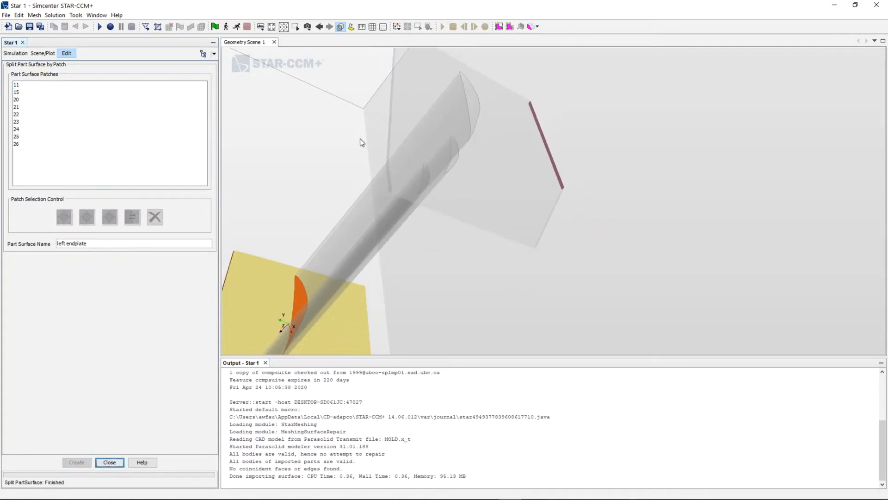
drag(361, 142, 579, 176)
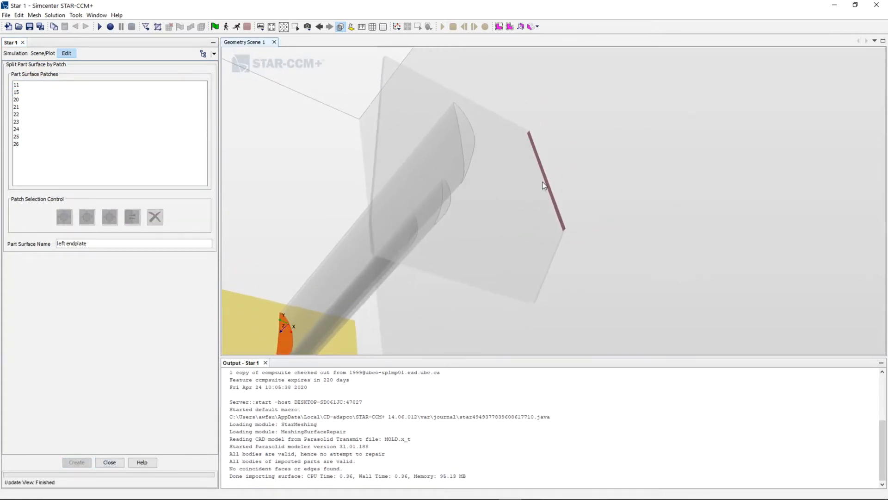
scroll(542, 181, up, 3)
click(548, 184)
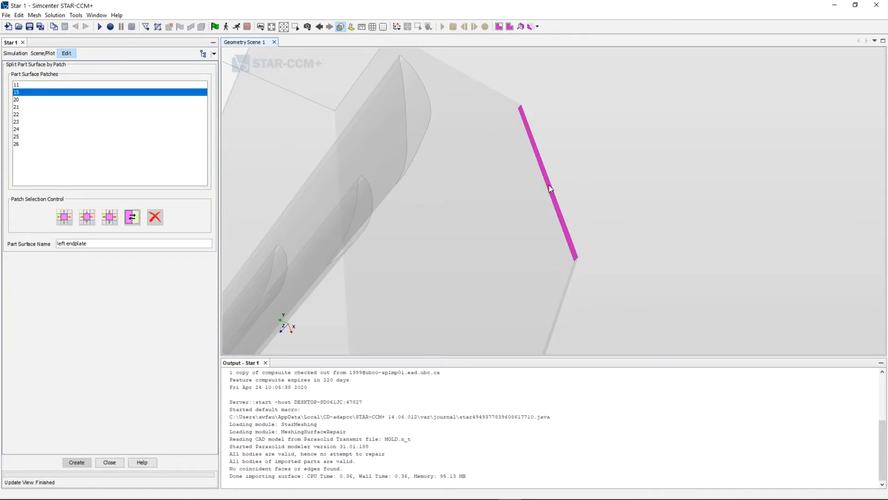
click(152, 244)
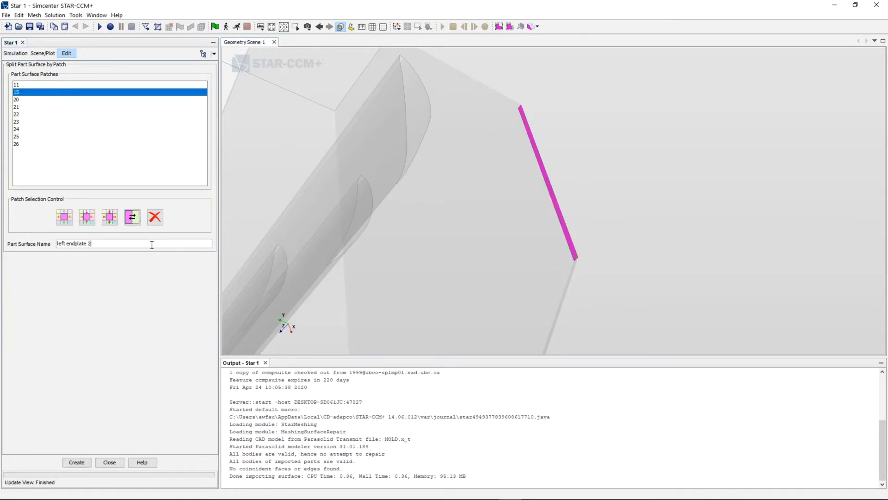
click(77, 462)
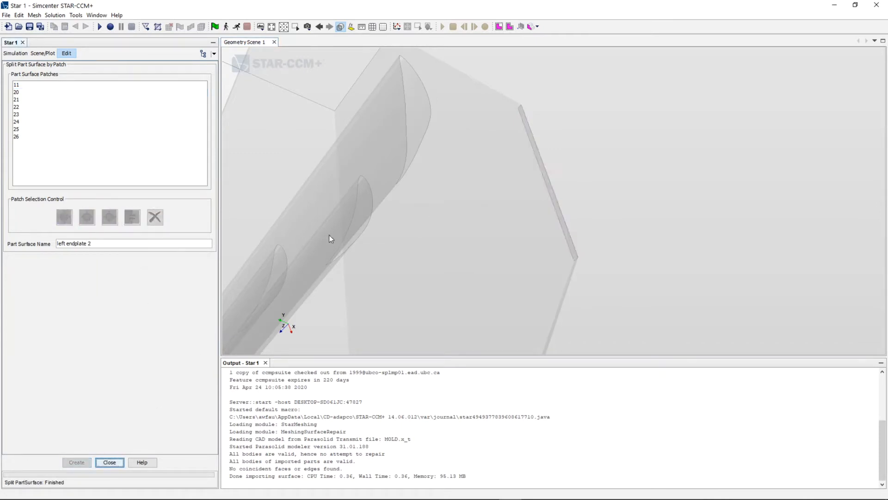
Step: Finish splitting by patch and combine the left endplate and left endplate 2 surfaces into one
mouse_move(329, 234)
mouse_down()
mouse_move(321, 235)
mouse_move(482, 125)
mouse_move(517, 188)
mouse_move(578, 196)
mouse_move(484, 192)
mouse_move(431, 236)
mouse_up()
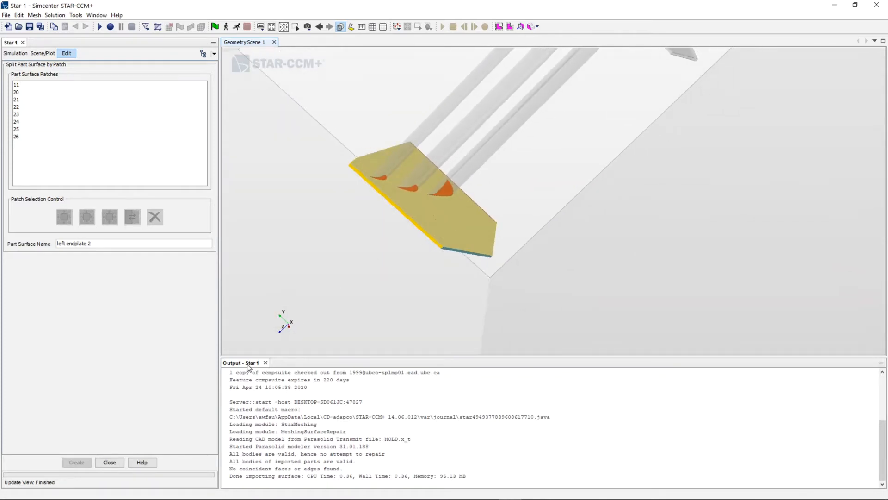
click(110, 461)
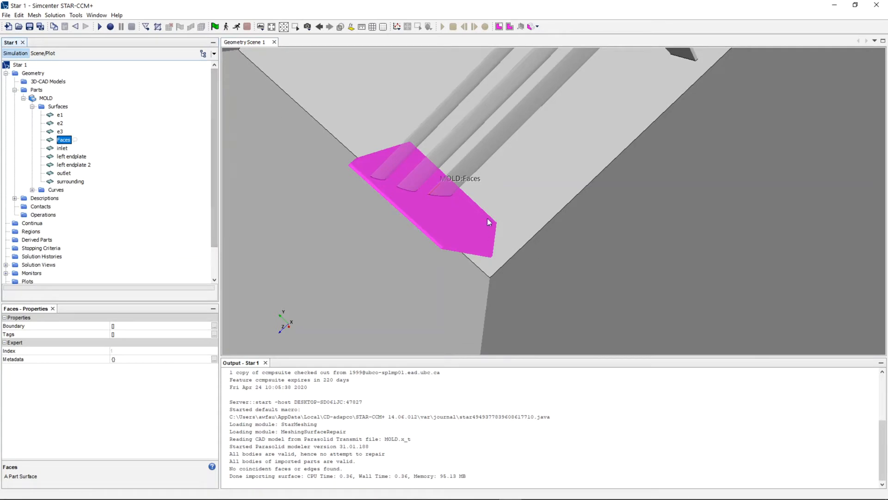
drag(487, 218, 407, 182)
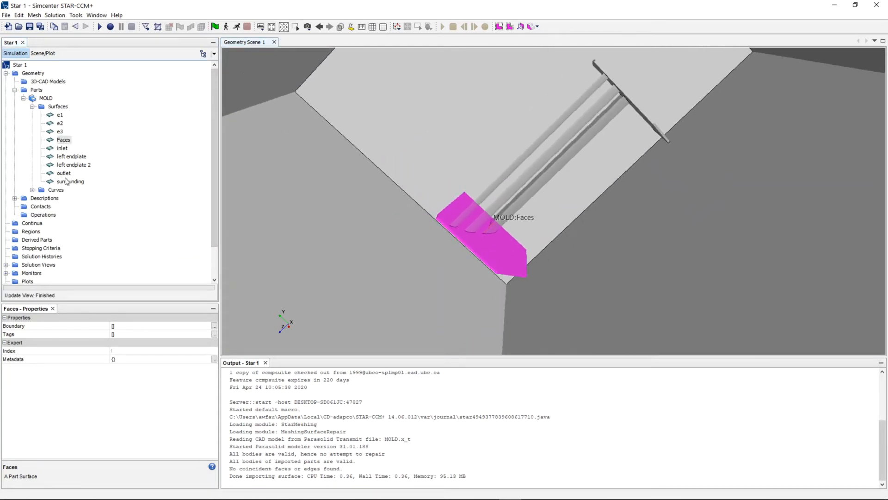
click(72, 157)
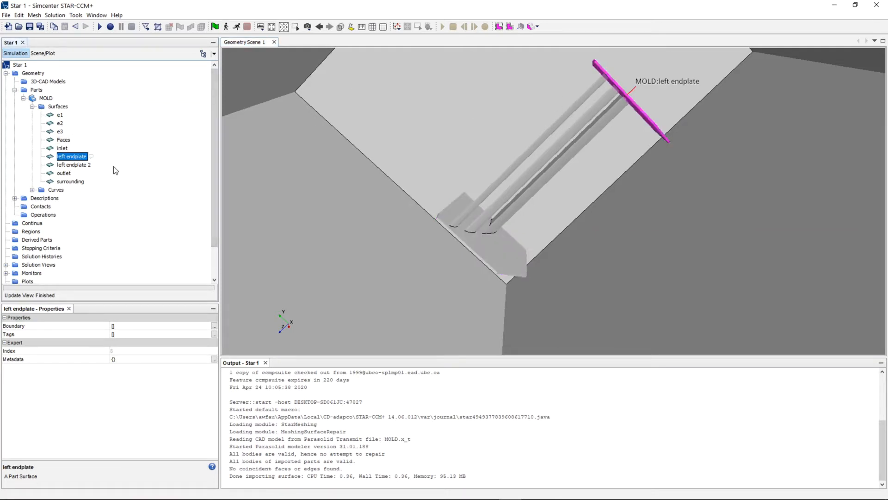
ctrl+click(79, 165)
right_click(77, 165)
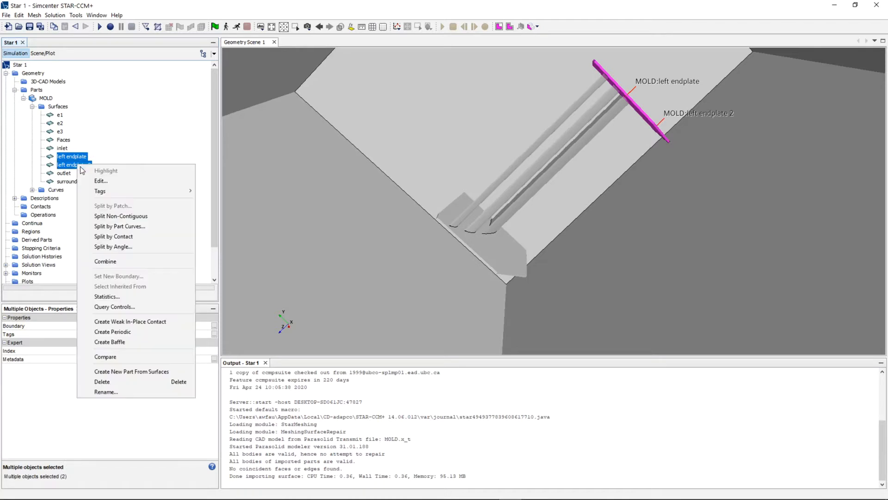
click(106, 261)
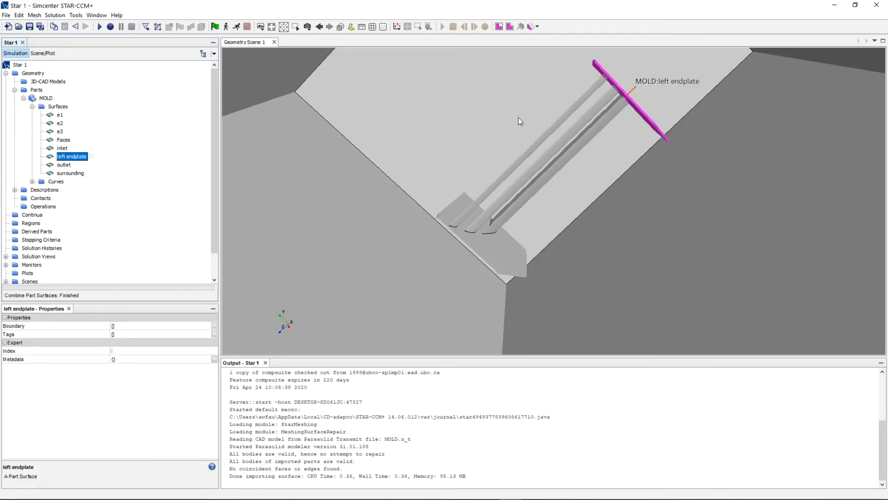
Step: Rename the remaining Faces surface of the MOLD part as right enplate
click(64, 141)
right_click(64, 142)
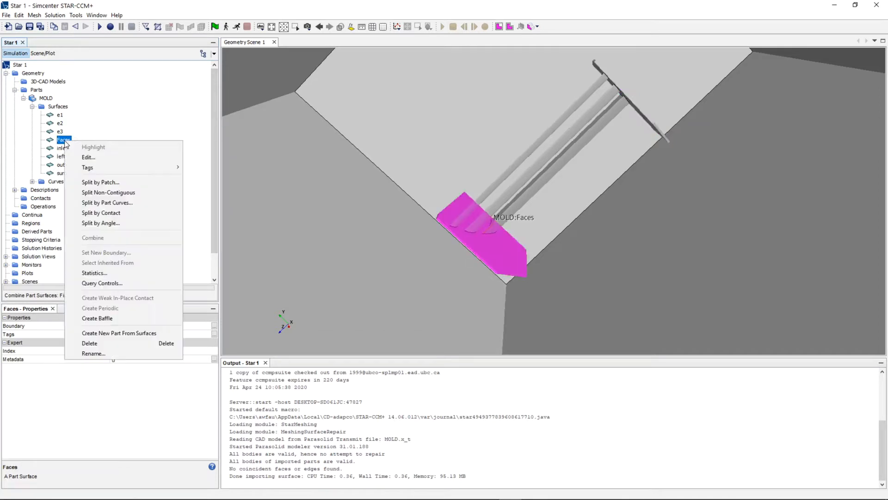
click(111, 354)
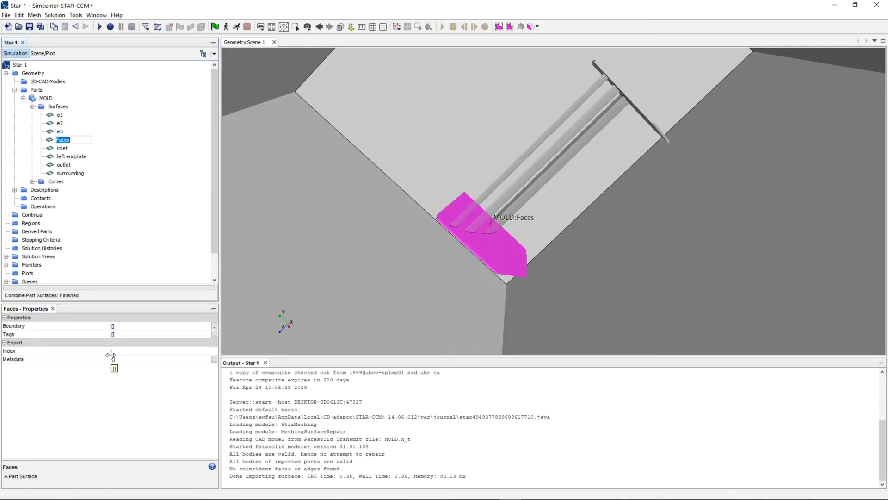
text(right enplate)
key(Return)
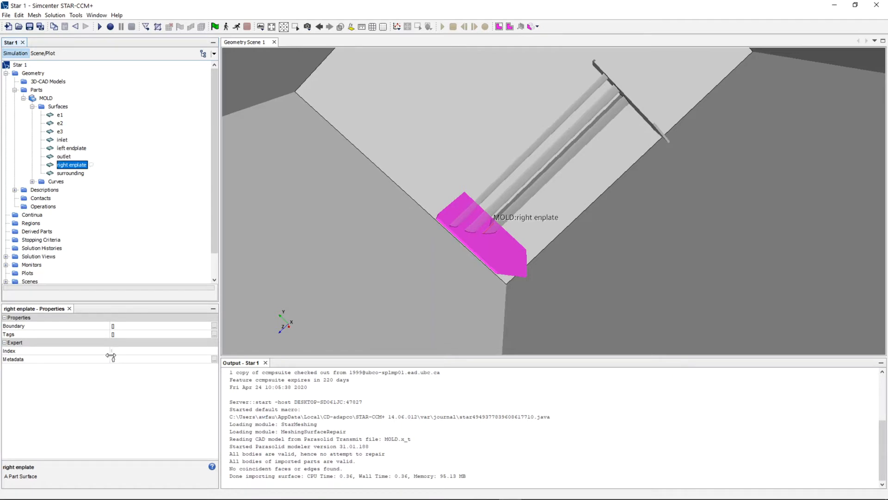
scroll(500, 159, down, 4)
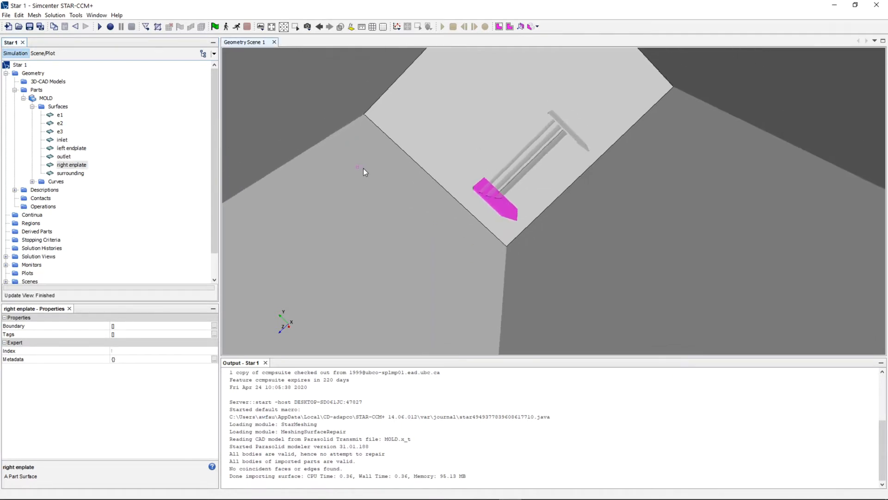
middle_drag(363, 168, 386, 161)
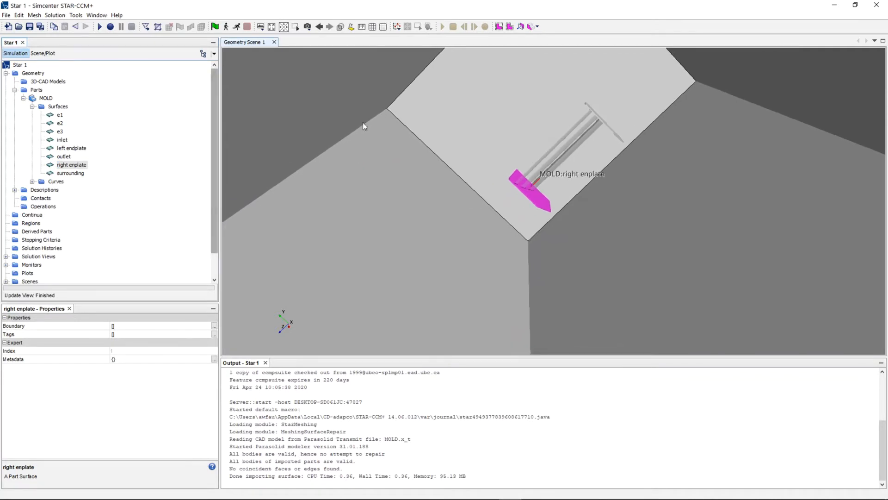
scroll(313, 158, up, 6)
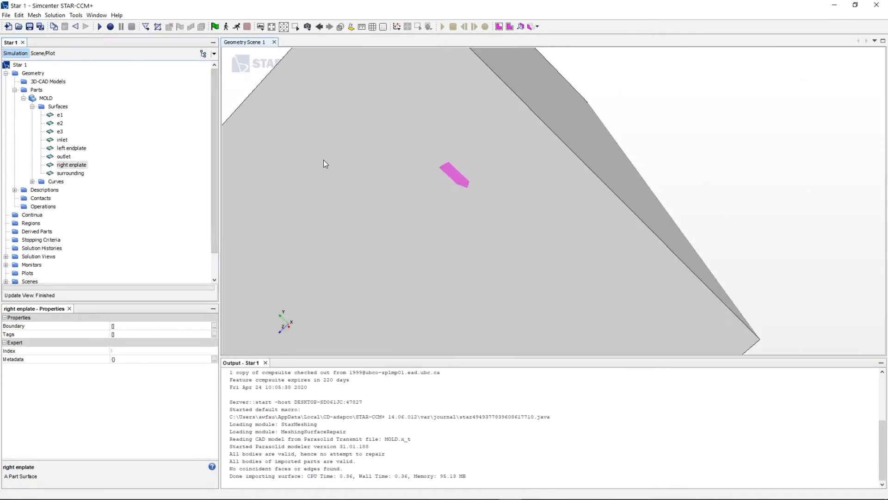
scroll(324, 160, down, 3)
click(597, 132)
right_drag(413, 186, 596, 118)
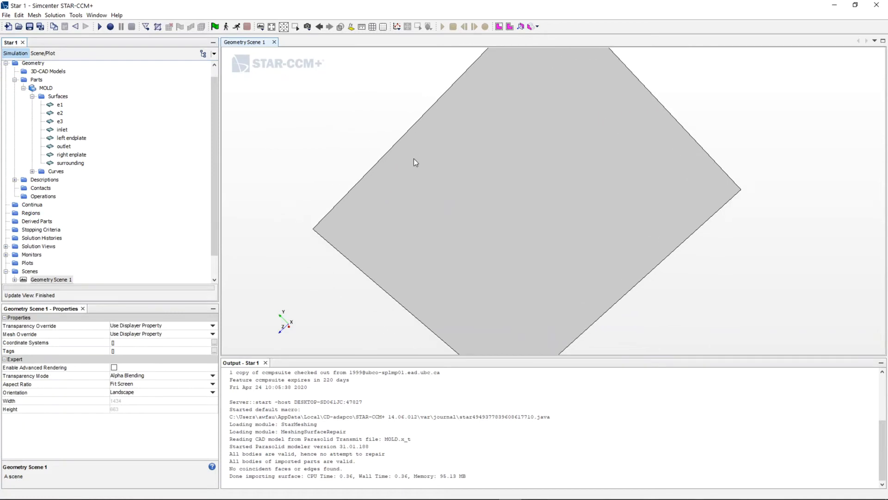
drag(414, 159, 764, 75)
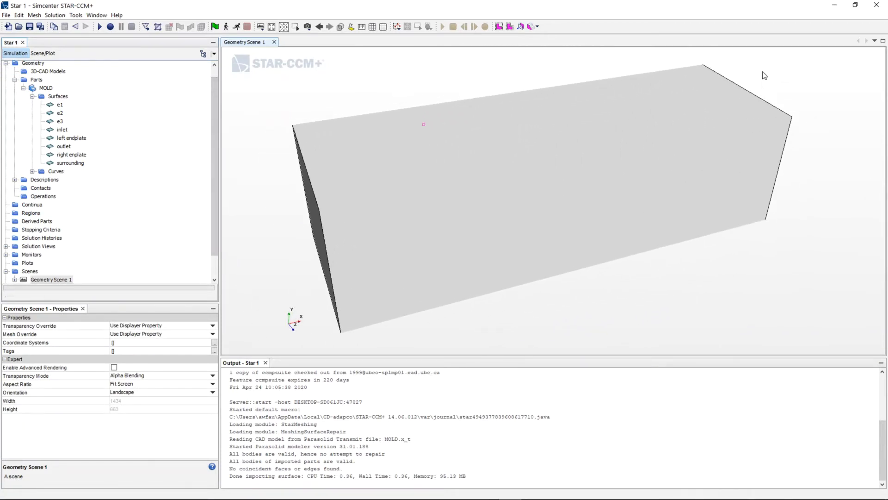
Step: Assign the MOLD part to regions, creating a region for each part and a boundary for each part surface
click(45, 88)
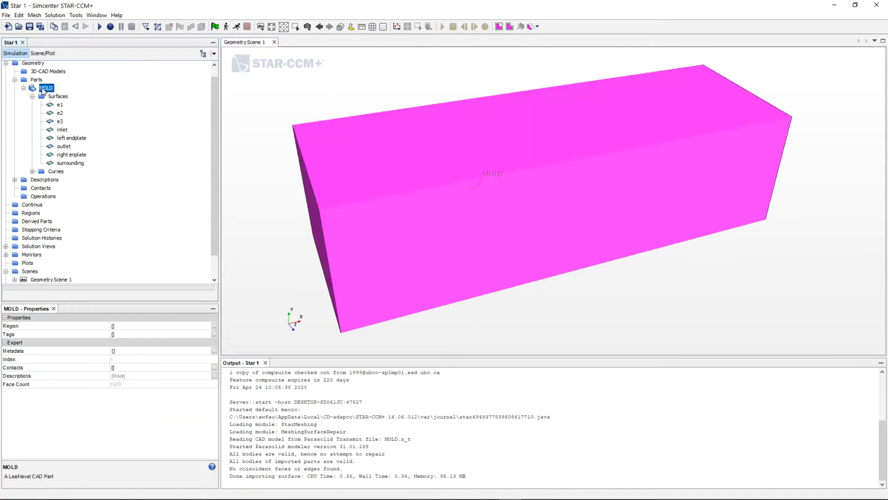
right_click(43, 89)
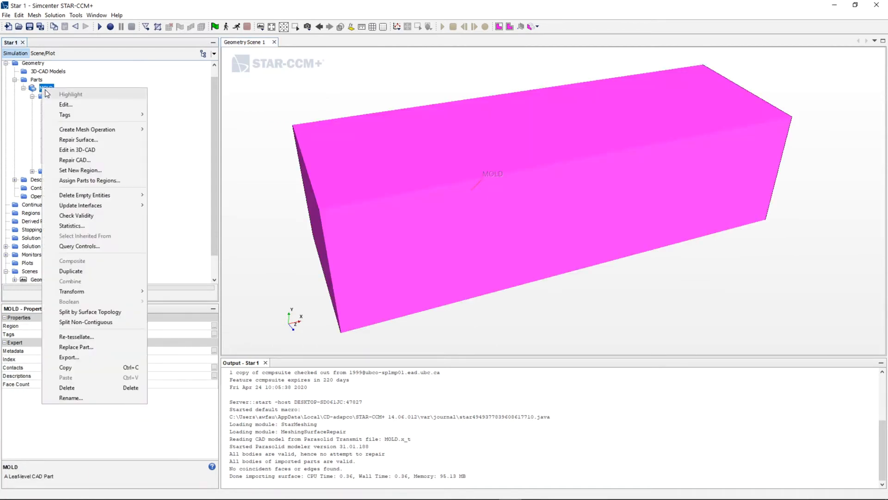
click(94, 182)
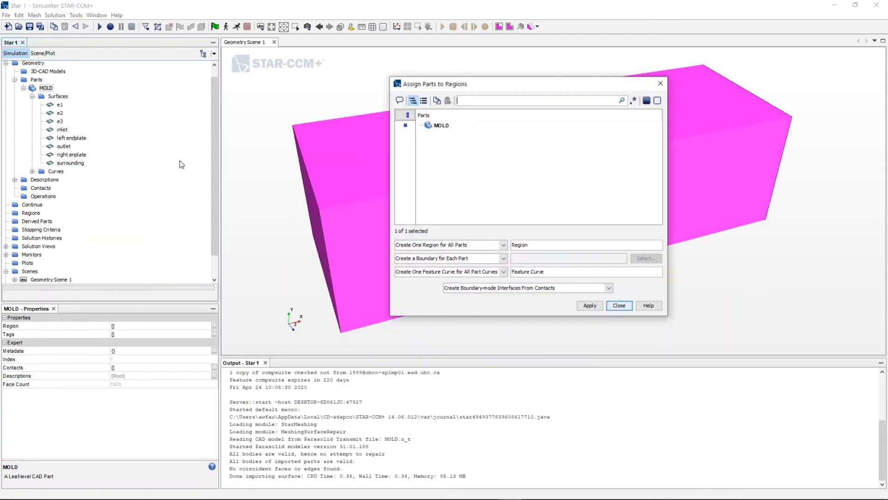
click(439, 246)
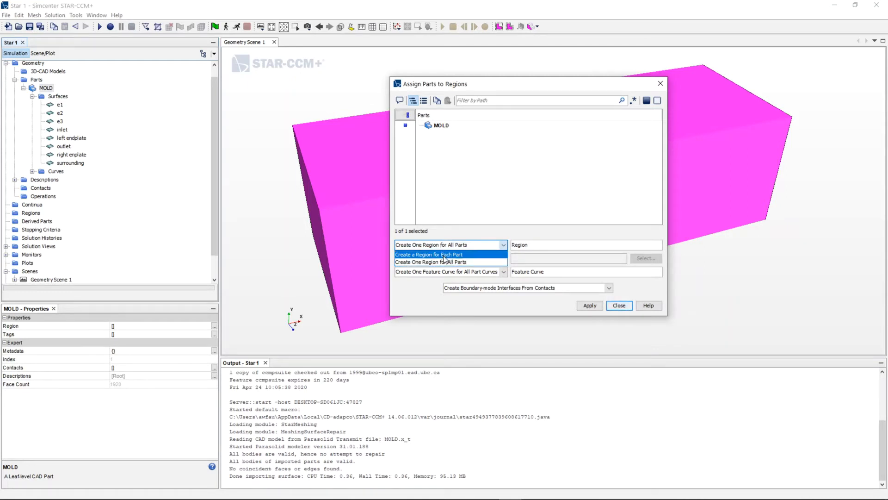
click(445, 254)
click(445, 259)
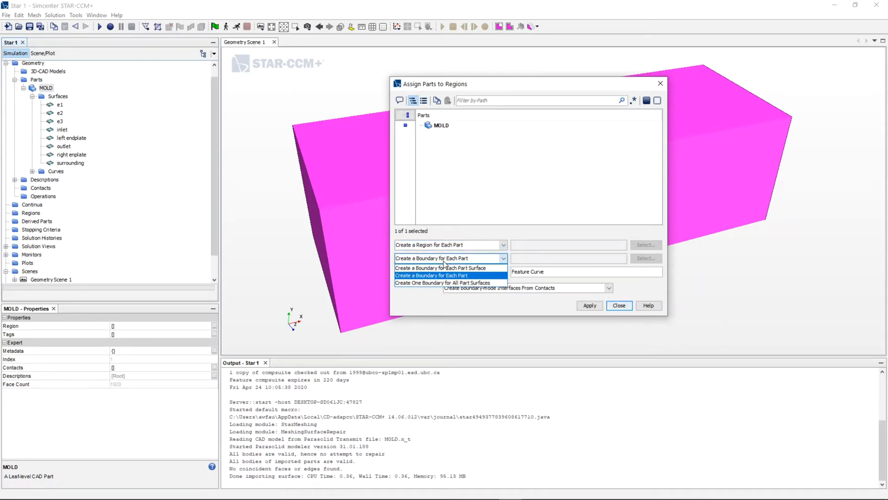
click(435, 275)
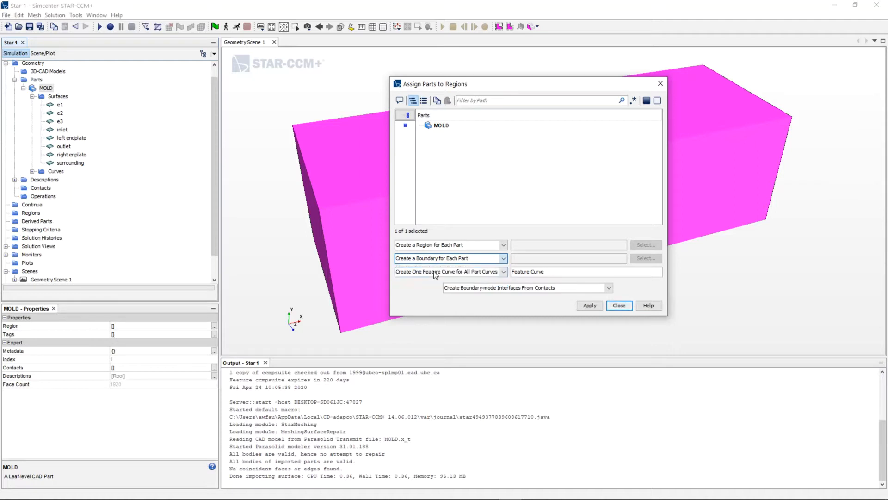
click(588, 306)
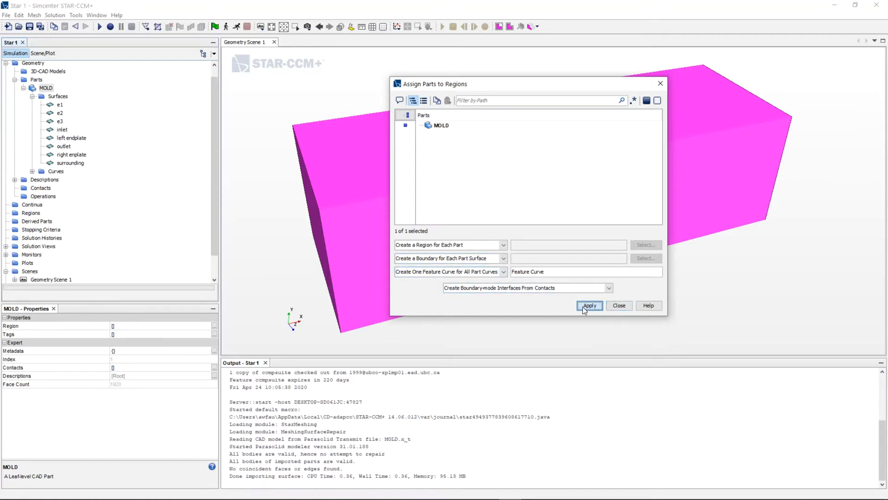
click(618, 307)
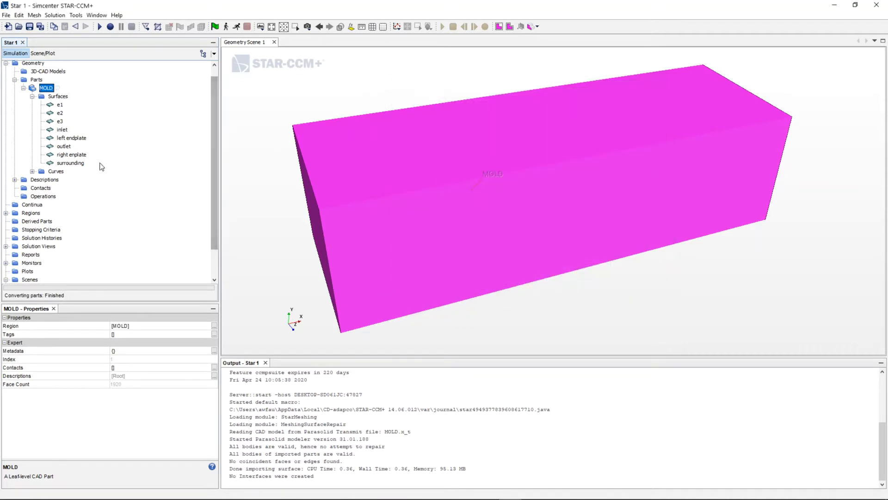
Step: Examine the MOLD region's boundaries e1, e2, e3, left endplate and right enplate for their location and boundary type
click(6, 214)
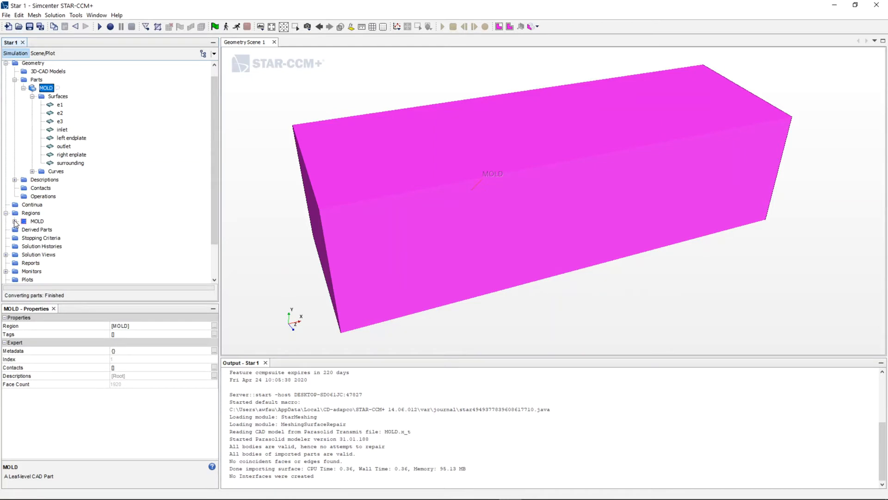
click(15, 222)
click(22, 230)
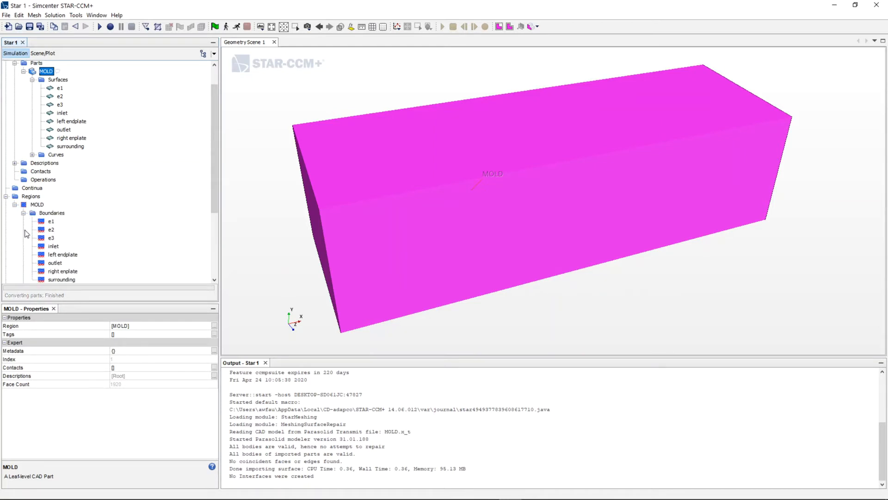
scroll(34, 185, down, 4)
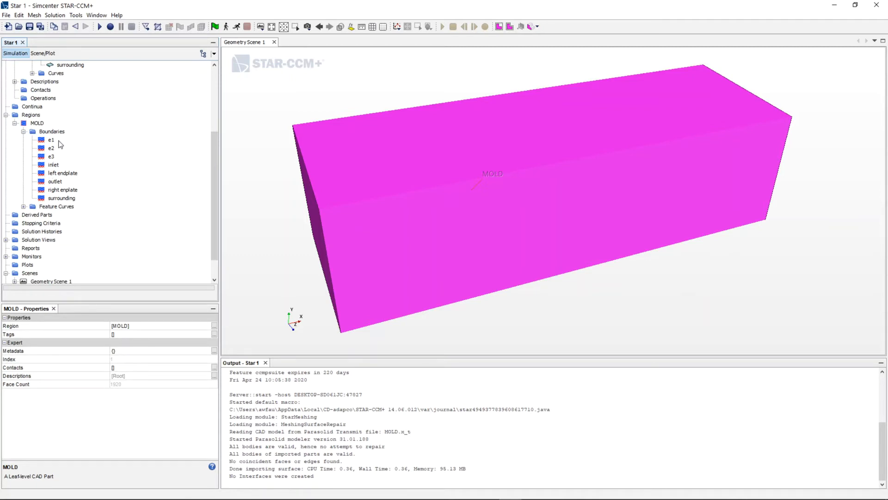
click(51, 140)
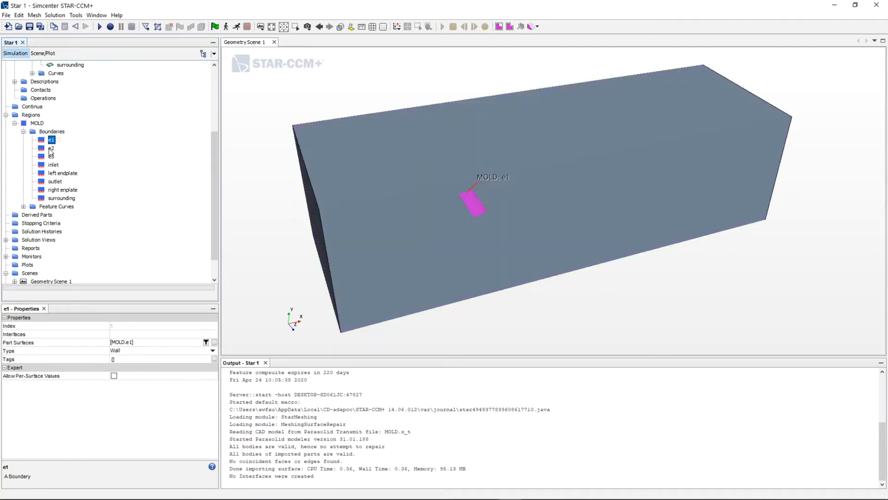
click(51, 148)
click(52, 157)
click(59, 173)
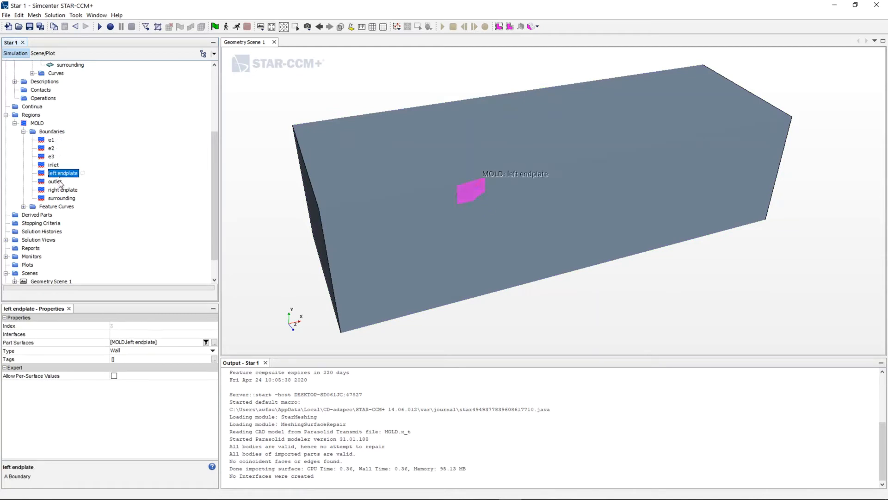
click(64, 189)
click(45, 140)
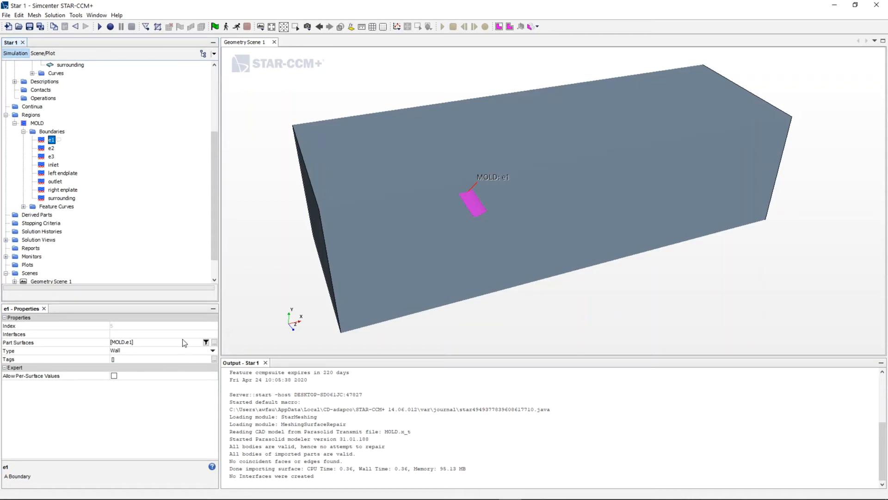
Step: Set the inlet boundary's type to Velocity Inlet and the outlet boundary's type to Pressure Outlet
click(46, 165)
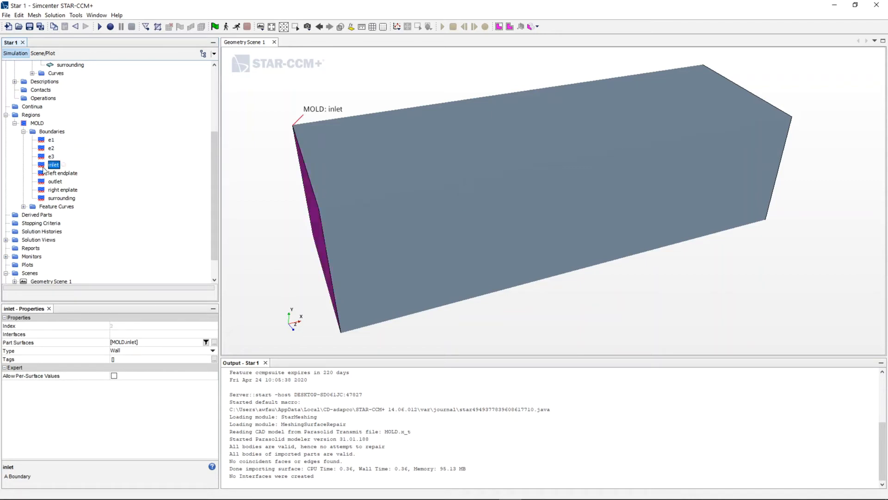
click(124, 351)
click(124, 352)
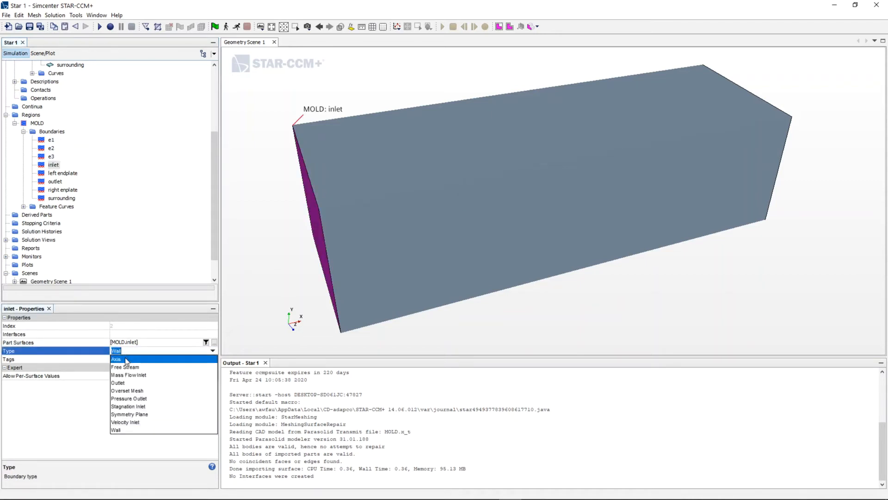
click(139, 423)
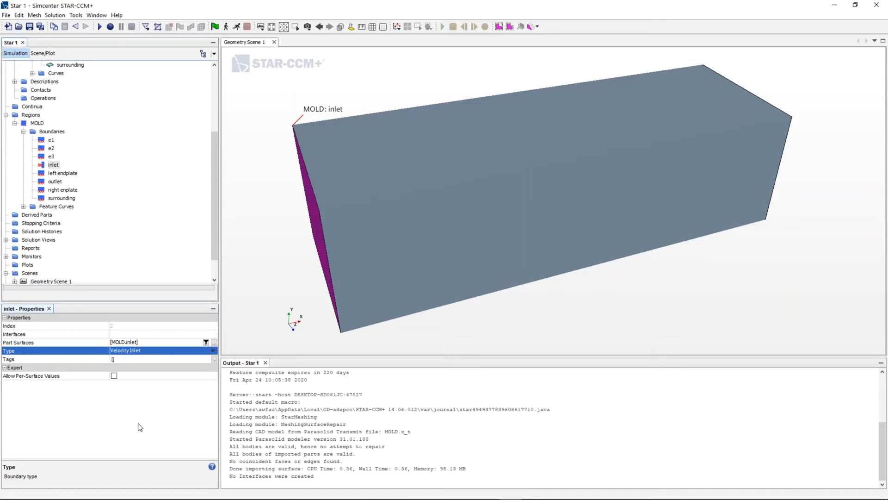
click(57, 182)
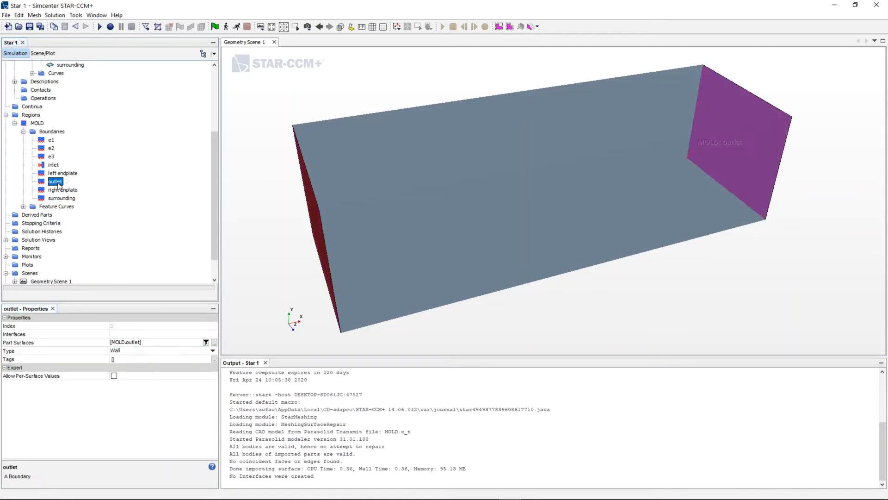
click(138, 351)
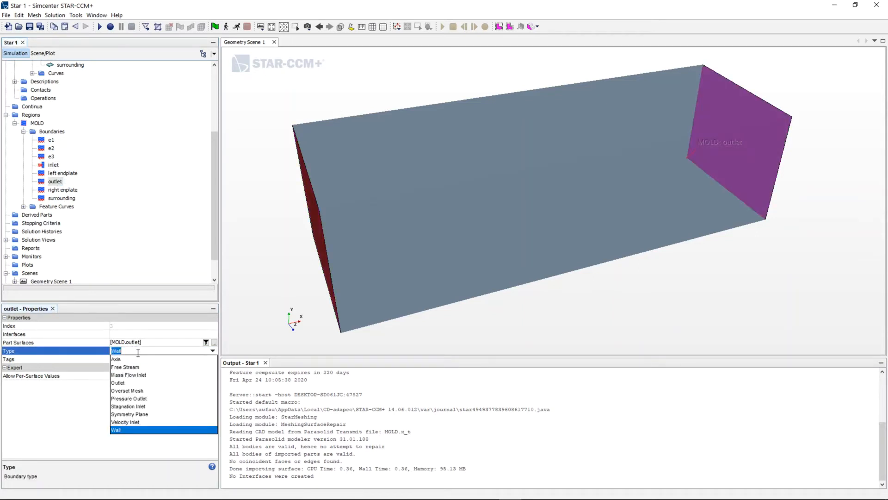
click(140, 399)
Step: Set the surrounding boundary's type to Symmetry Plane
click(65, 198)
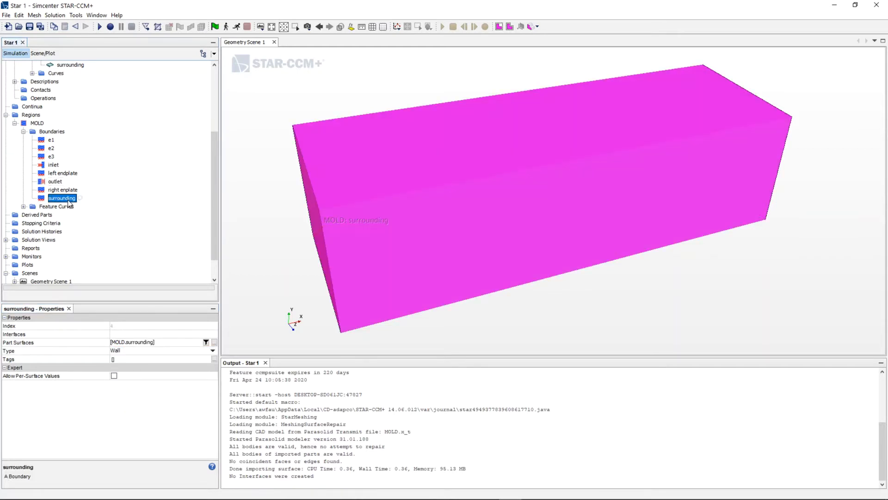
click(125, 350)
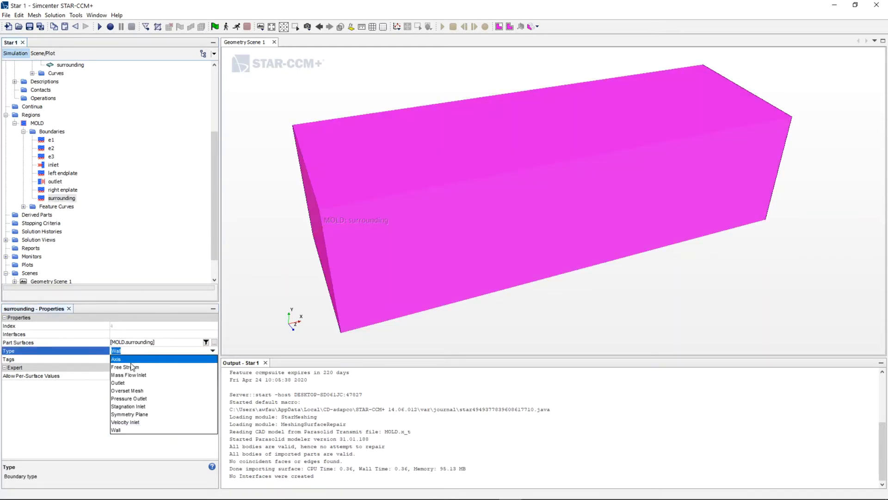
click(145, 415)
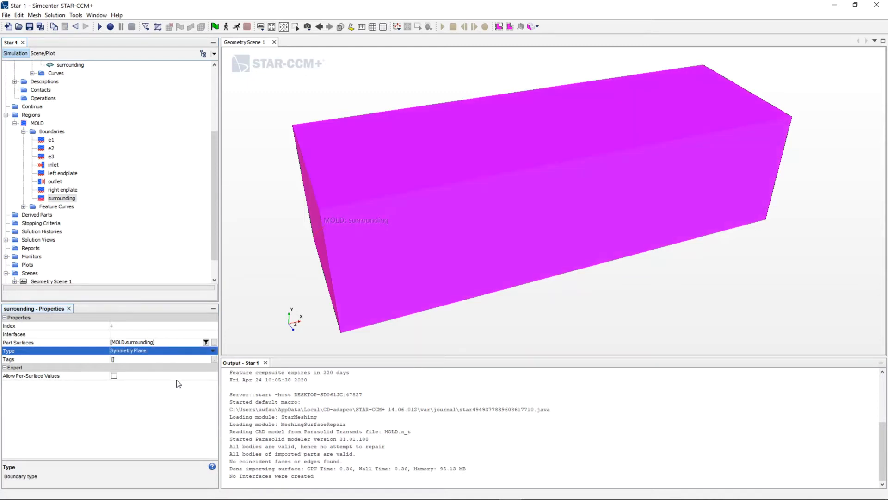
scroll(237, 324, down, 1)
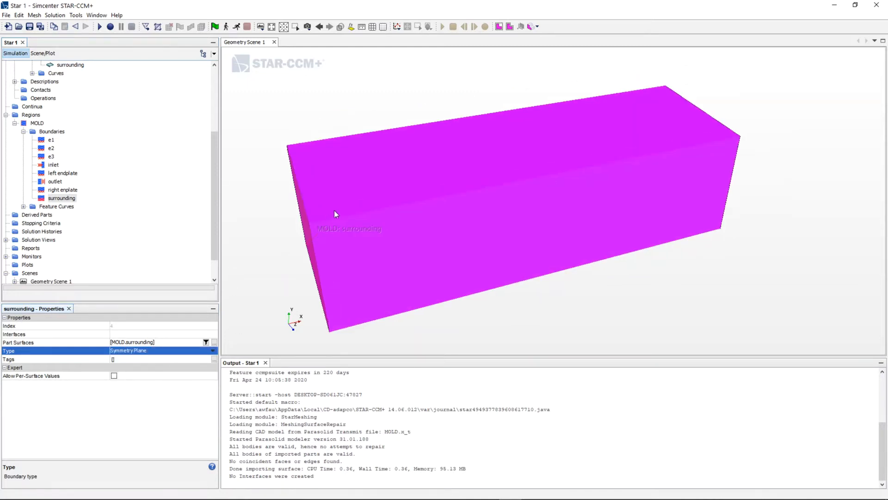
drag(334, 210, 475, 210)
click(492, 182)
scroll(63, 115, up, 3)
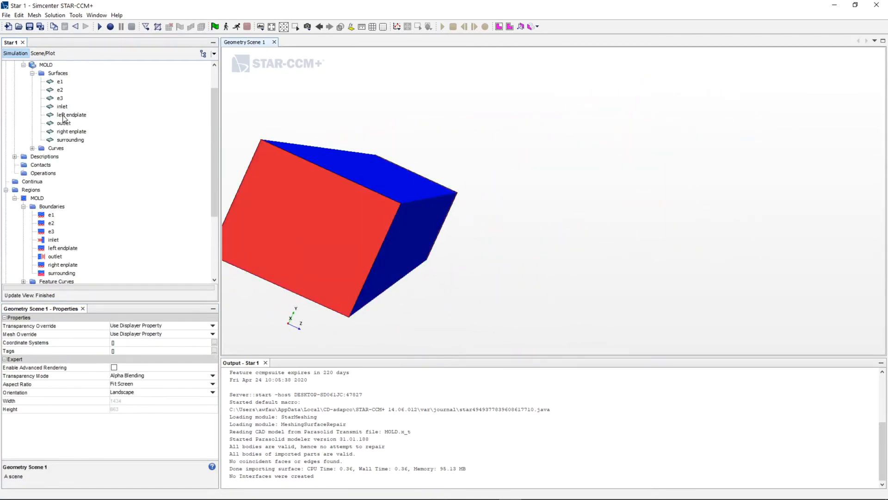
scroll(63, 117, up, 2)
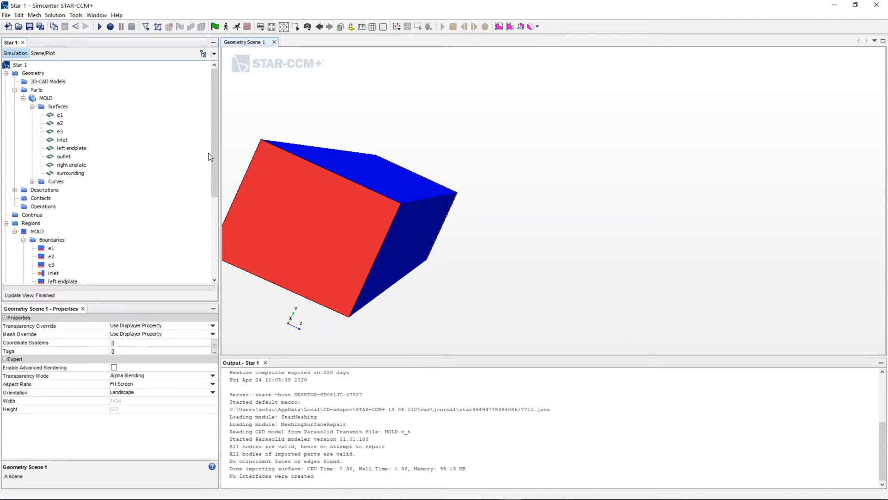
scroll(258, 121, down, 2)
right_drag(258, 122, 344, 143)
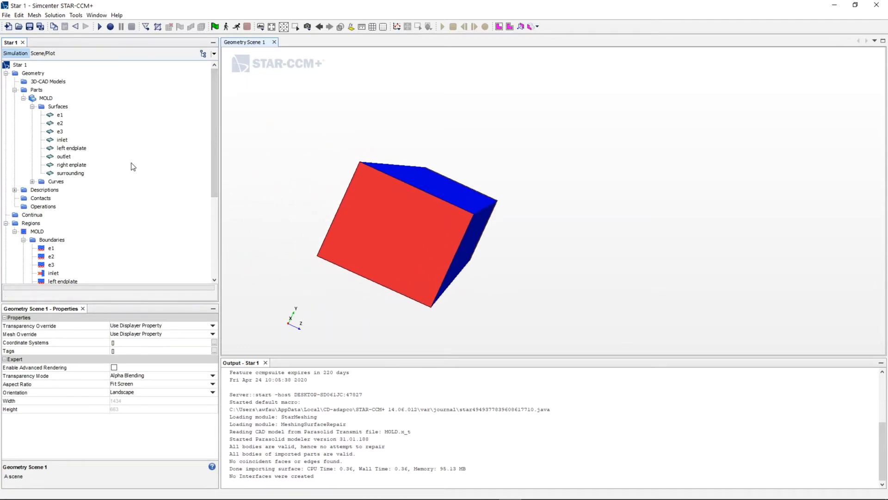
Step: Start a new Automated Mesh operation under the geometry operations with the MOLD part as its input
click(47, 207)
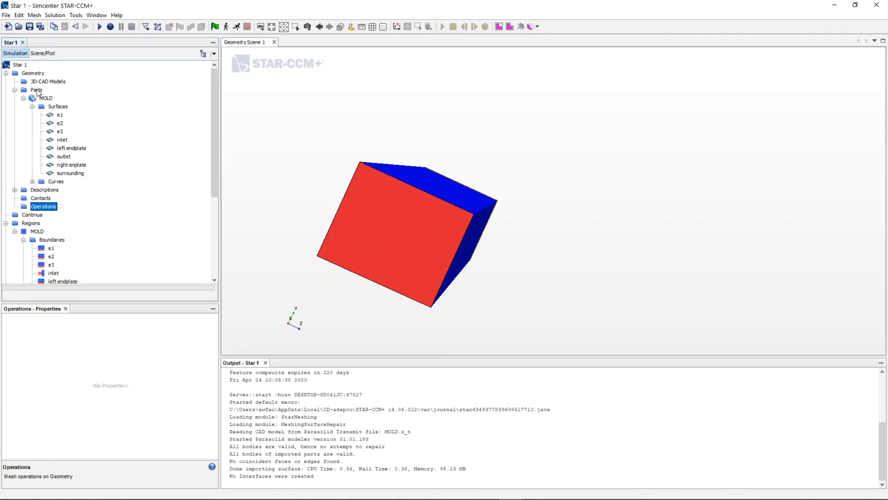
right_click(49, 209)
mouse_move(74, 217)
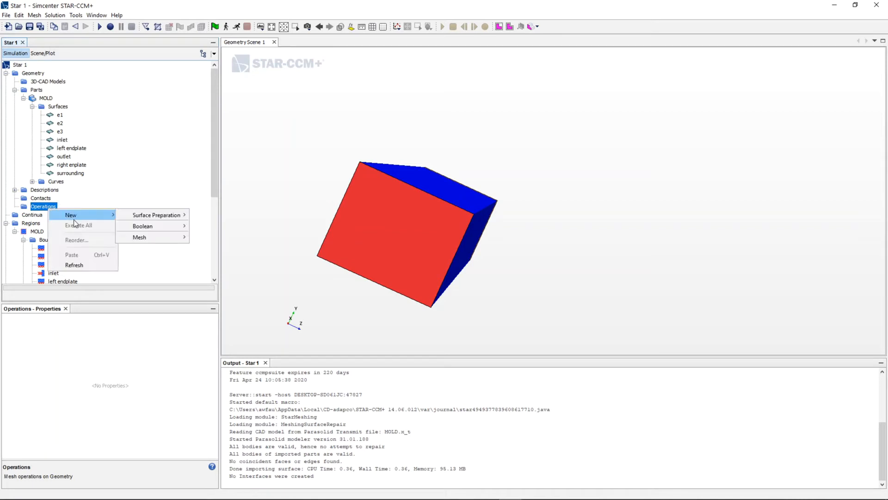
mouse_move(153, 236)
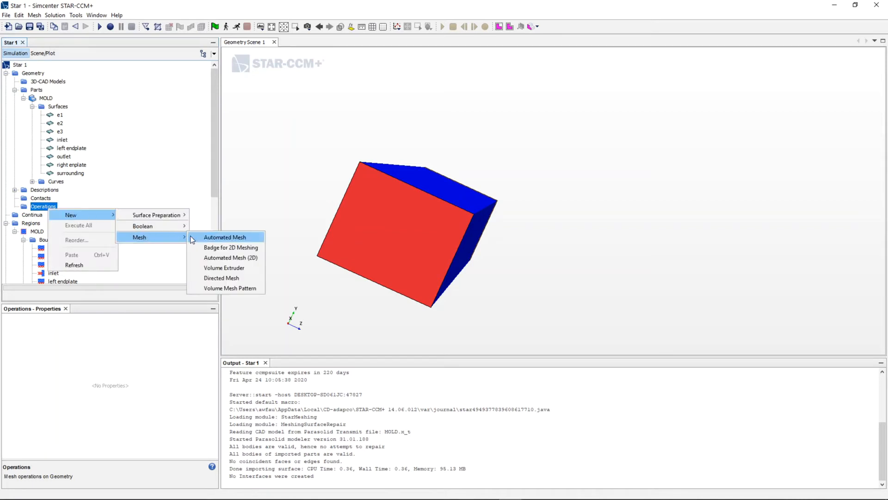
click(208, 240)
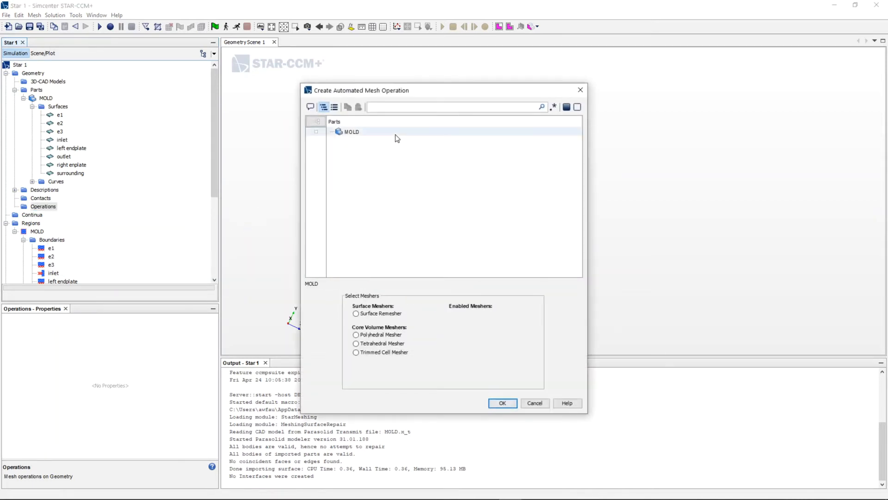
click(392, 137)
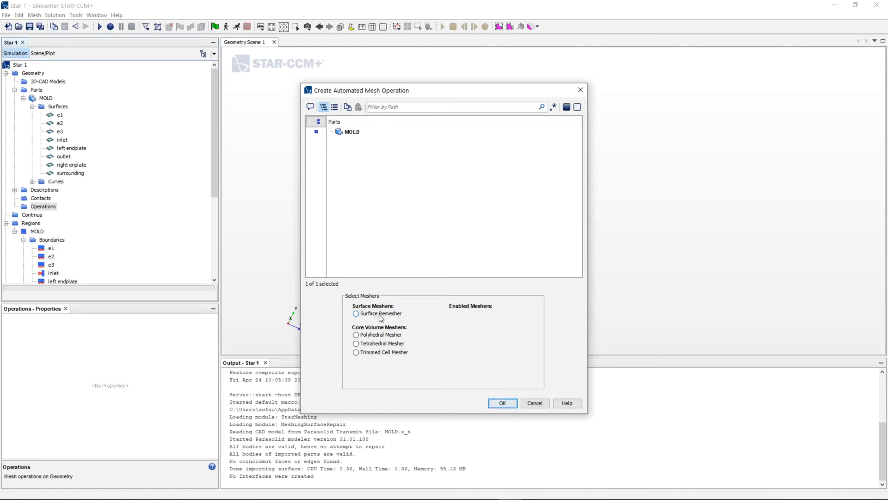
Step: Enable the Surface Remesher, Polyhedral Mesher and Prism Layer Mesher, keeping Automatic Surface Repair on, and create the mesh operation
click(380, 313)
click(400, 315)
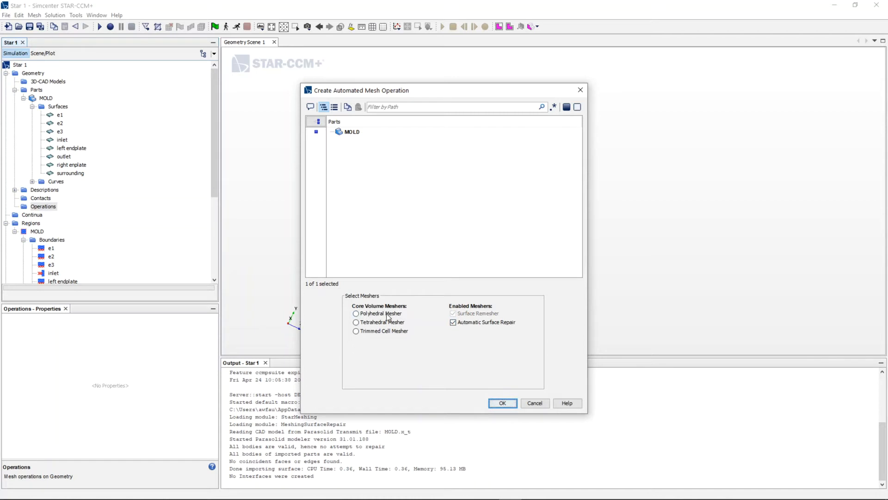
click(386, 316)
click(397, 314)
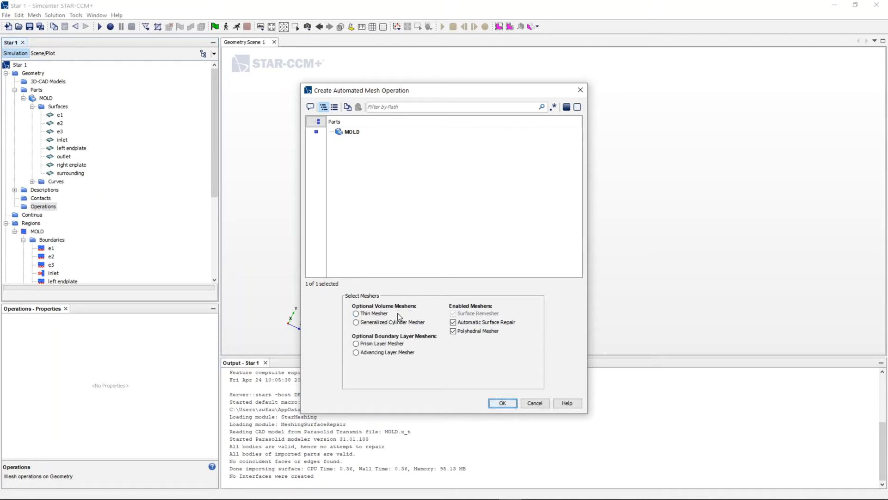
click(385, 345)
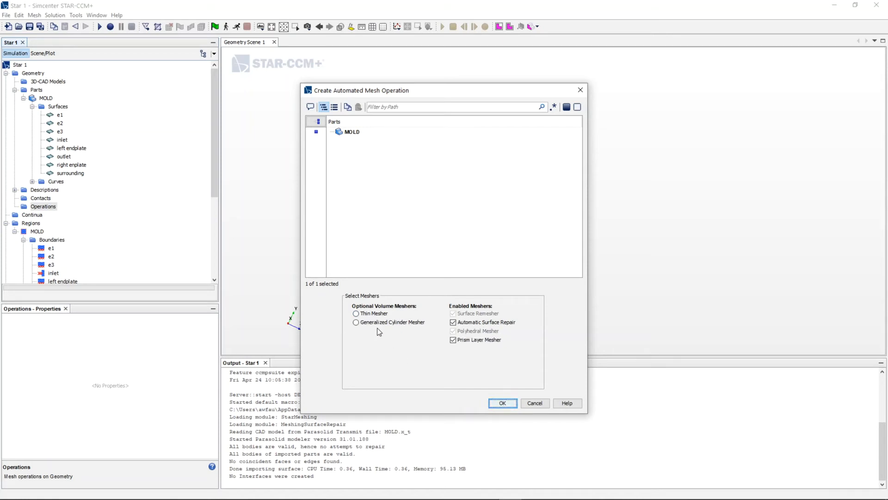
click(502, 403)
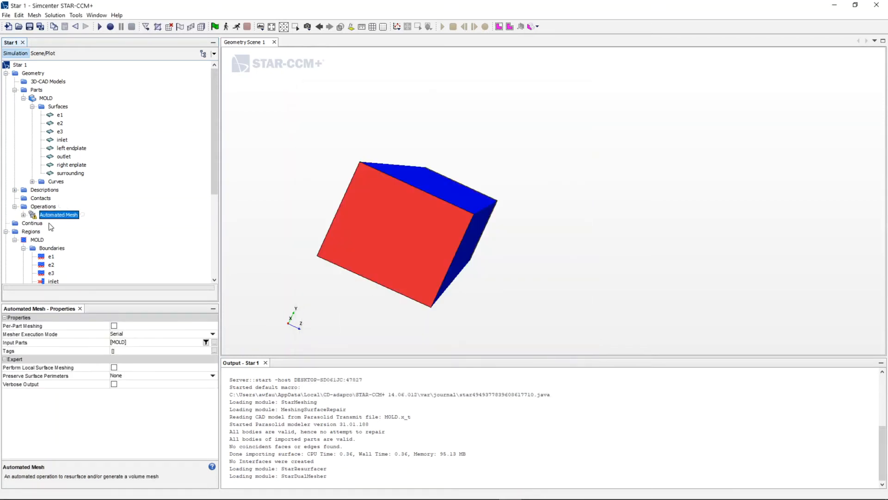
Step: Expand the Automated Mesh operation to reach its meshers, default controls and custom controls
mouse_move(369, 244)
mouse_down()
mouse_move(356, 238)
mouse_move(418, 240)
mouse_move(376, 236)
mouse_up()
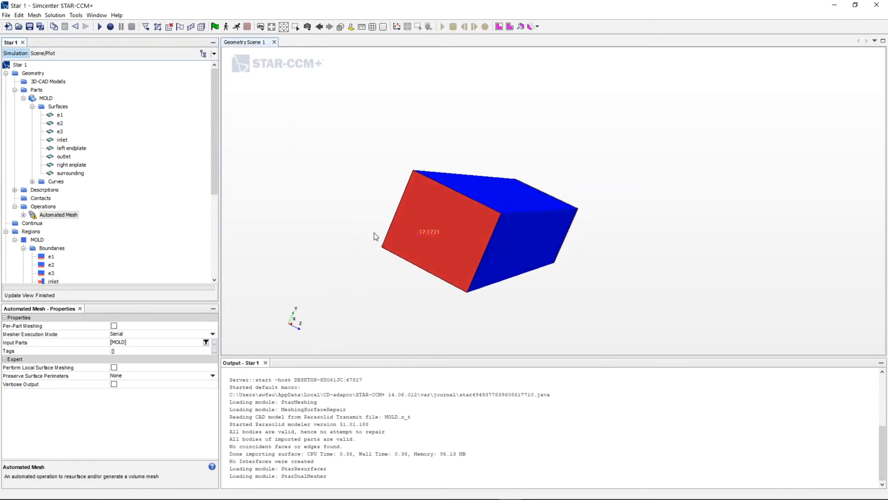
click(23, 215)
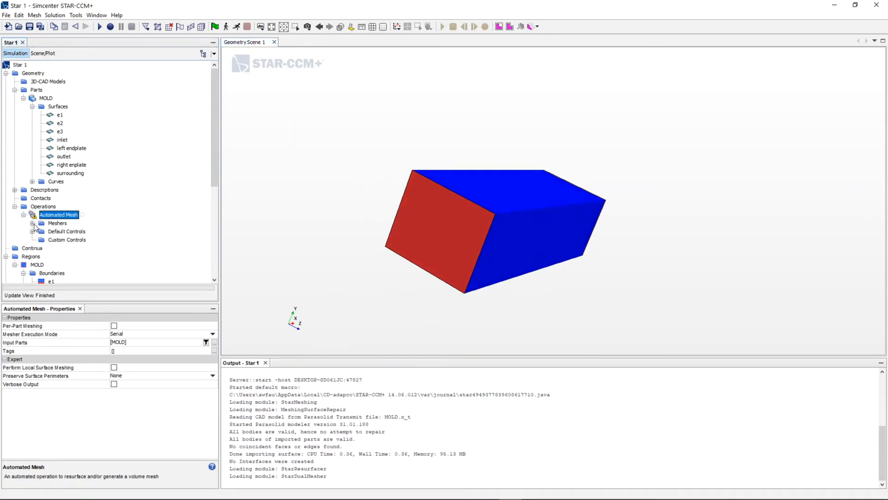
Step: Set the base size in the automated mesh default controls to 25 m
click(32, 231)
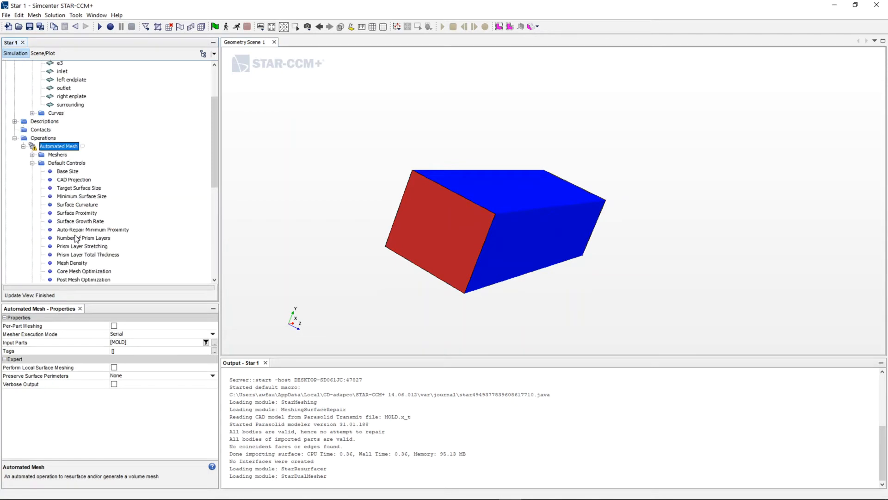
click(70, 172)
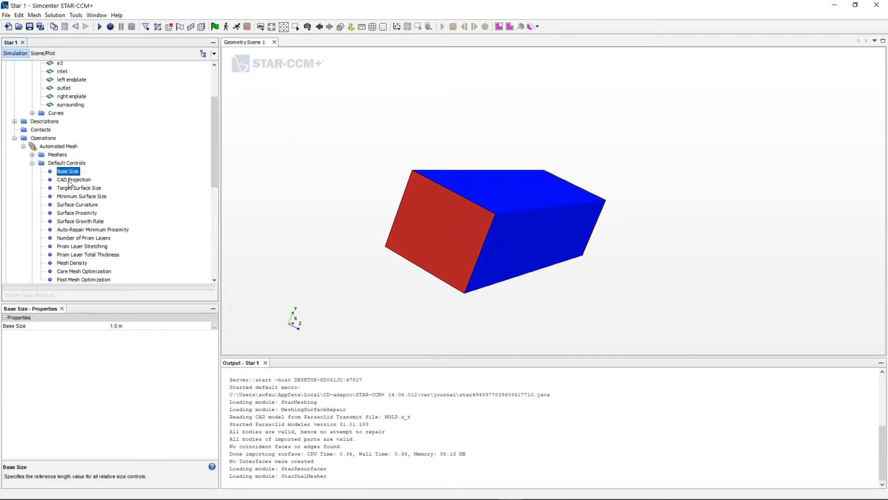
click(69, 180)
click(65, 172)
click(153, 326)
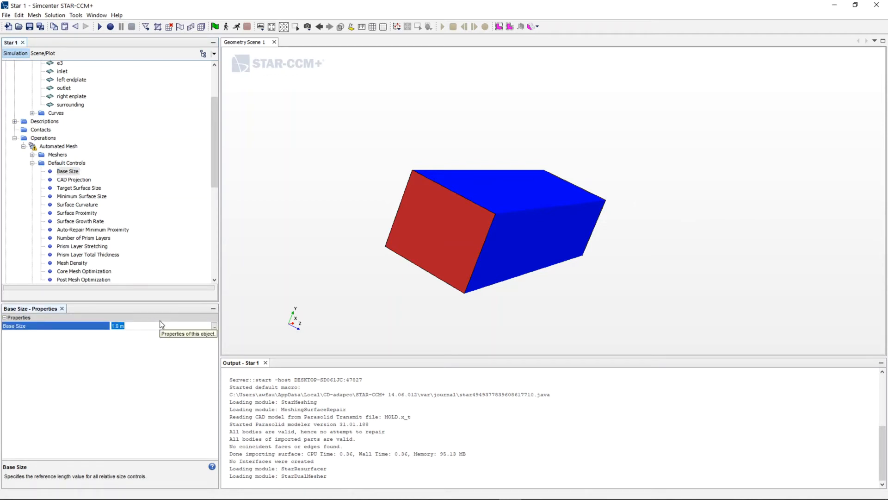
text(25)
click(74, 171)
Step: Execute the automated mesh operation on the MOLD part to generate its mesh
click(78, 180)
click(86, 196)
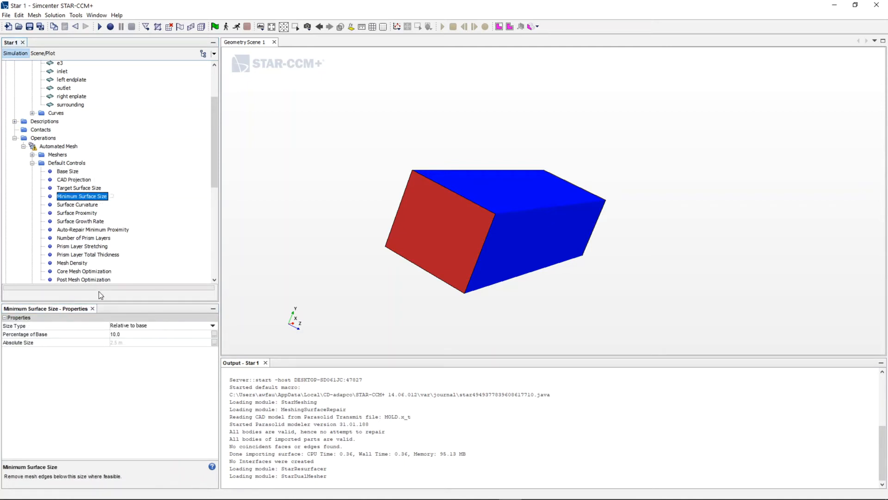
scroll(90, 213, down, 2)
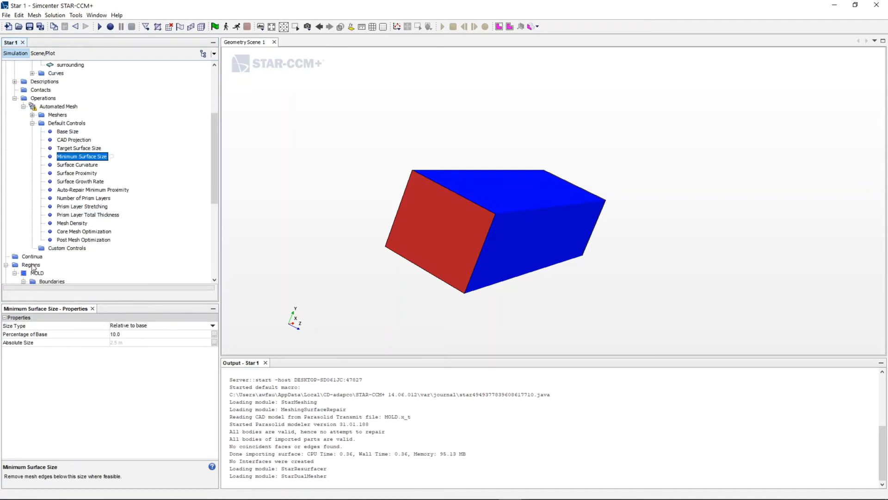
click(72, 248)
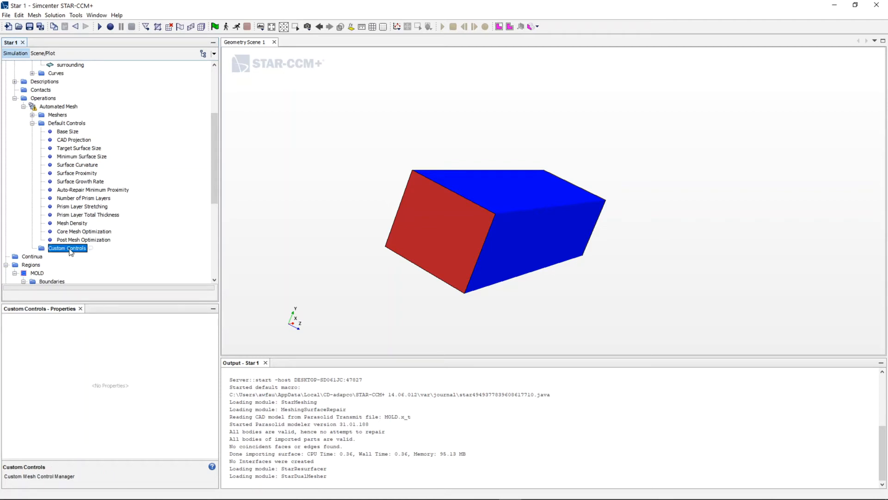
right_click(37, 106)
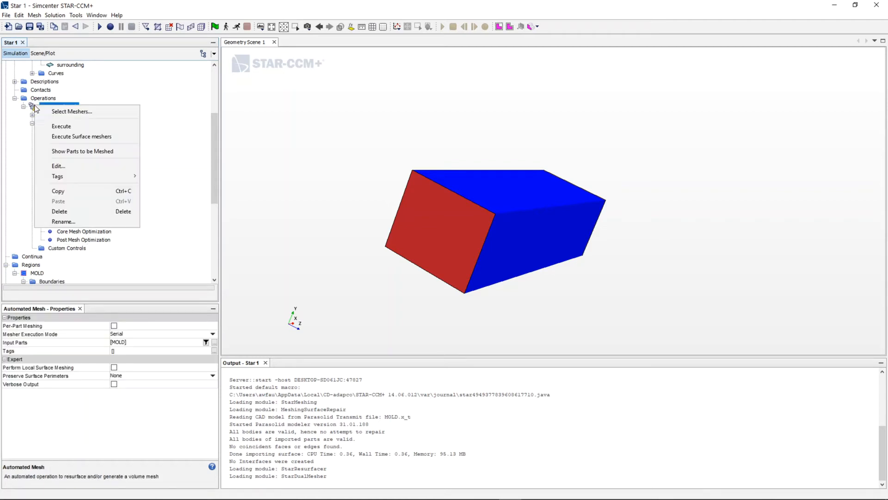
click(54, 128)
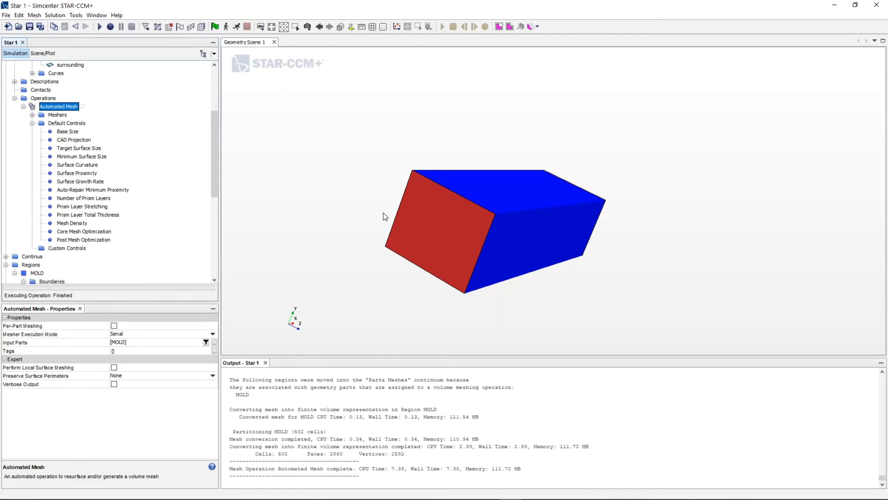
Step: Create a mesh scene and hide the surrounding boundary of the MOLD region in it
click(261, 26)
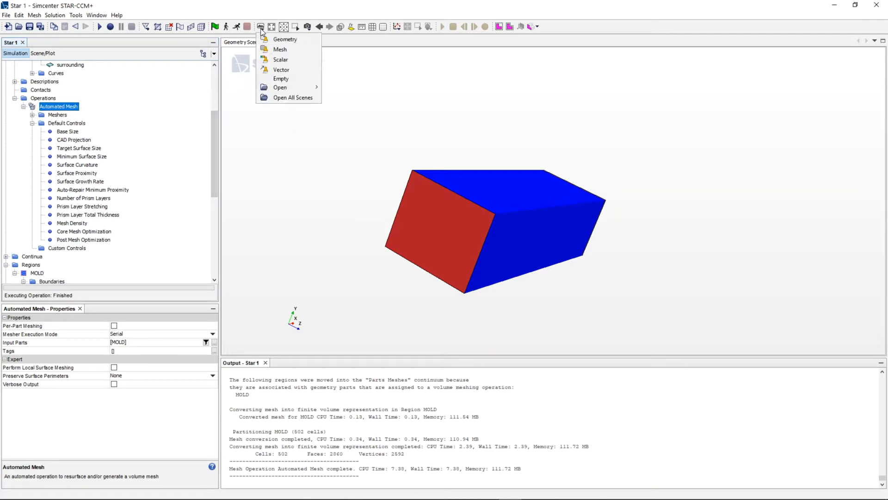
click(275, 49)
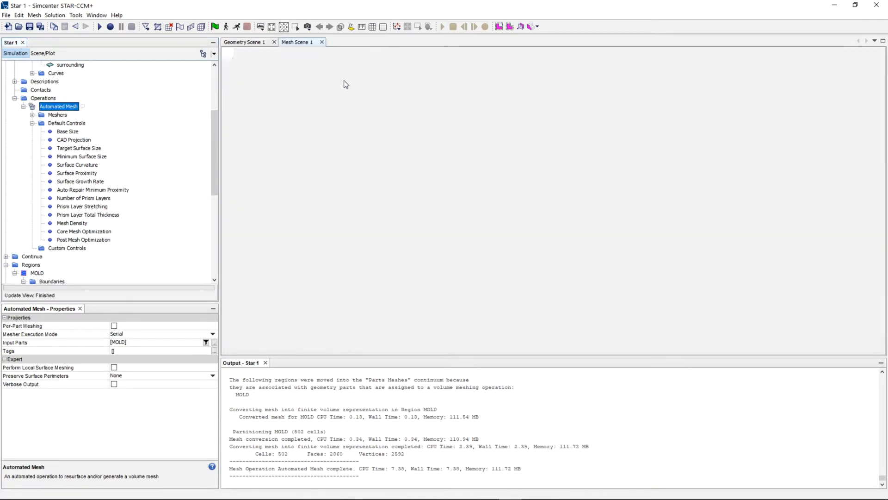
drag(356, 156, 462, 168)
click(465, 178)
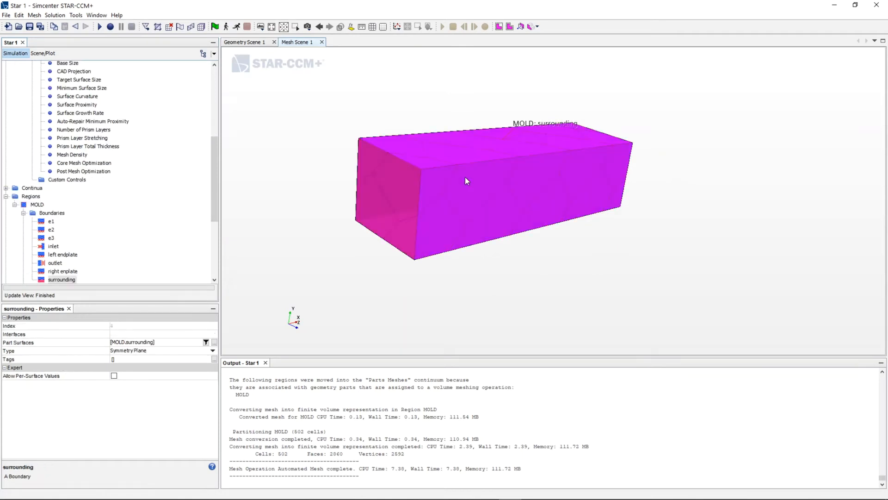
right_click(466, 181)
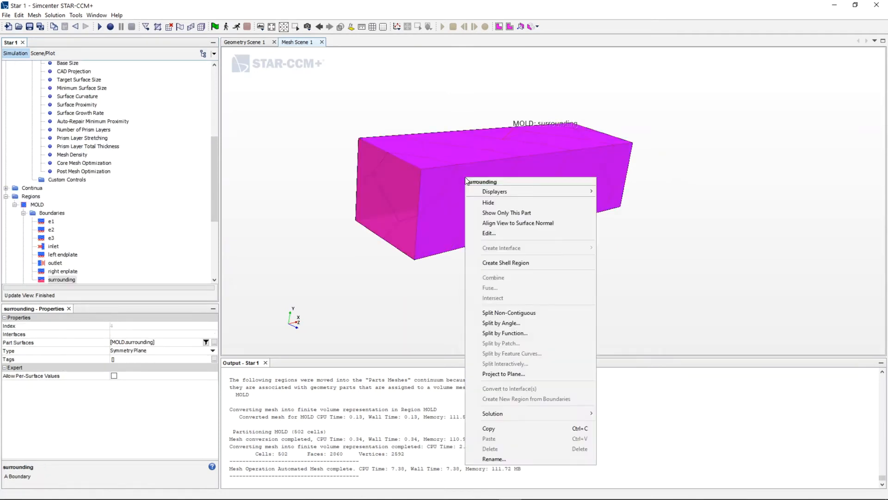
click(501, 202)
Step: Examine the generated mesh on the elements, endplates, inlet and outlet boundaries from several views
scroll(486, 204, up, 5)
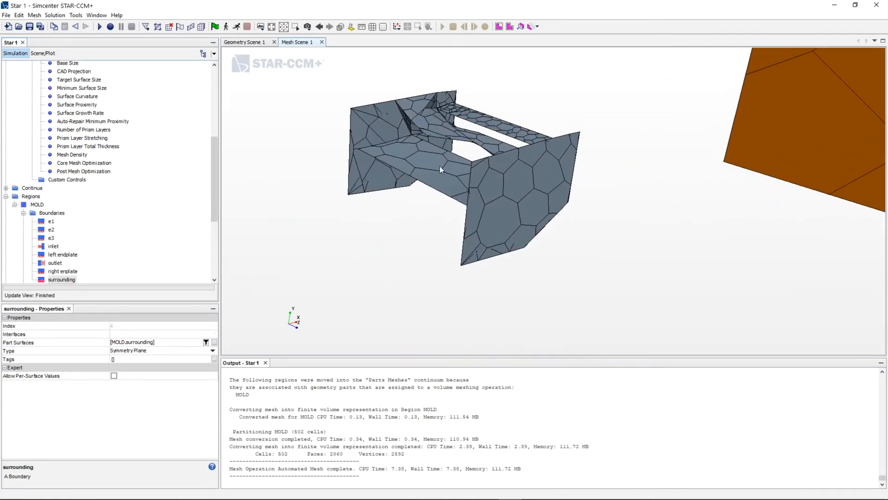
drag(439, 166, 570, 187)
click(592, 181)
scroll(604, 171, up, 2)
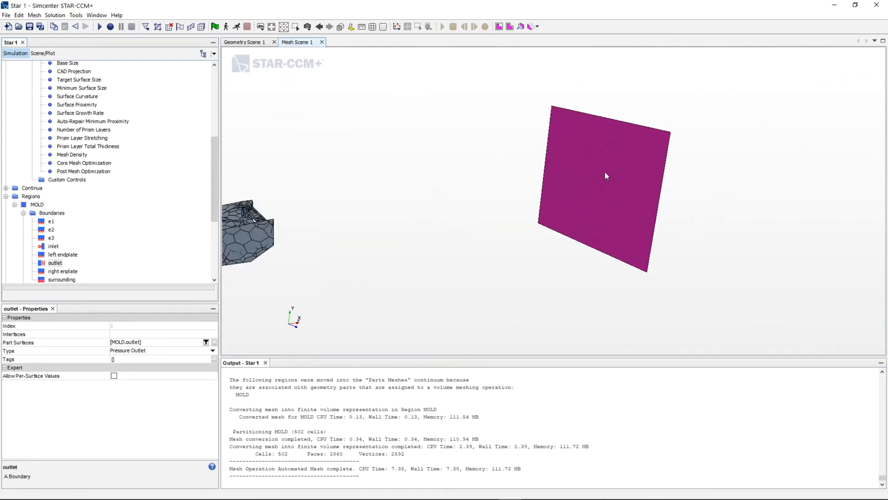
scroll(605, 168, up, 2)
scroll(601, 169, down, 4)
drag(470, 190, 535, 181)
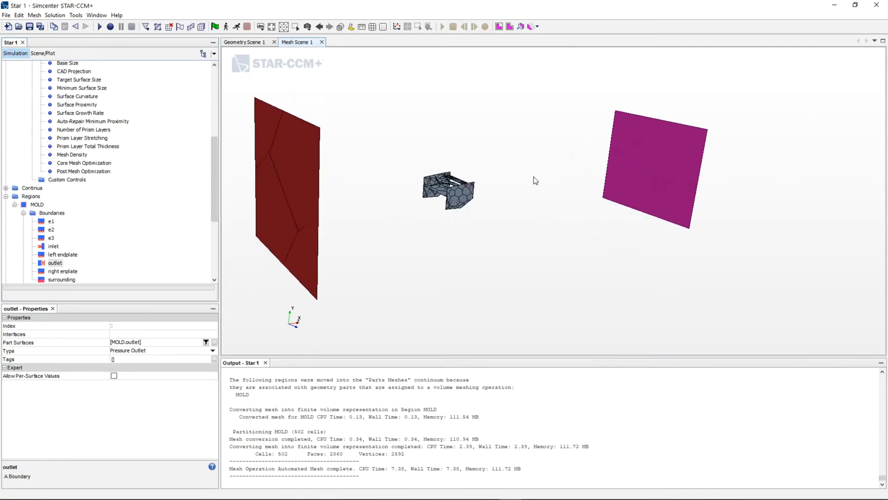
scroll(536, 180, up, 4)
scroll(517, 182, down, 2)
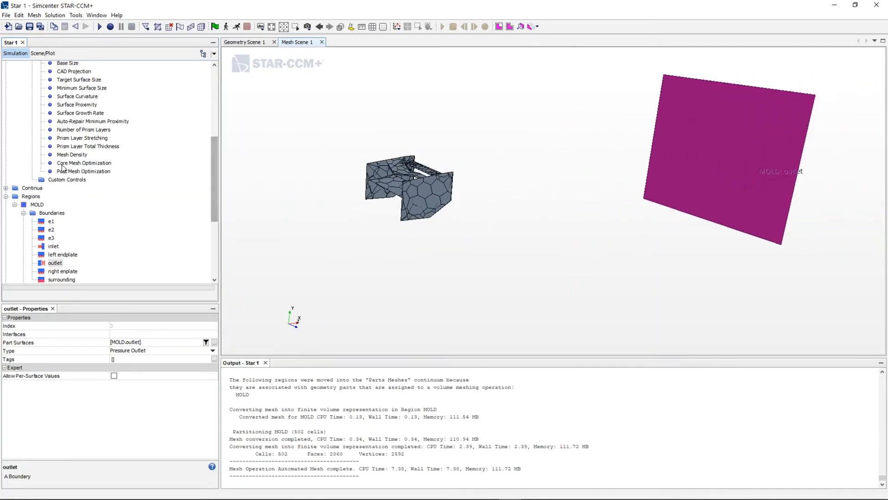
Step: Set the base size in the automated mesh default controls to 0.25 m
scroll(62, 168, up, 6)
scroll(70, 180, down, 3)
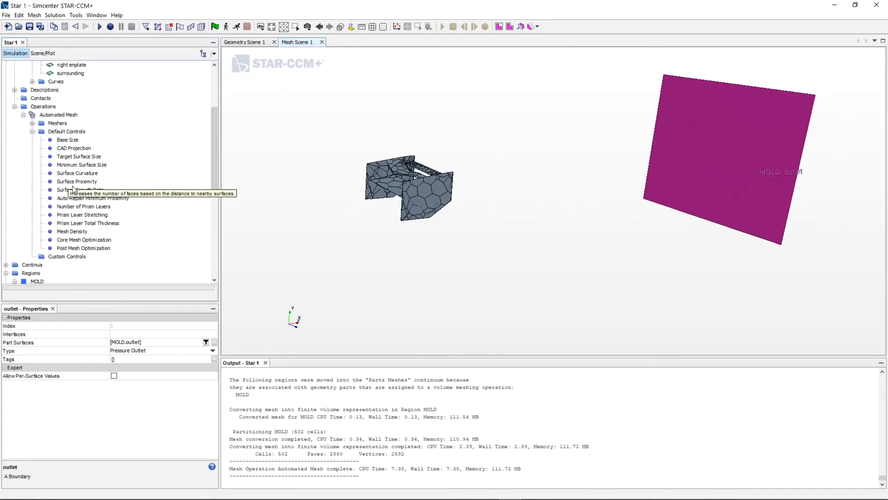
click(69, 140)
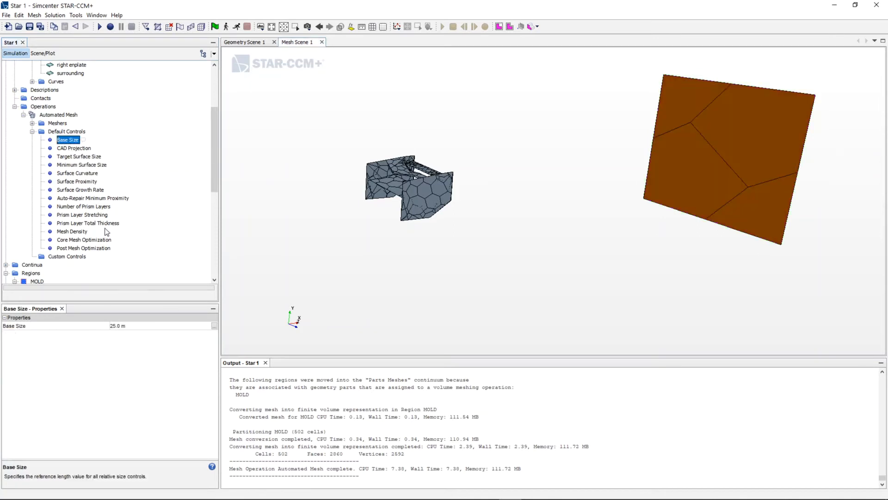
double_click(144, 325)
key(ctrl+a)
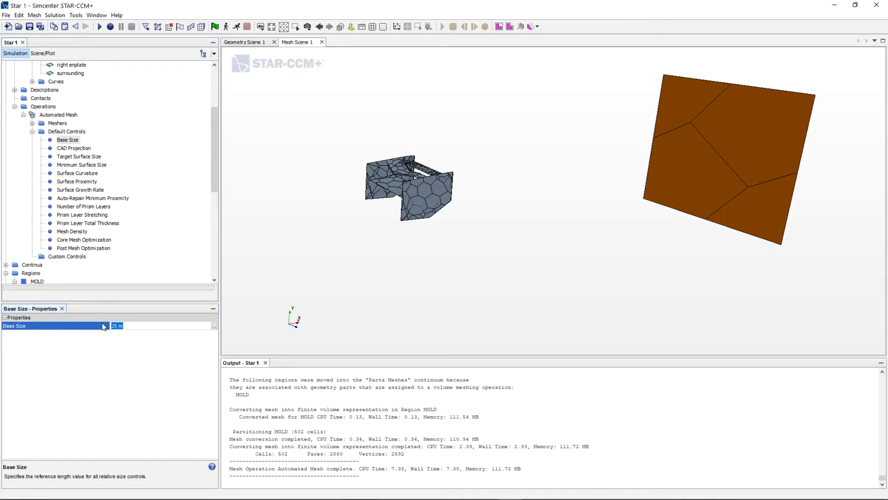
text(0.25)
key(Return)
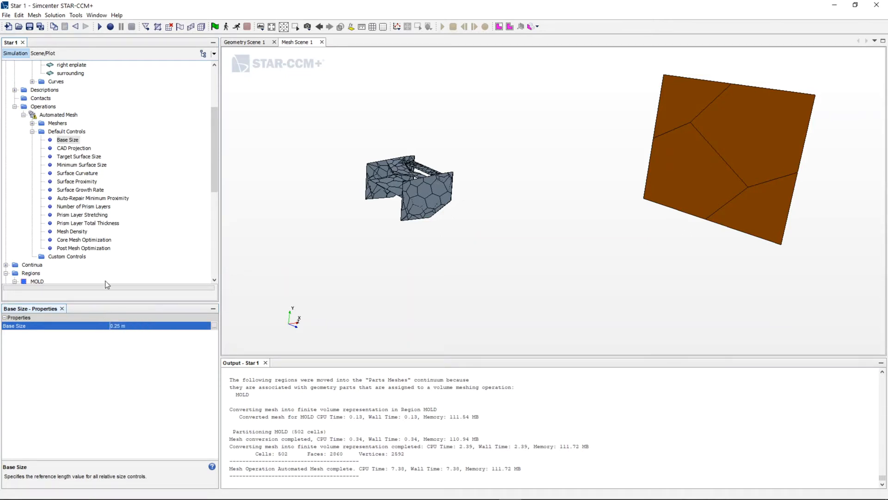
Step: Add a new surface control to the automated mesh operation's custom controls
click(67, 257)
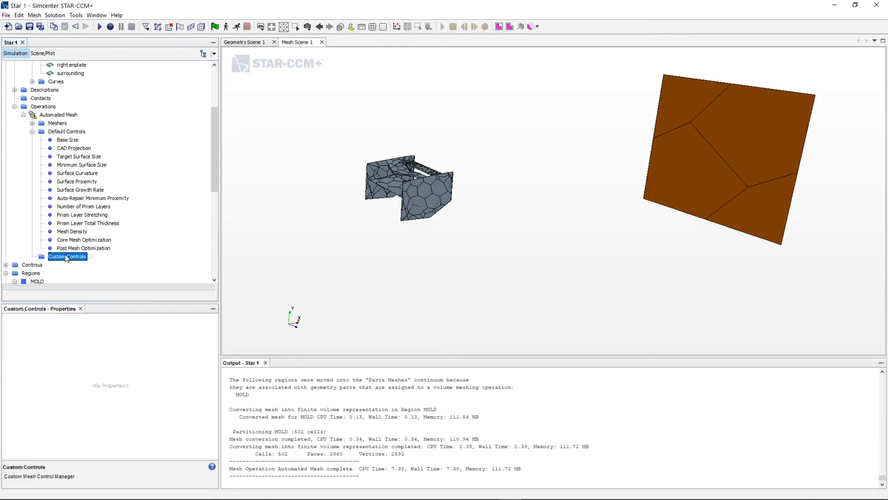
right_click(68, 258)
mouse_move(75, 261)
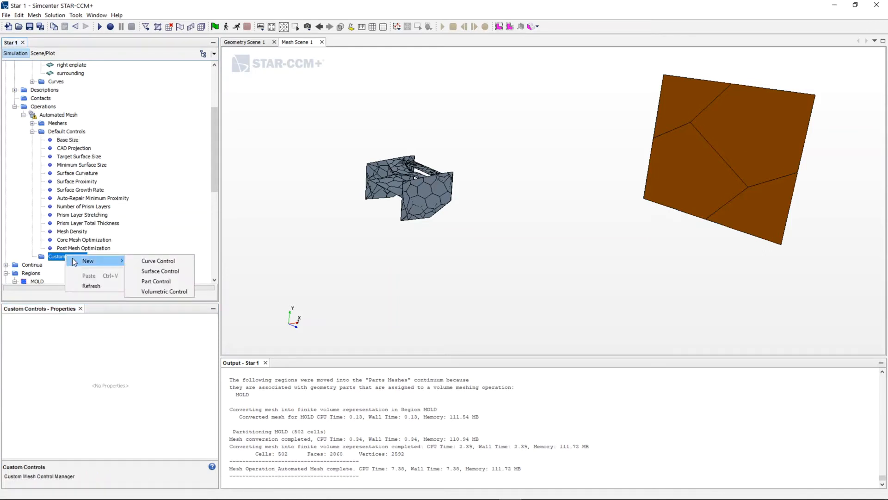
click(151, 272)
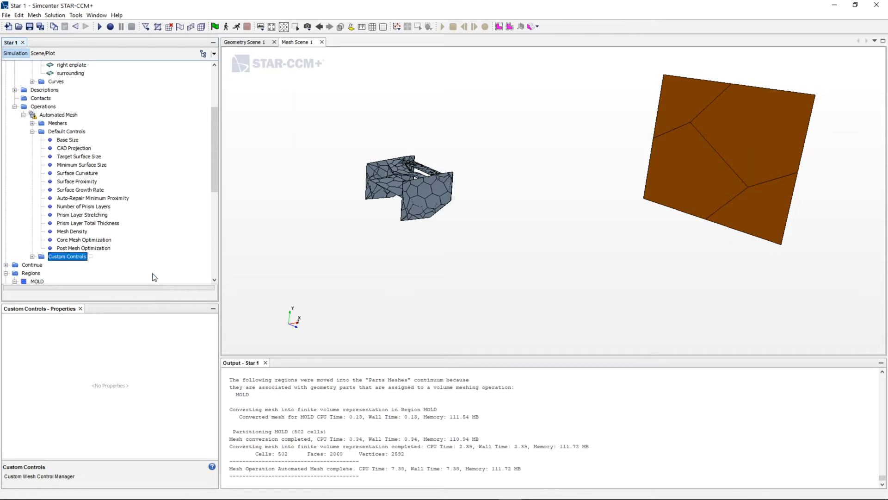
Step: Edit the new surface control and assign e1, e2, e3, left endplate and right enplate as its part surfaces
click(32, 256)
click(40, 264)
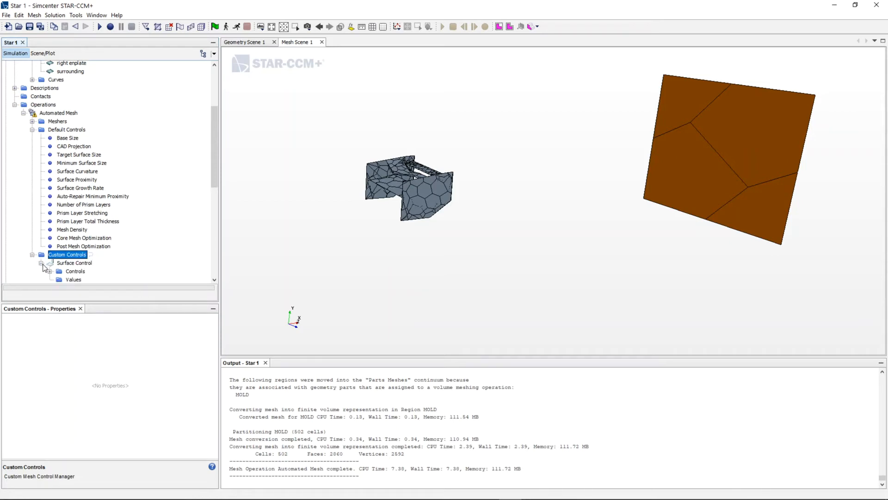
scroll(52, 254, down, 3)
right_click(73, 181)
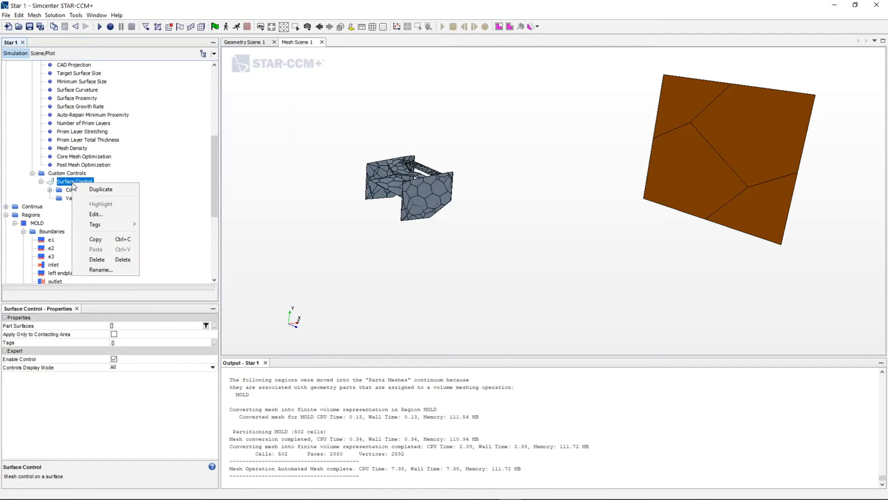
click(98, 215)
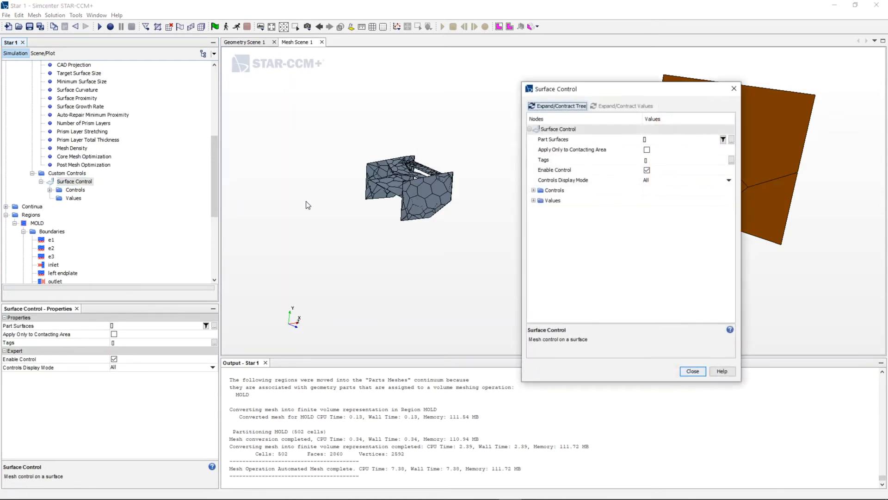
click(731, 139)
click(420, 125)
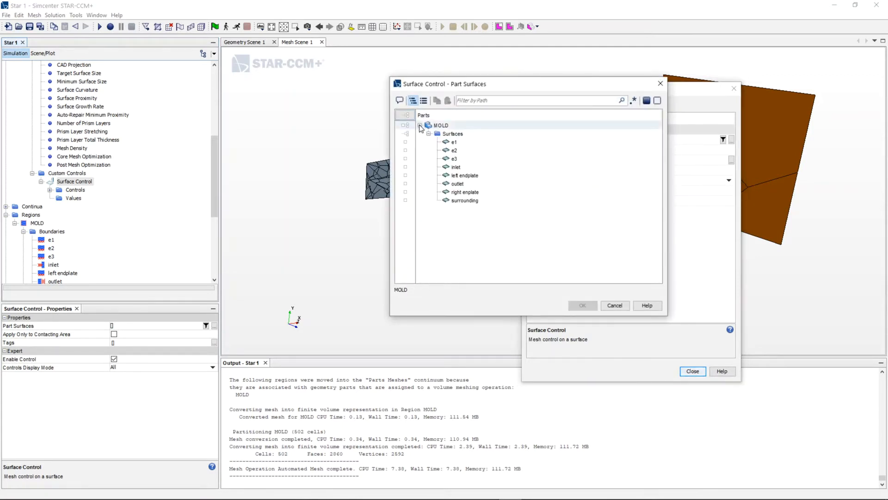
click(458, 142)
click(462, 151)
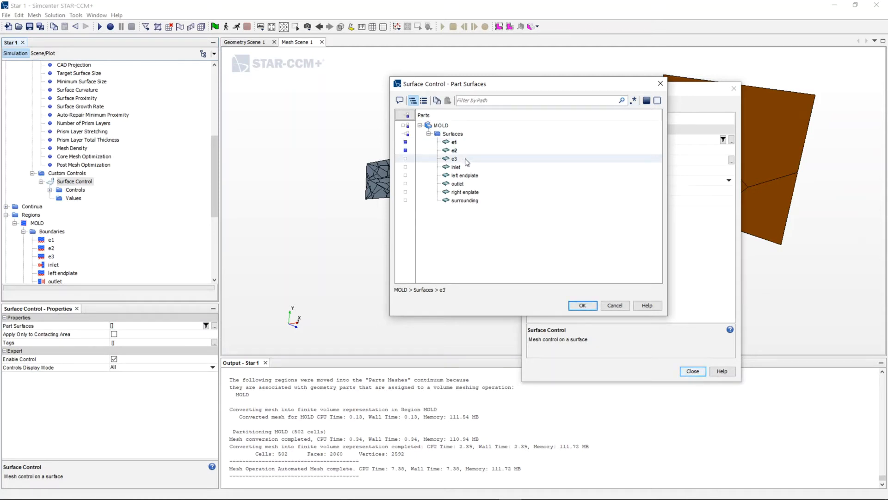
click(467, 161)
click(472, 177)
click(469, 192)
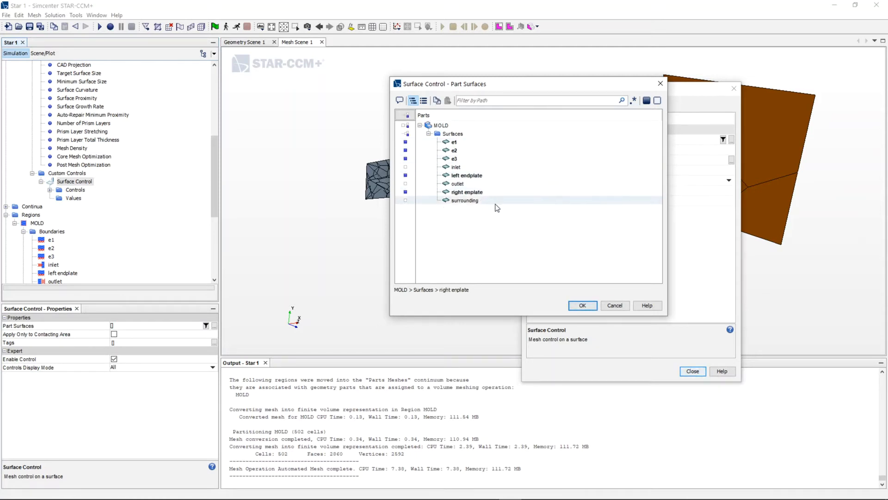
click(582, 306)
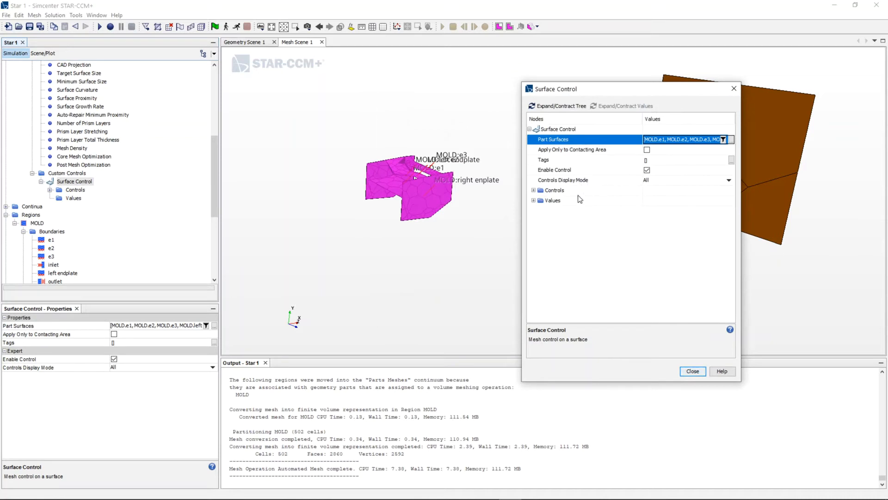
Step: Set the surface control's Target Surface Size and Minimum Surface Size controls to Custom
click(533, 190)
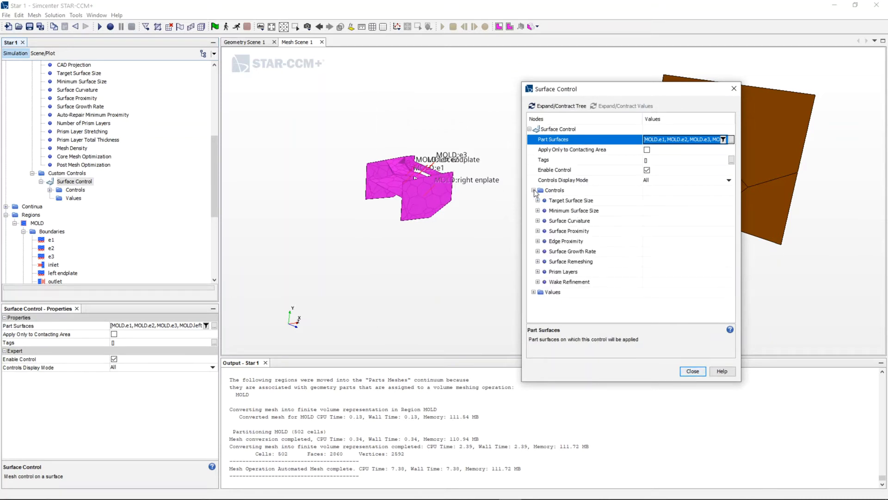
click(547, 203)
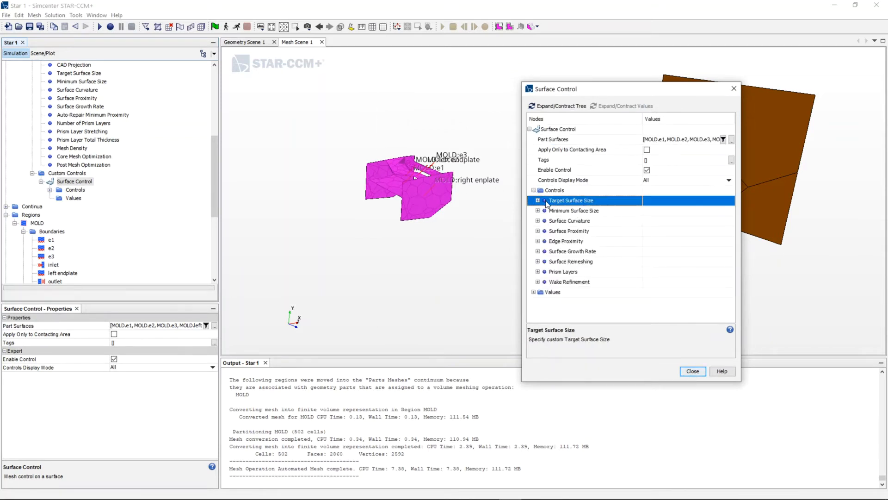
click(538, 201)
click(679, 211)
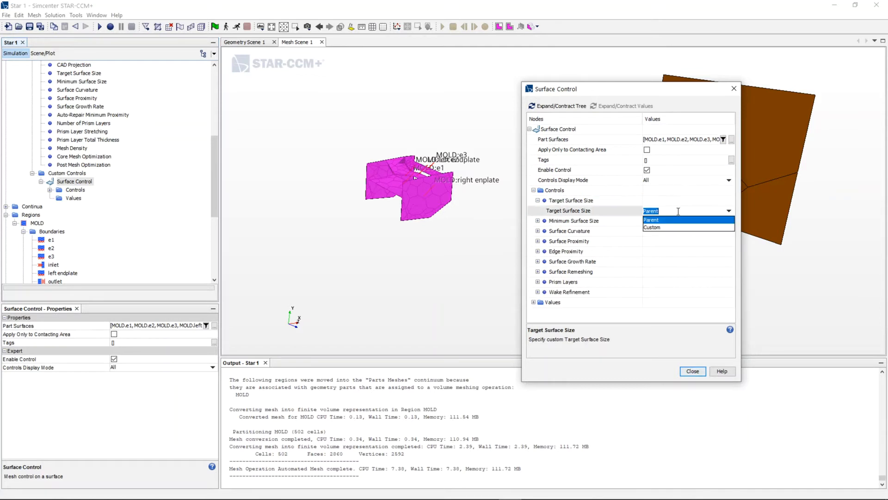
click(654, 228)
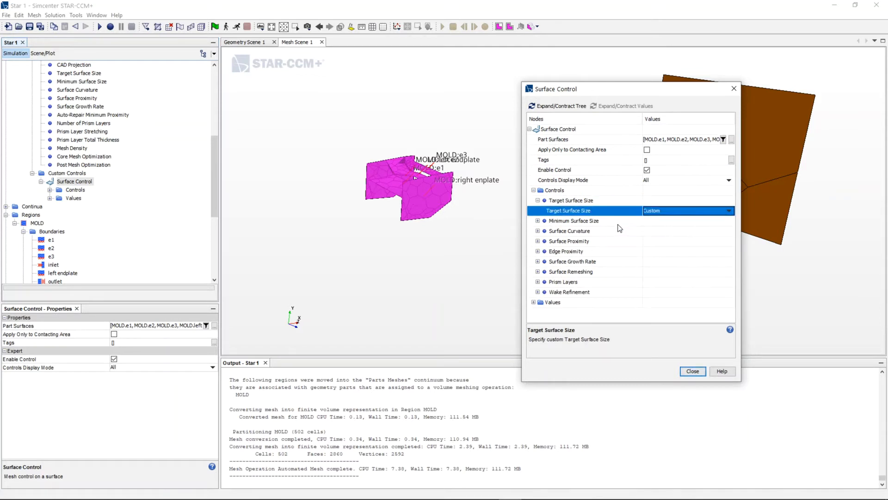
click(537, 220)
click(657, 231)
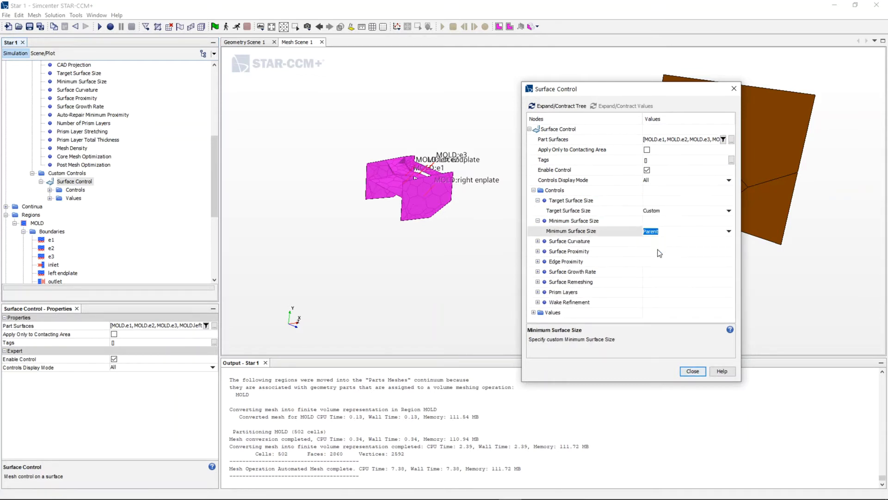
click(659, 250)
Step: Set the surface control's Prism Layers to Custom and enable Customize Number of Layers
click(538, 292)
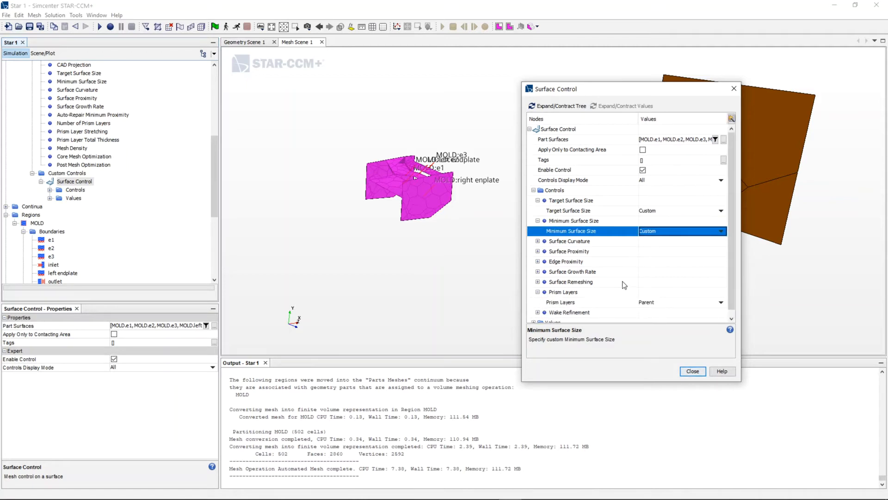
click(660, 296)
click(648, 313)
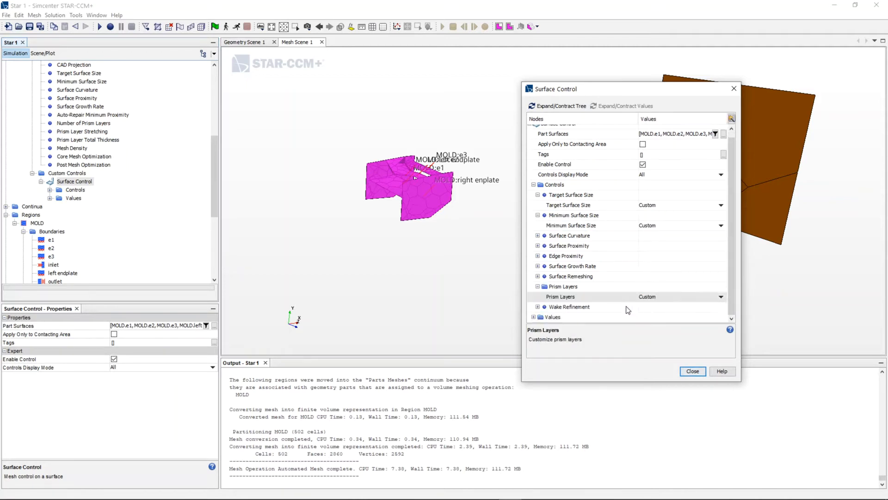
click(543, 297)
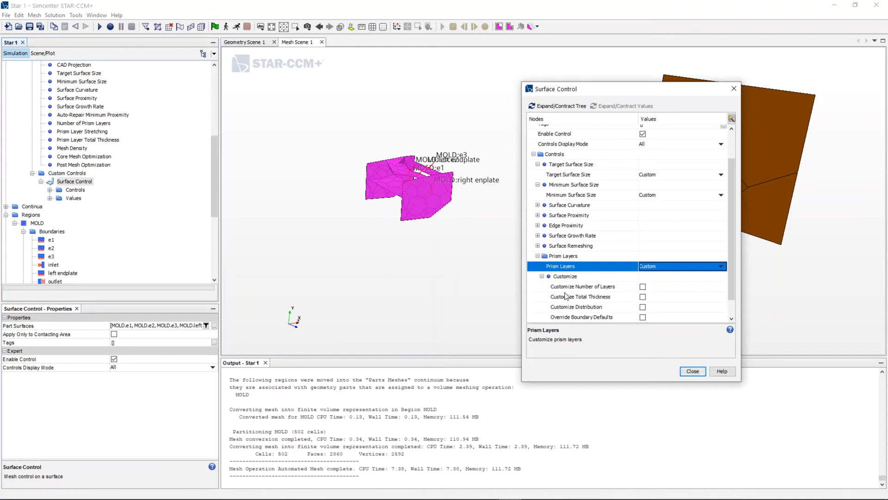
scroll(584, 289, down, 1)
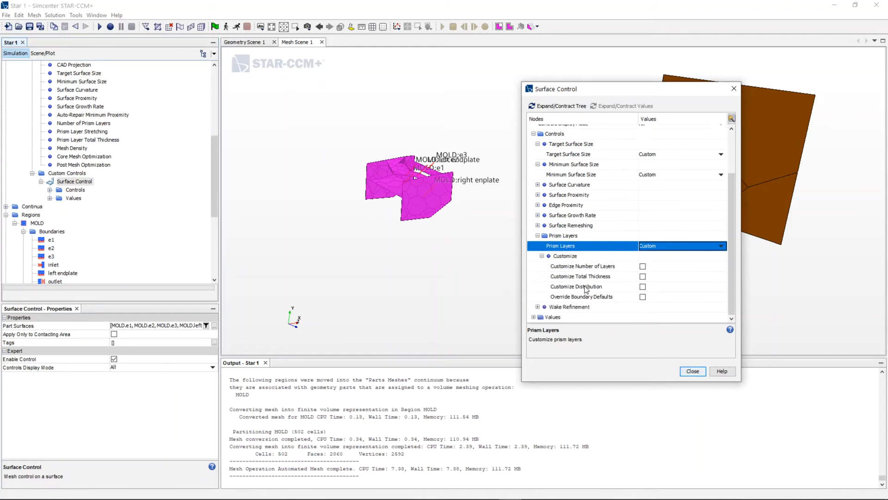
click(643, 267)
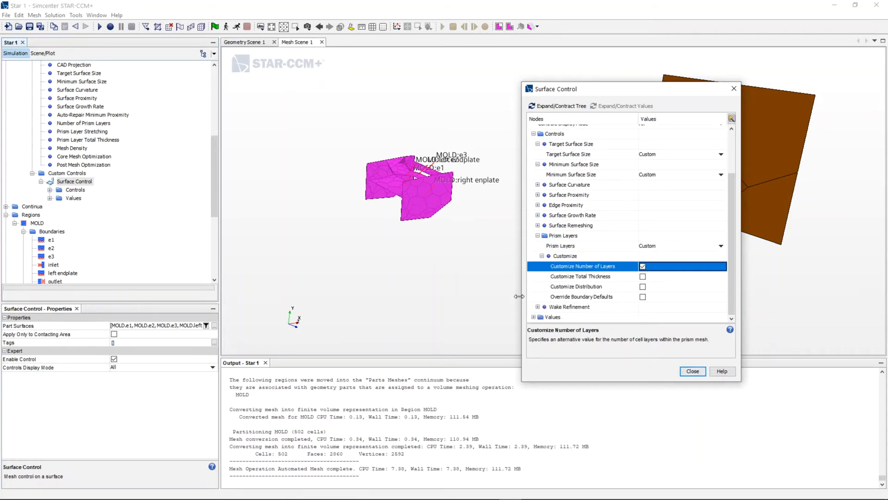
Step: In the surface control's values, set the target surface size type to Absolute with a size of 10 cm
click(533, 134)
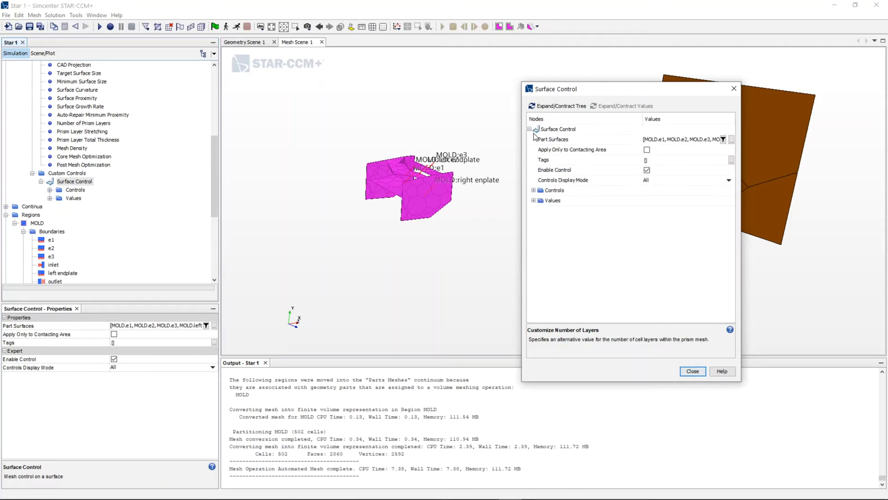
click(533, 200)
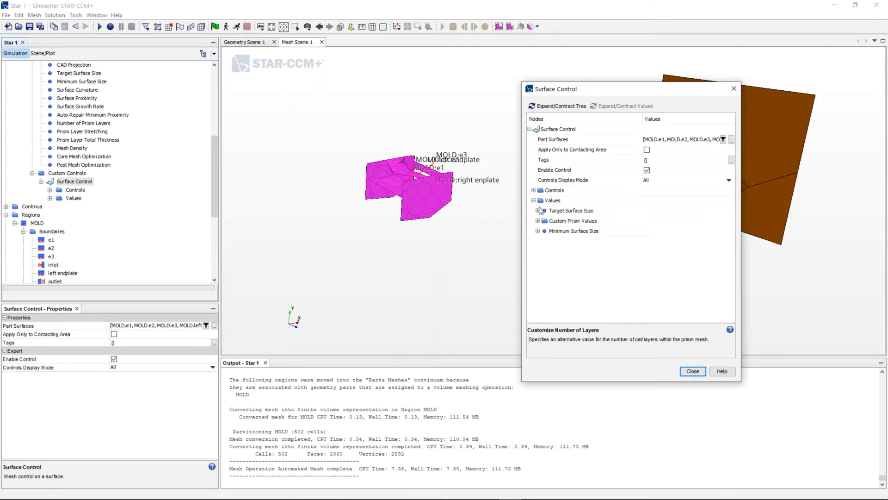
click(537, 211)
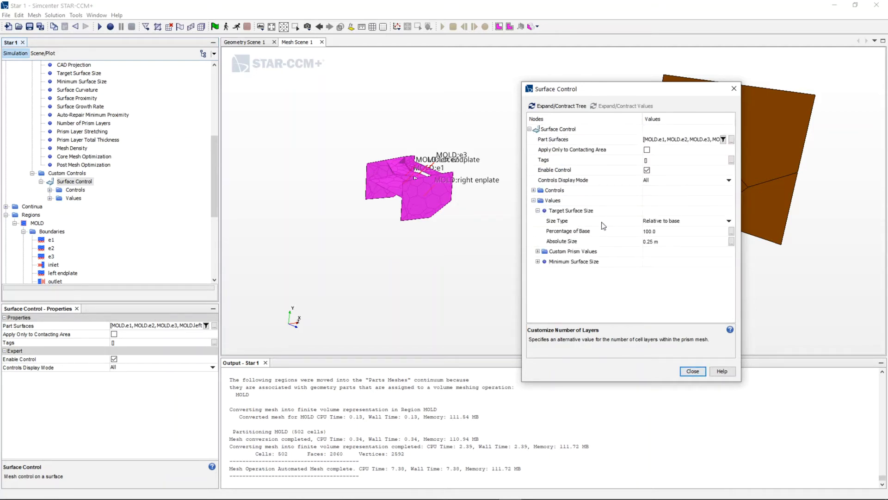
click(680, 221)
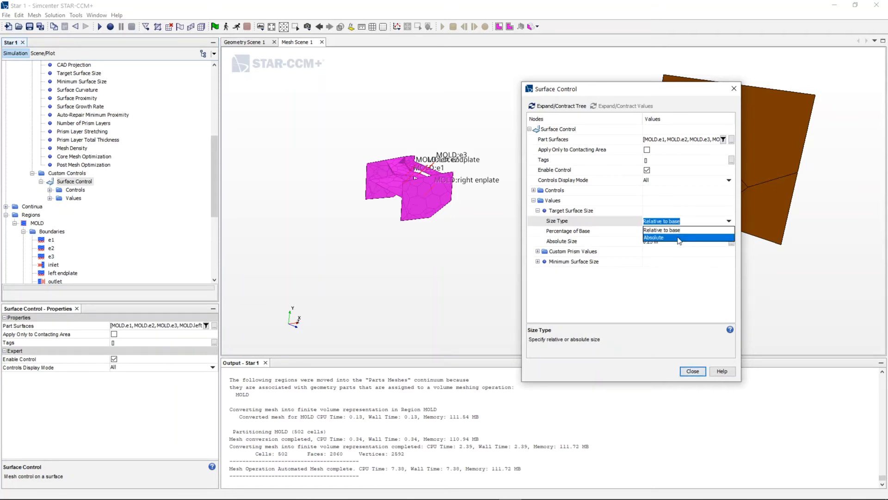
click(678, 237)
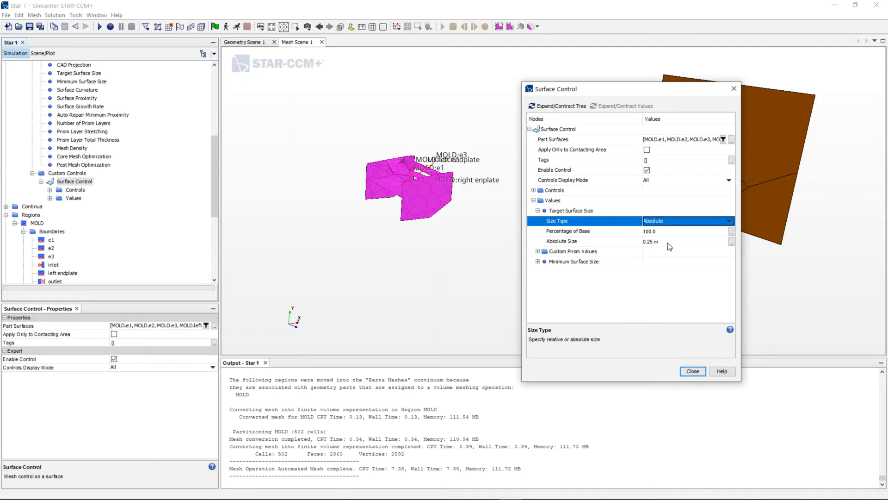
click(647, 239)
drag(660, 241, 638, 244)
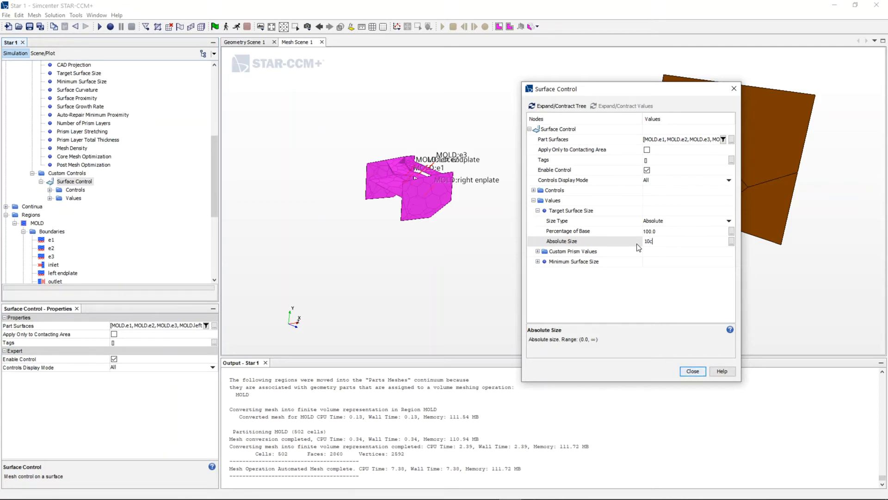
key(Return)
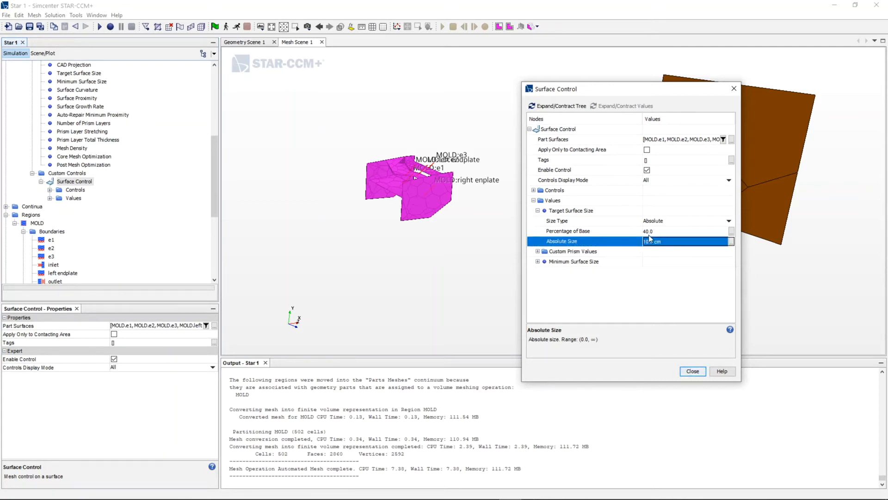
Step: Change the surface control's absolute target surface size to 7.5 cm
click(667, 241)
click(663, 233)
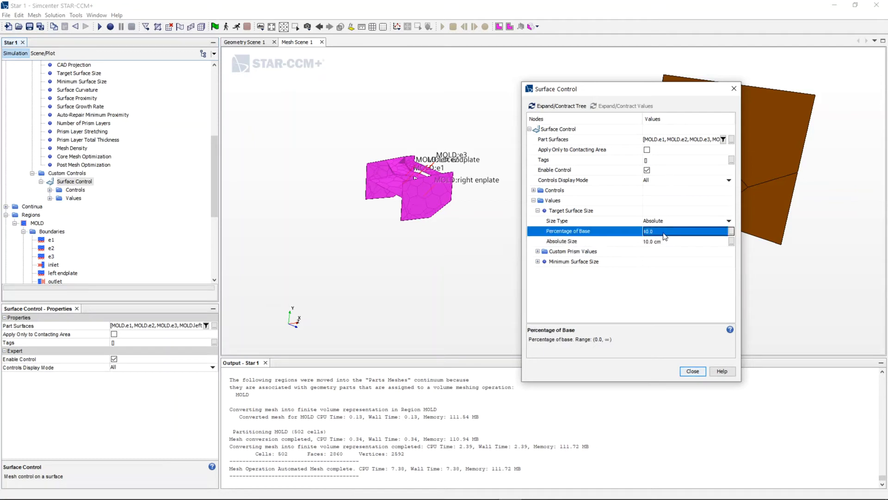
click(664, 240)
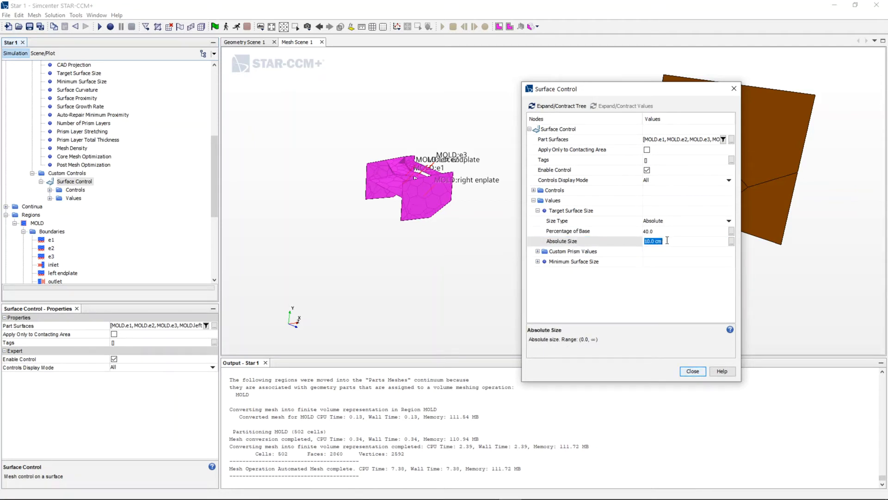
text(7.5)
Step: Set the surface control's minimum surface size type to Absolute with a size of 2.5 cm
click(539, 261)
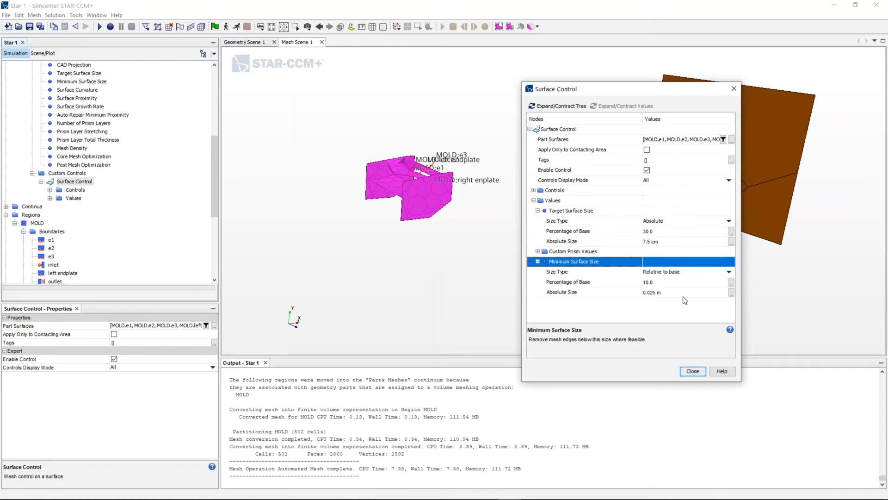
click(669, 282)
click(688, 272)
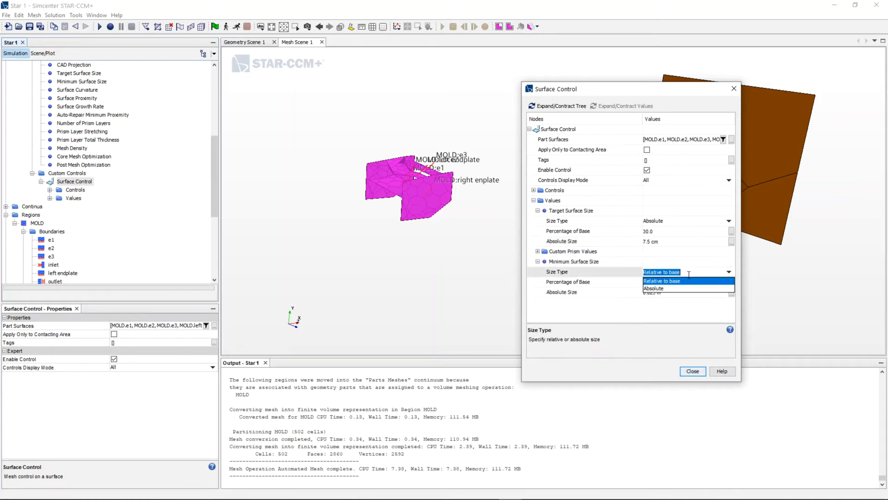
click(682, 290)
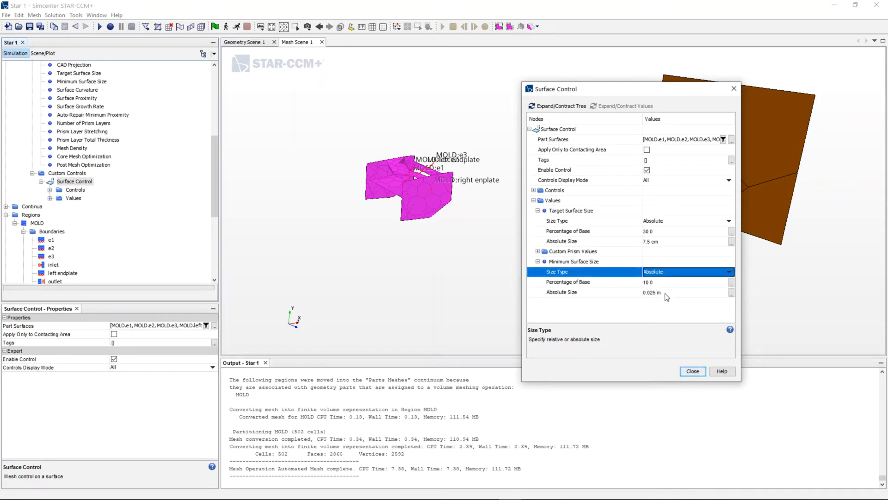
click(666, 293)
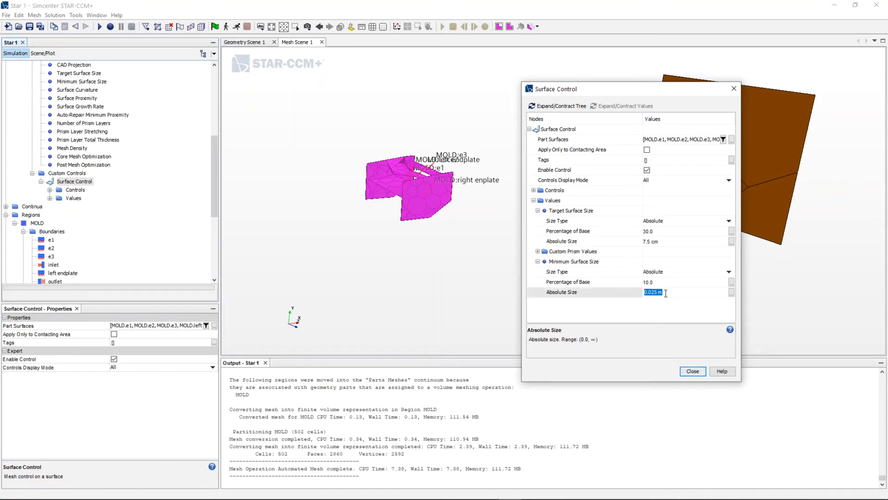
text(2.5cm)
key(Return)
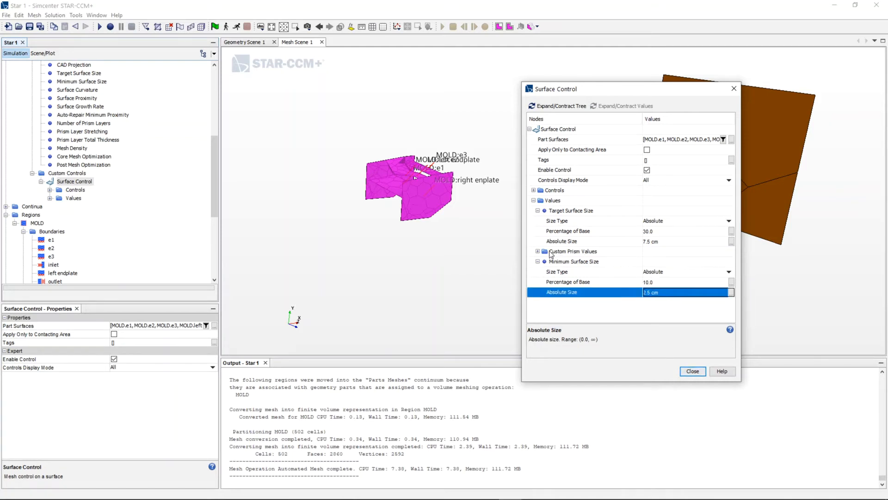
Step: Set the surface control's number of prism layers to 3 and close its settings
click(538, 251)
click(542, 262)
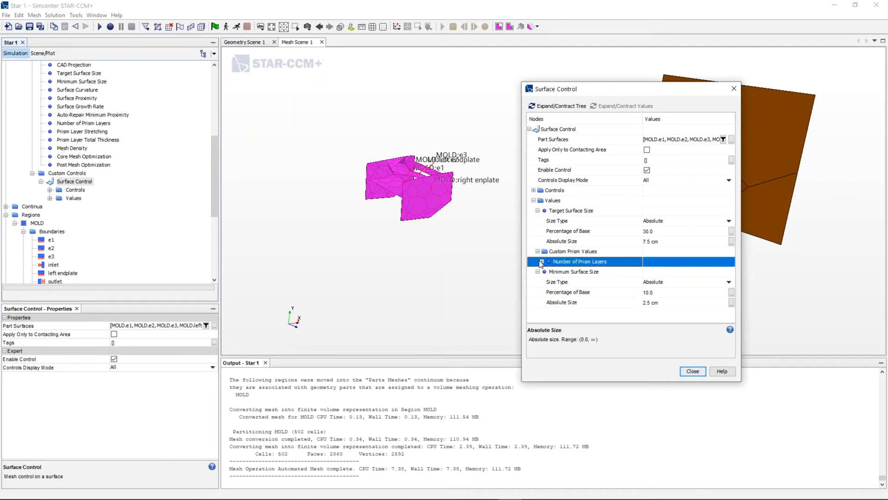
click(650, 272)
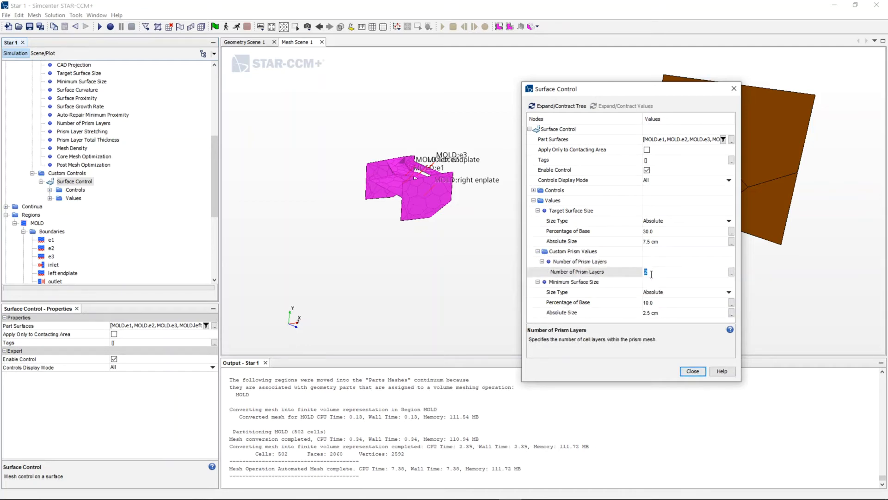
text(3)
click(698, 371)
Step: Execute the Automated Mesh operation to regenerate the mesh with the new surface control
scroll(311, 150, down, 2)
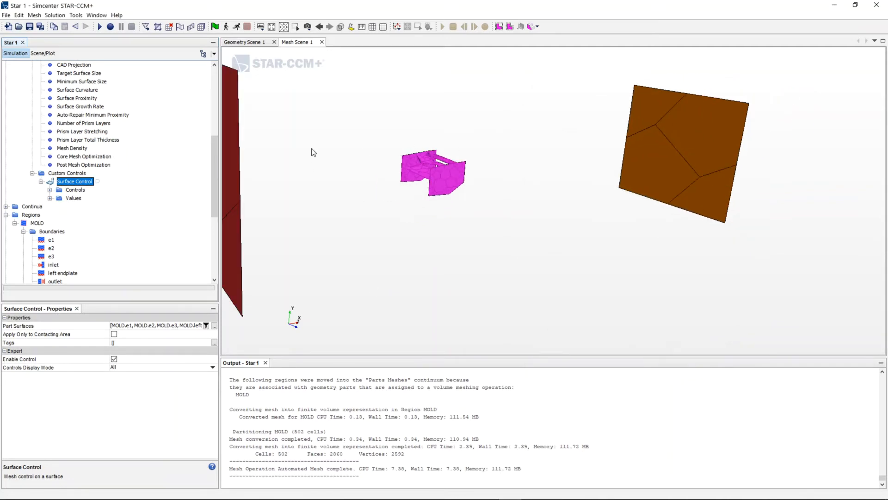
scroll(123, 151, up, 7)
right_click(57, 197)
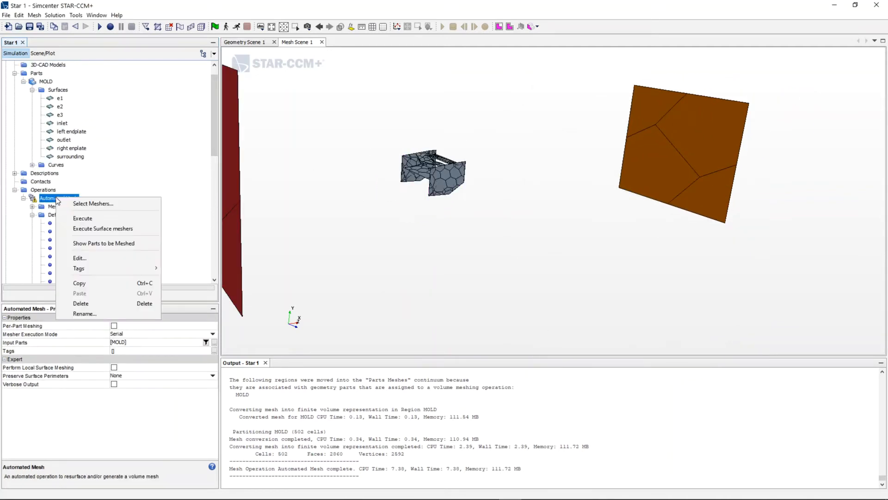
click(84, 219)
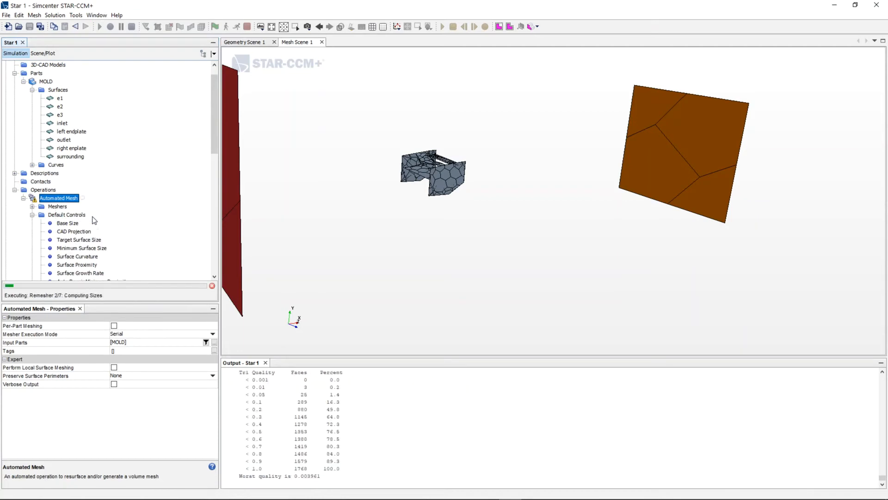
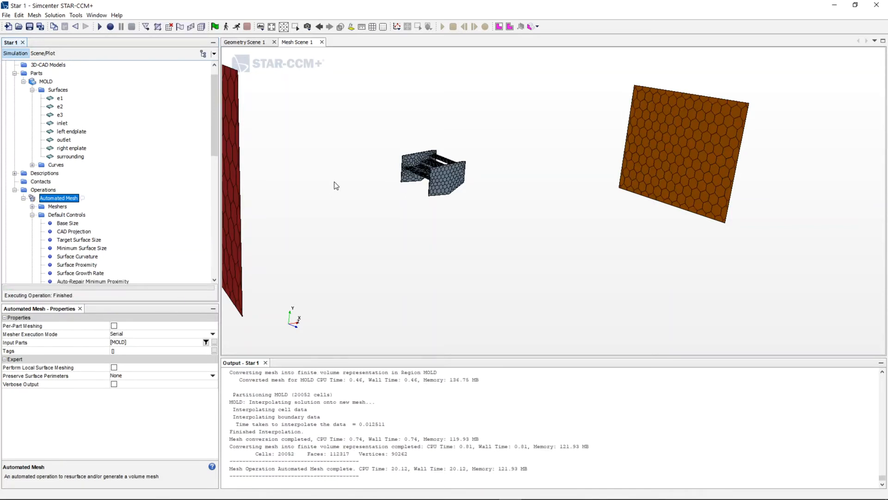
Step: Examine the regenerated mesh on the outlet, the wing elements' leading edges and the endplates from several views
drag(538, 162, 571, 192)
scroll(571, 193, up, 5)
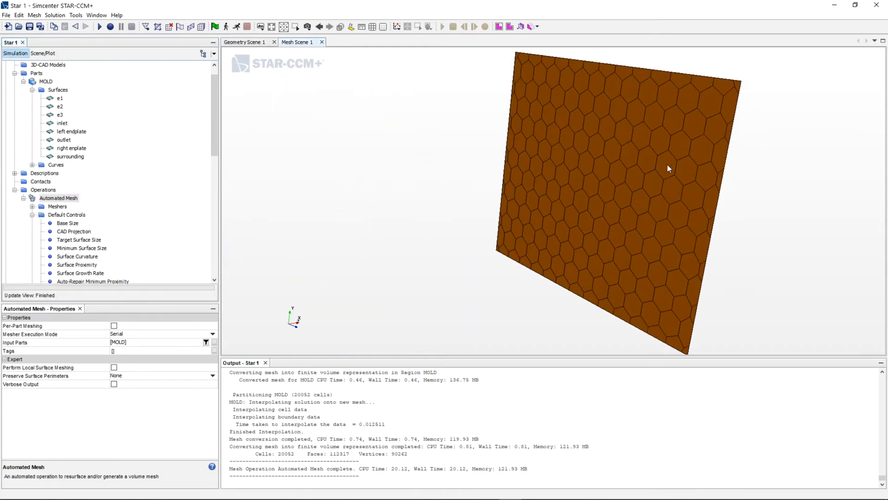
scroll(582, 146, down, 3)
drag(337, 222, 471, 203)
scroll(485, 235, up, 5)
scroll(500, 212, up, 1)
scroll(435, 232, up, 2)
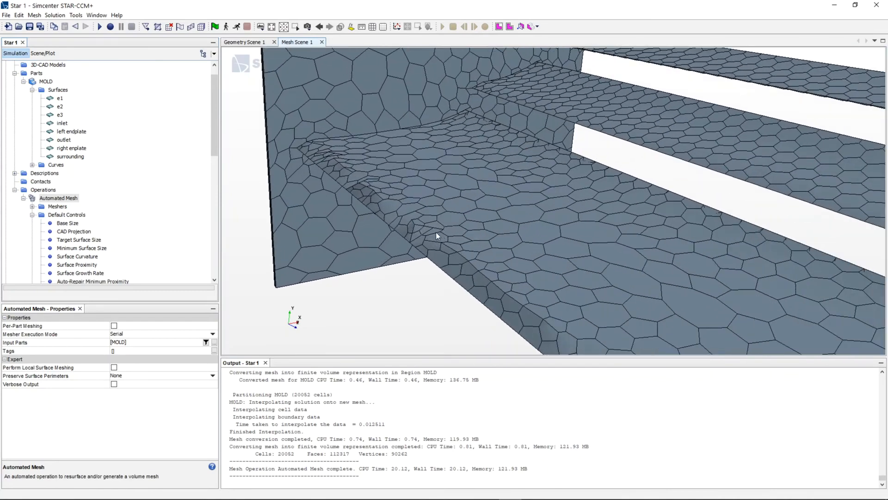
scroll(427, 229, up, 1)
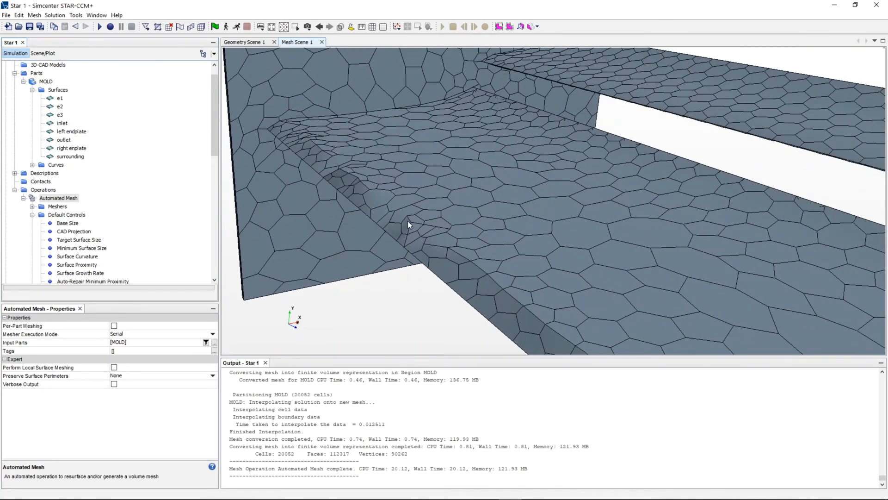
scroll(418, 224, down, 3)
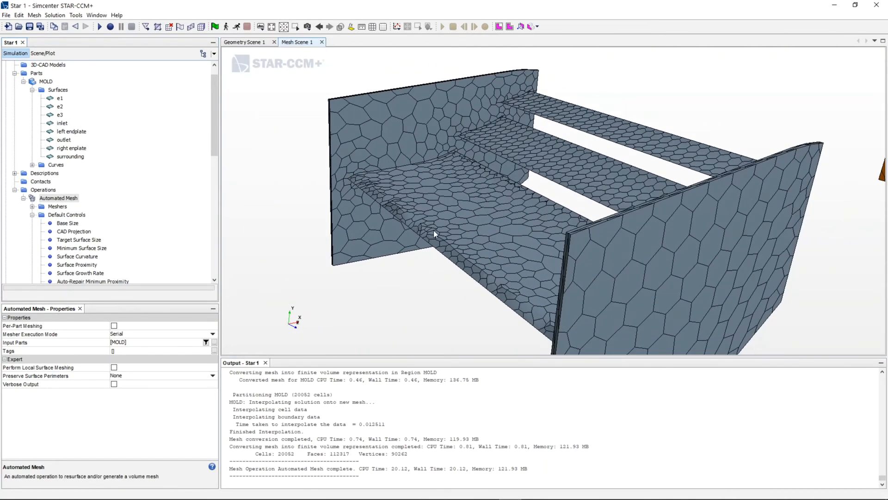
drag(475, 255, 476, 224)
scroll(96, 231, down, 5)
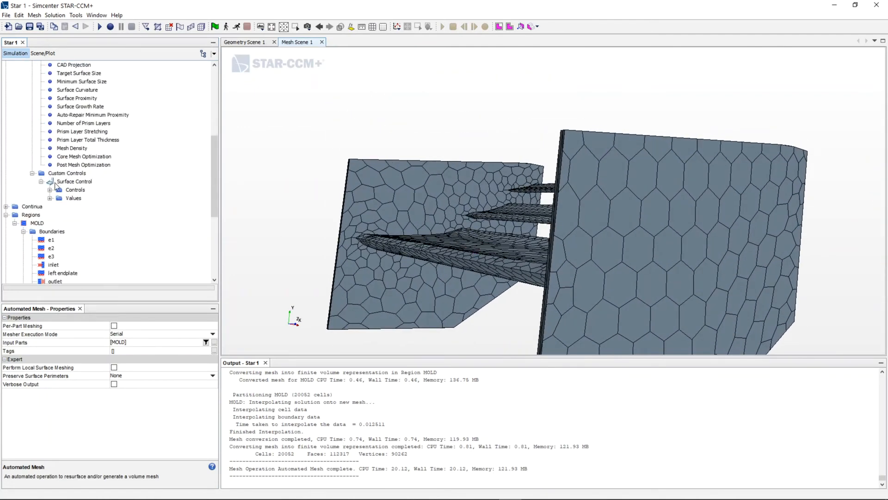
Step: Set the surface control's absolute target surface size to 5 cm
click(50, 198)
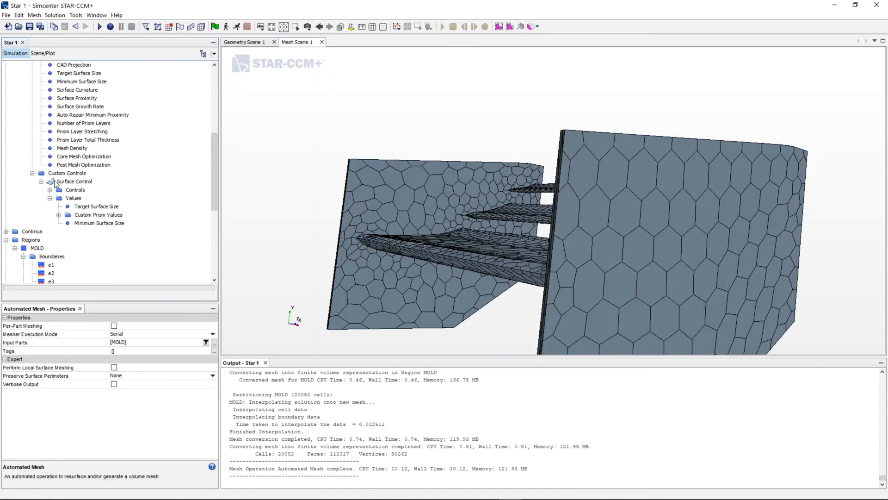
click(86, 207)
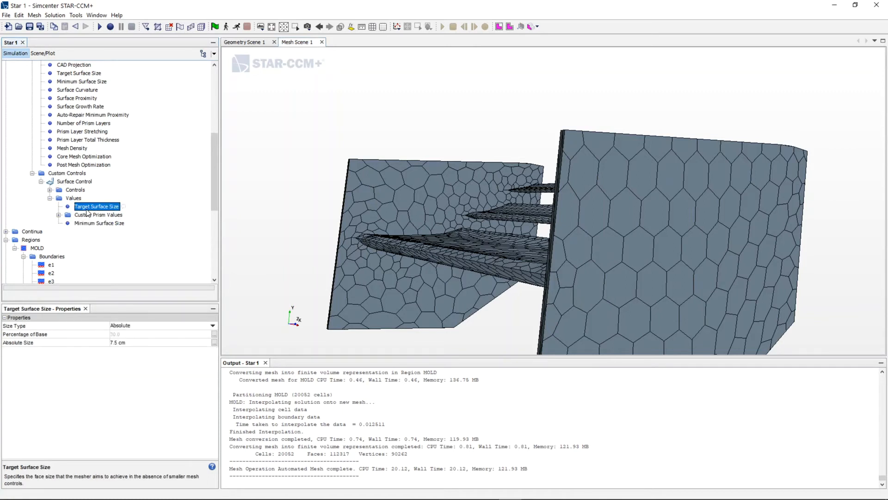
click(128, 343)
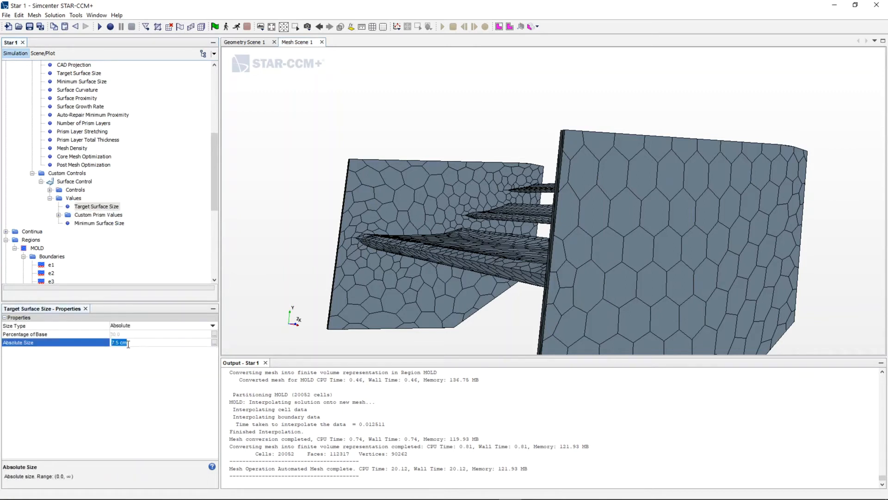
text(5)
key(Return)
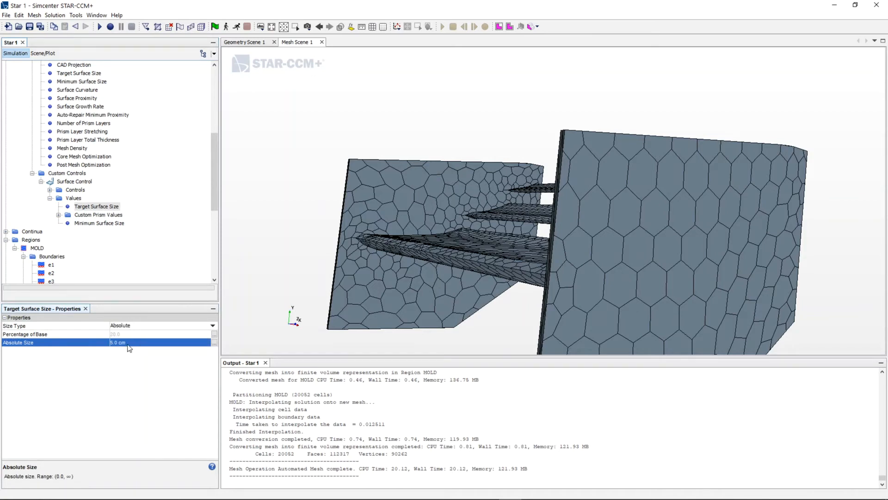
Step: Set the surface control's absolute minimum surface size to 2 cm
click(98, 224)
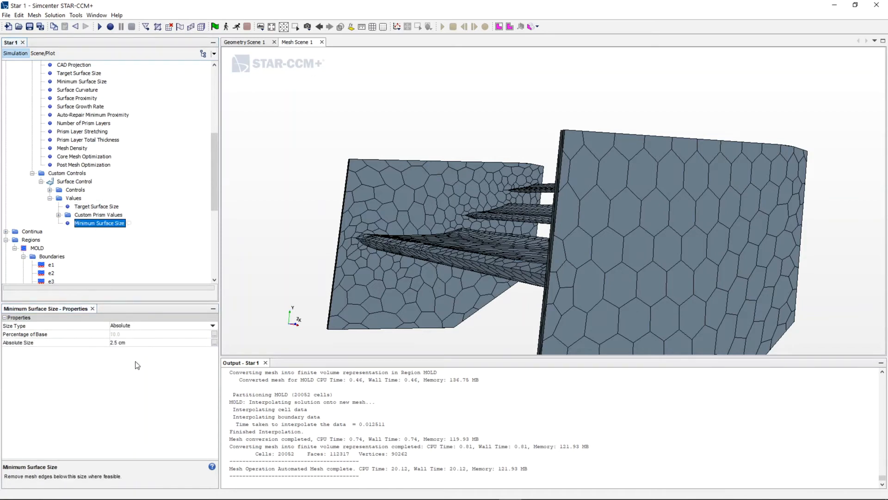
click(134, 344)
text(2)
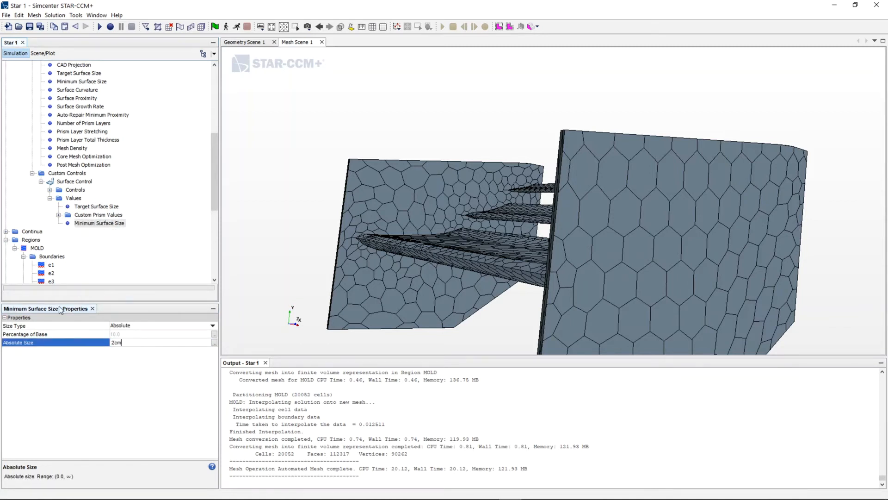
click(139, 266)
Step: Start a new block shape part and move its inlet-side face to about X = -0.75 m, just upstream of the wing
scroll(401, 238, down, 4)
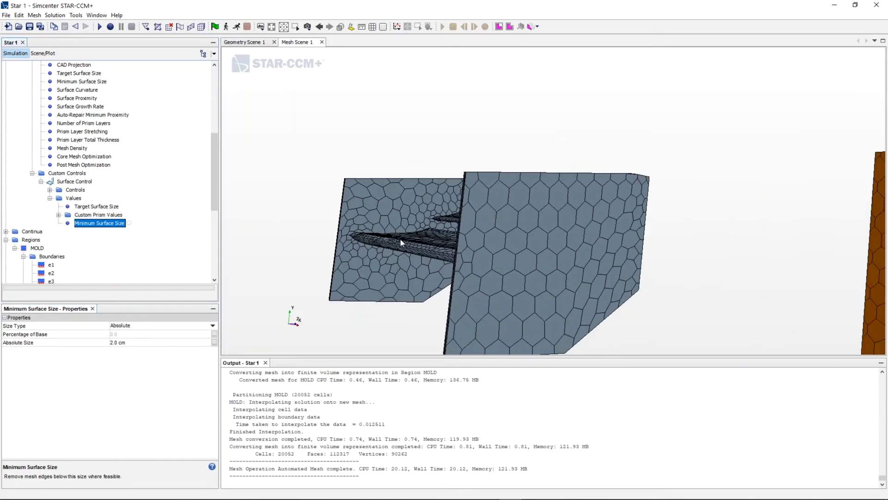
drag(491, 235, 463, 221)
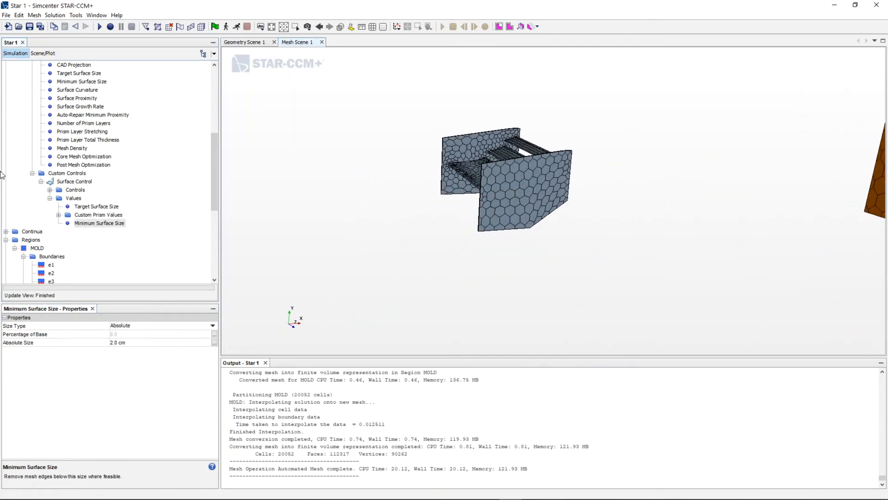
scroll(60, 170, up, 6)
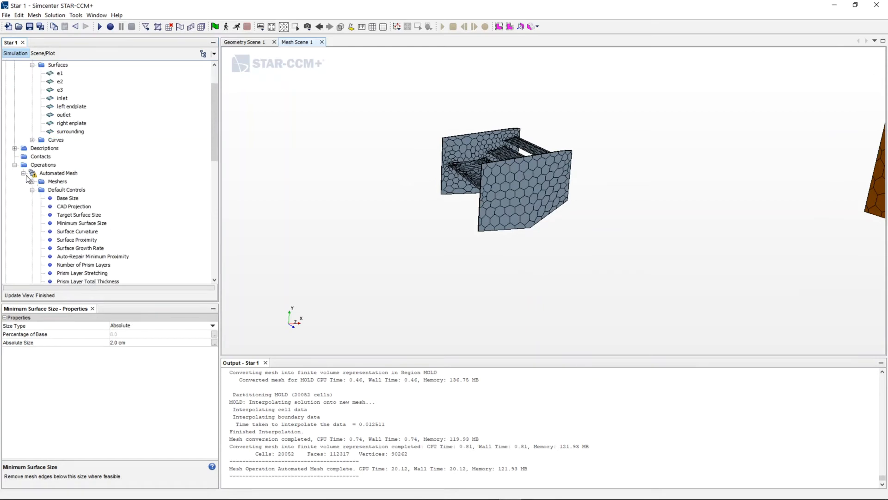
scroll(56, 160, up, 2)
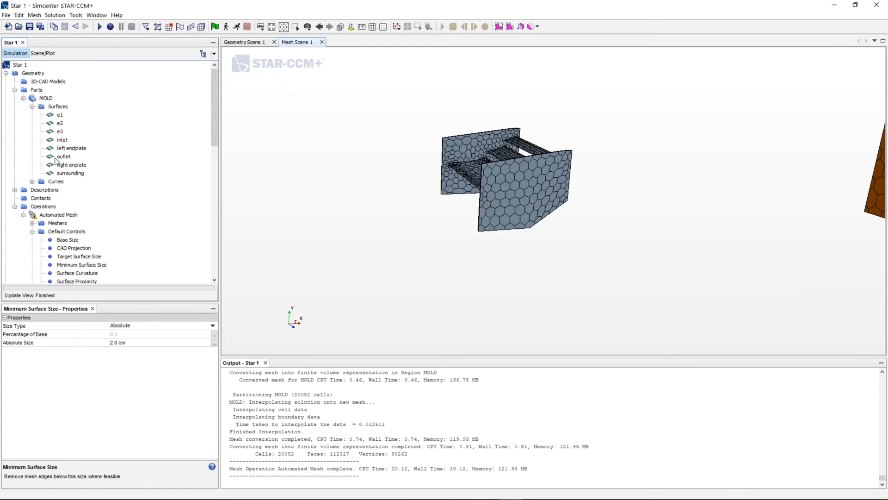
click(36, 90)
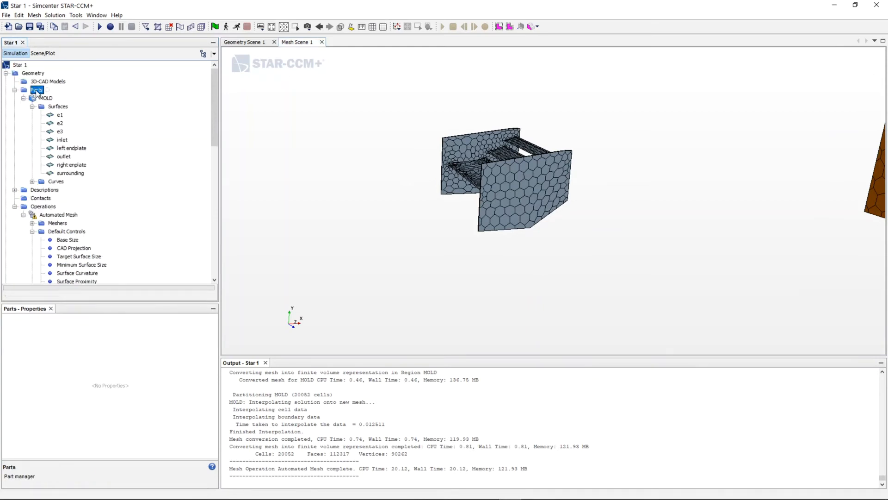
right_click(36, 92)
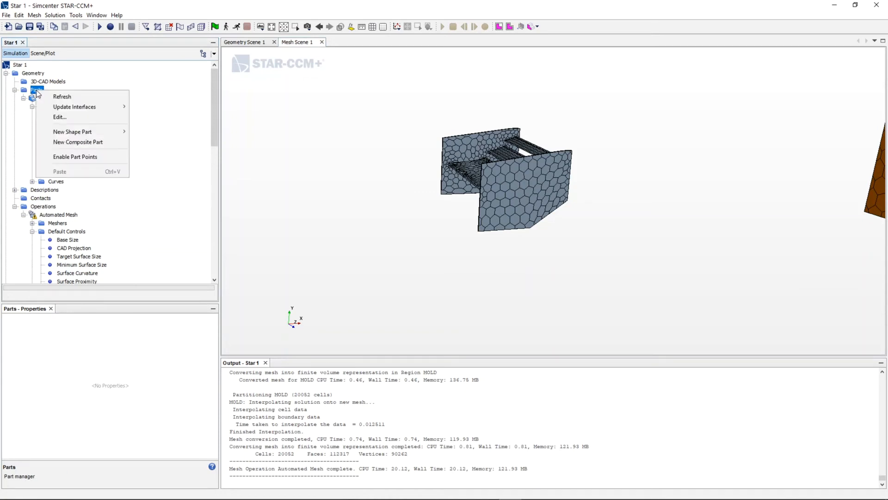
mouse_move(75, 134)
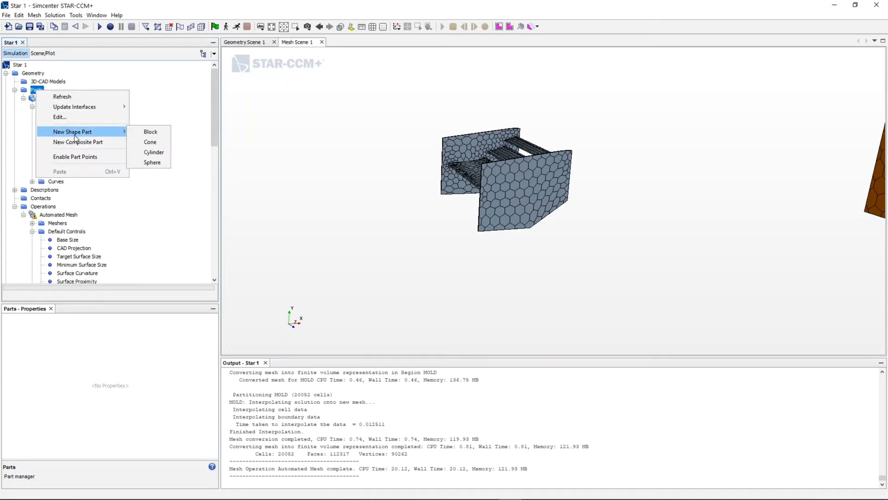
click(140, 132)
scroll(416, 168, down, 5)
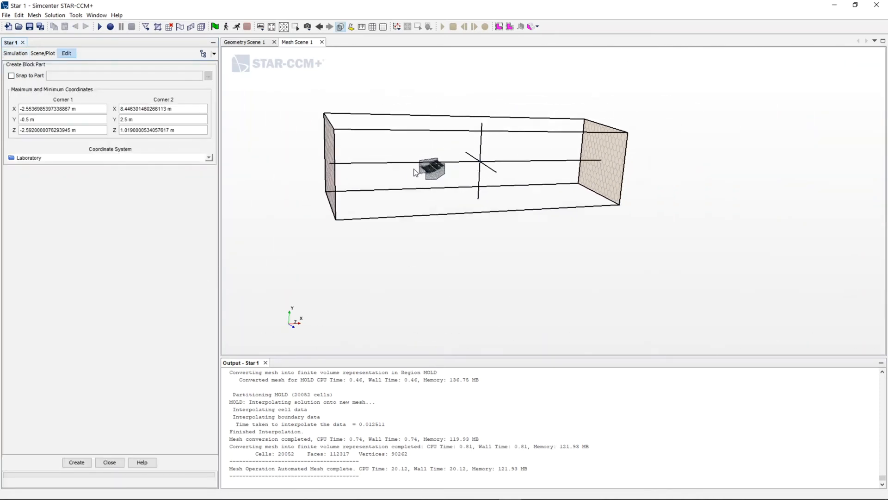
scroll(415, 172, down, 1)
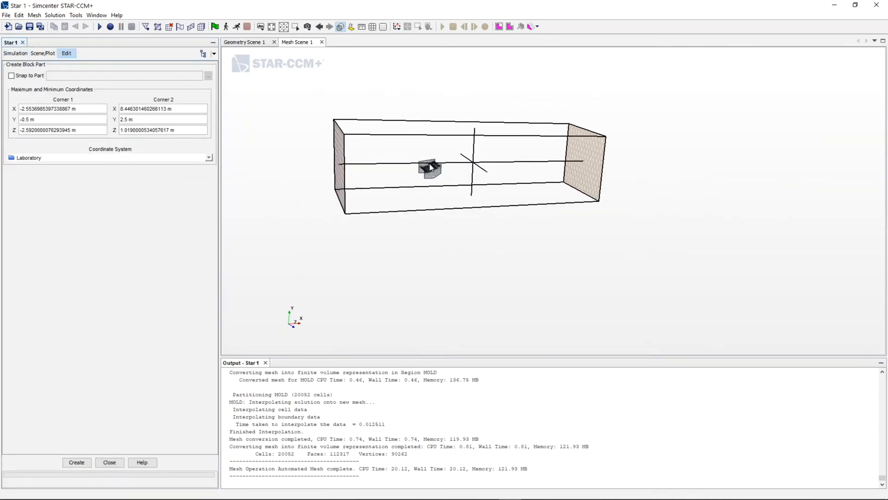
scroll(482, 198, up, 6)
scroll(540, 187, down, 5)
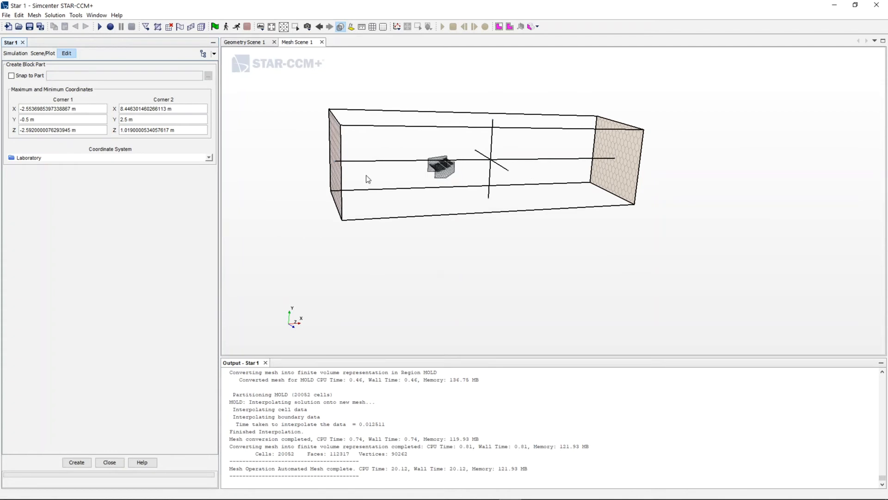
scroll(393, 157, up, 2)
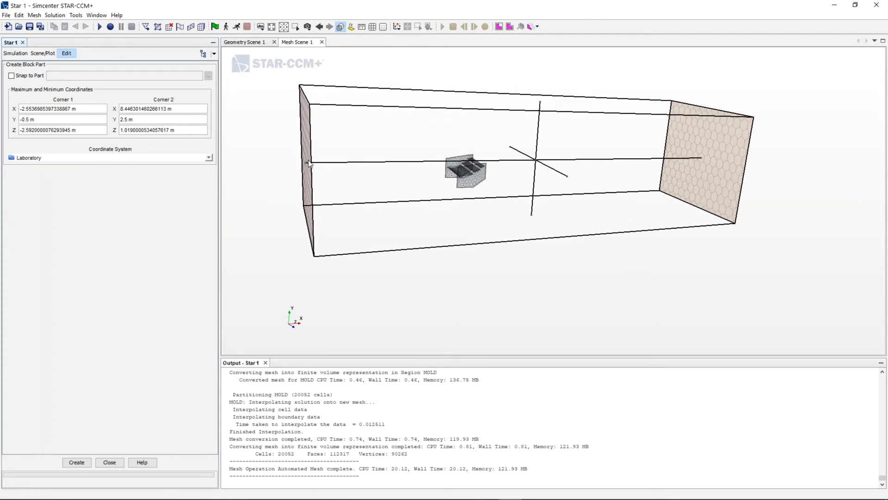
scroll(309, 163, up, 2)
drag(306, 163, 447, 149)
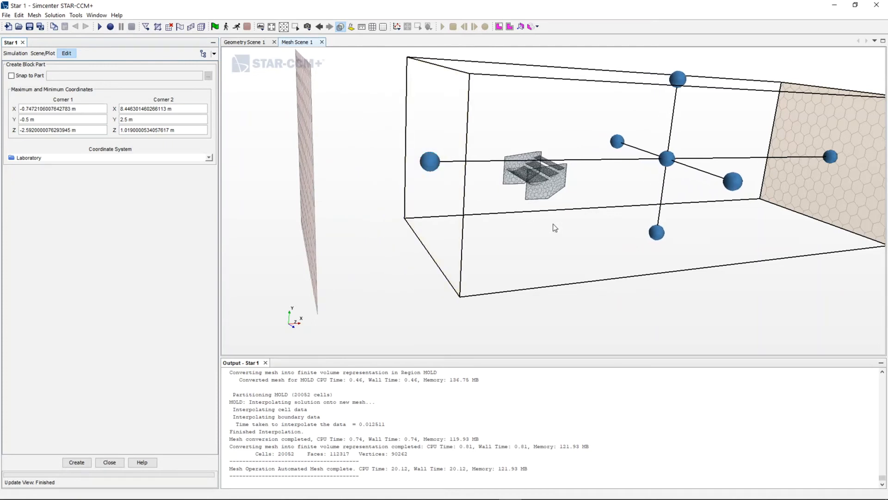
Step: Shrink the block to end at about X = 4.87 m downstream and span about Y = 0.35 m to 1.51 m vertically
drag(836, 154, 671, 179)
drag(594, 231, 616, 154)
drag(615, 88, 606, 135)
Step: Narrow the block to about Z = -1.80 m to 0.17 m around the endplates, create it and highlight it in the scene
drag(481, 203, 532, 179)
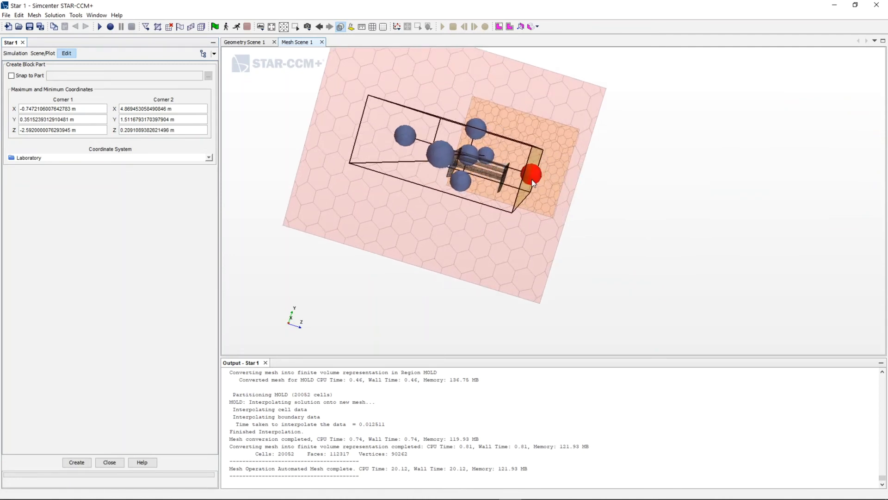
drag(408, 141, 437, 152)
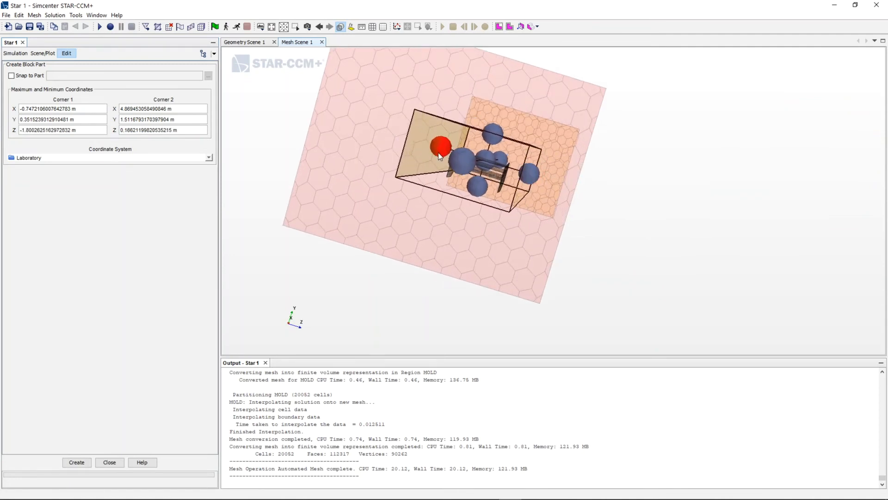
drag(417, 185, 323, 343)
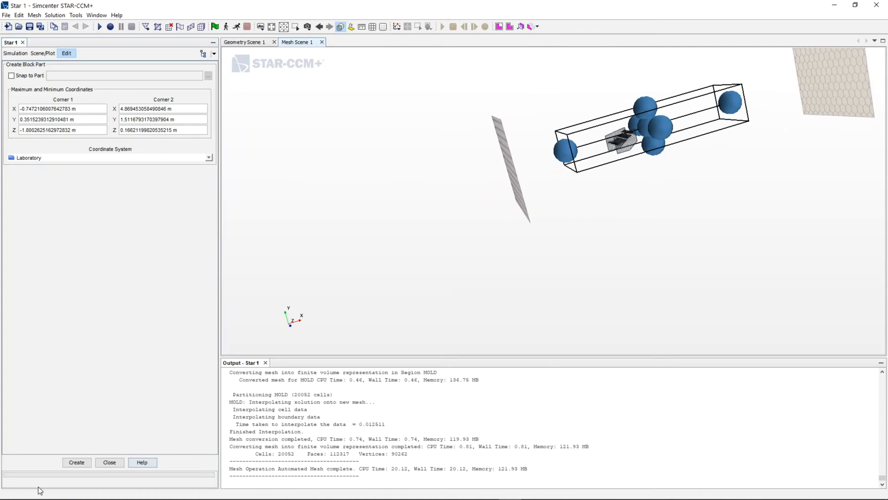
click(76, 462)
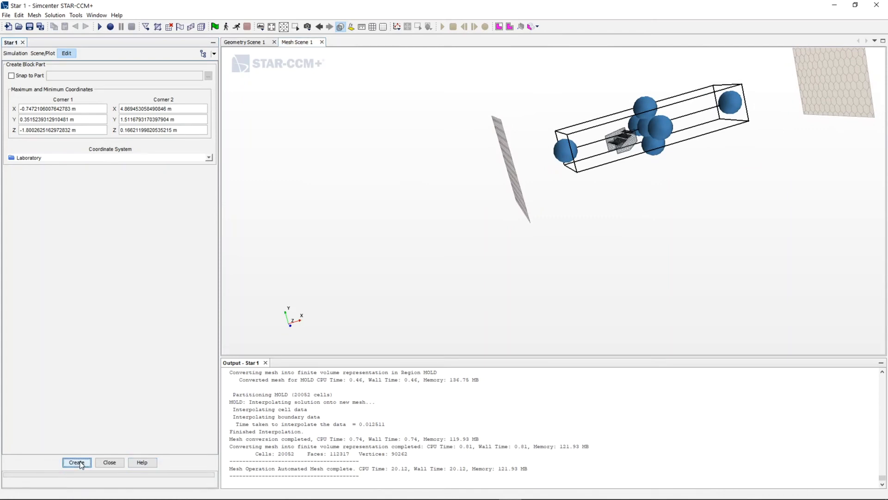
click(110, 462)
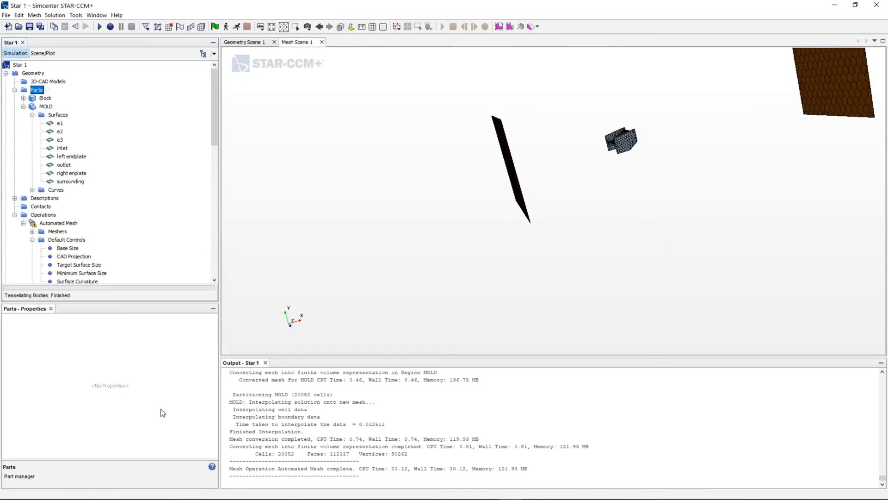
click(45, 98)
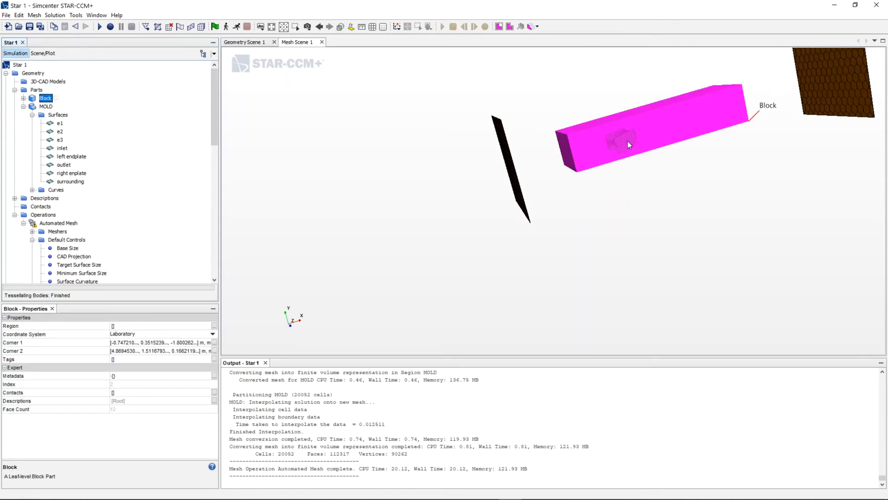
Step: Add a volumetric control to the automated mesh's custom controls
scroll(64, 160, down, 8)
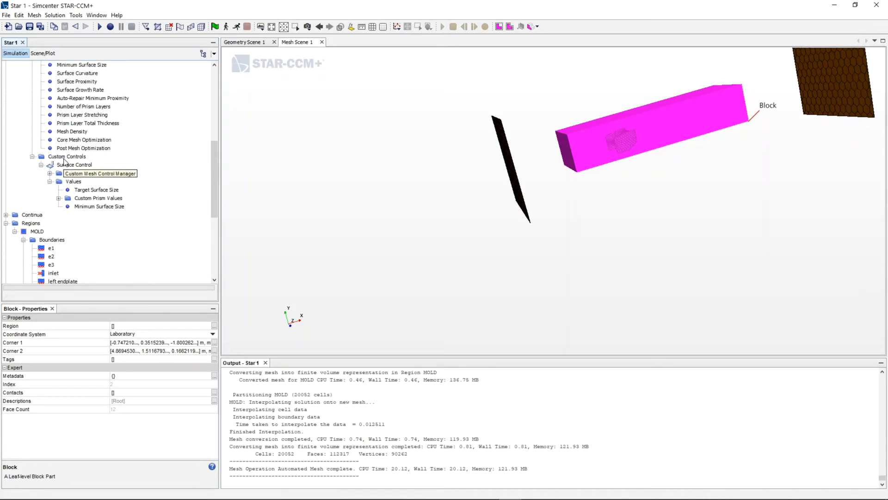
scroll(66, 171, up, 3)
click(58, 239)
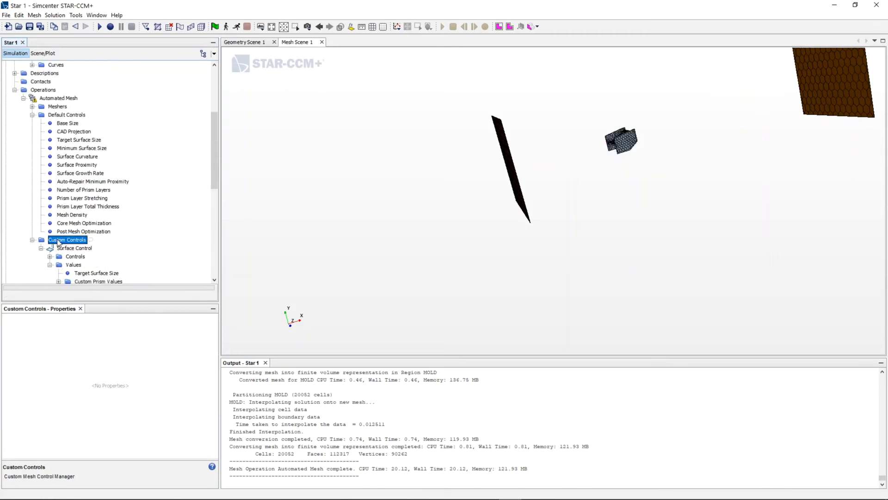
right_click(58, 240)
mouse_move(70, 244)
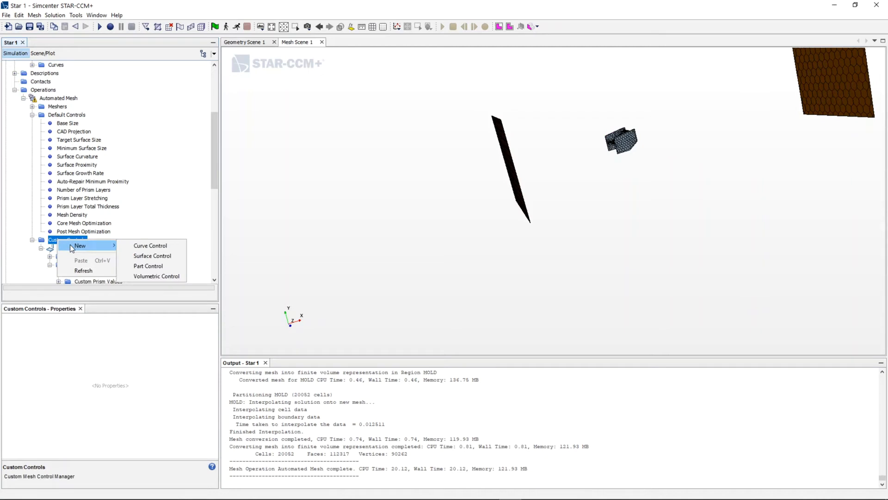
click(159, 276)
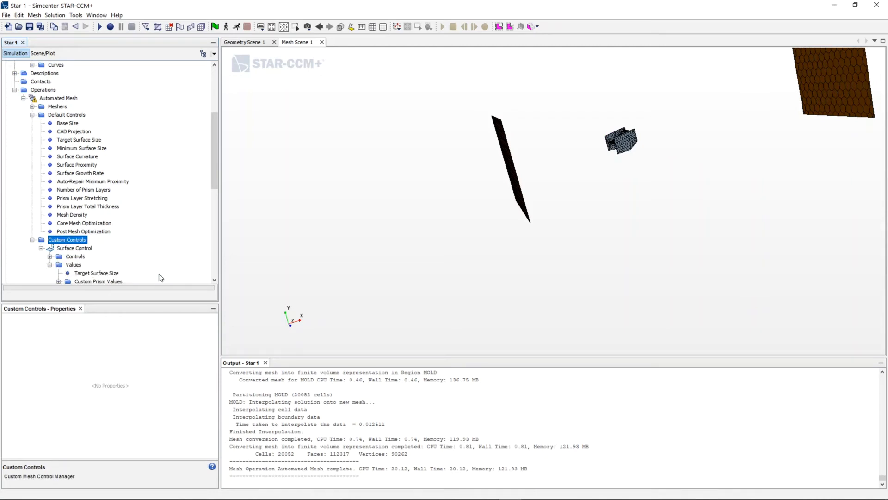
Step: Edit the new volumetric control and assign the Block part to it
scroll(58, 242, down, 3)
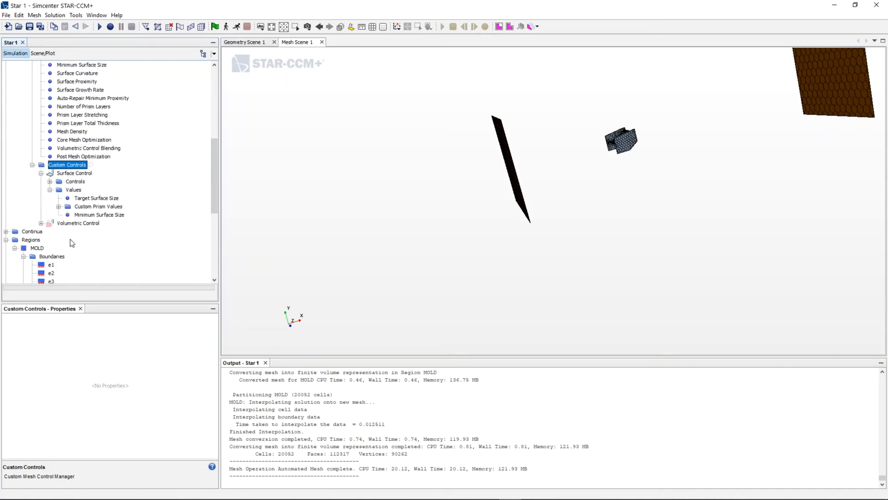
click(41, 223)
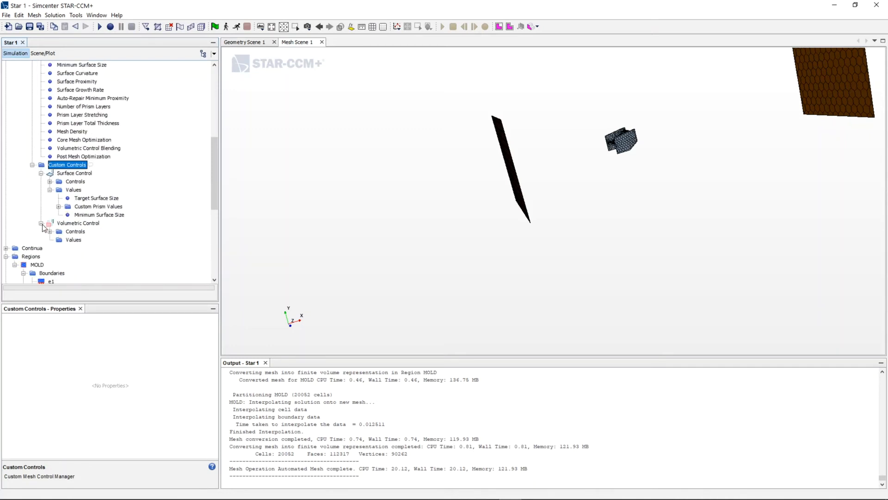
right_click(68, 225)
click(99, 260)
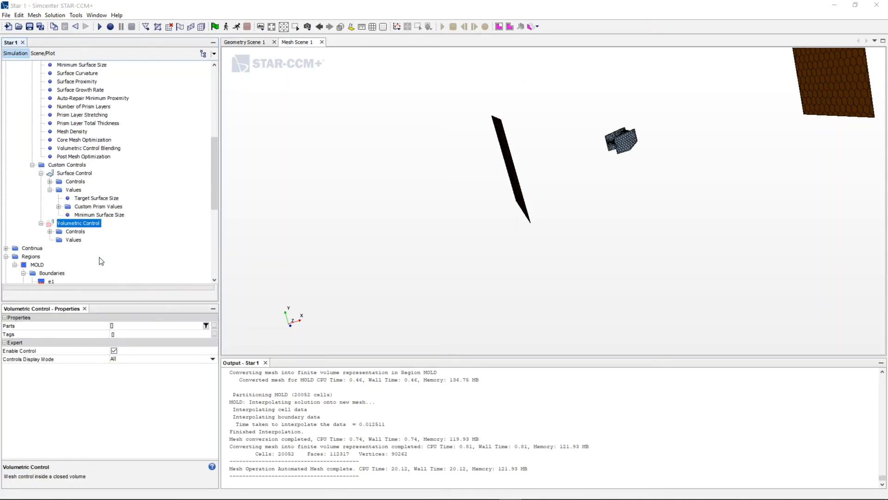
drag(620, 91, 394, 97)
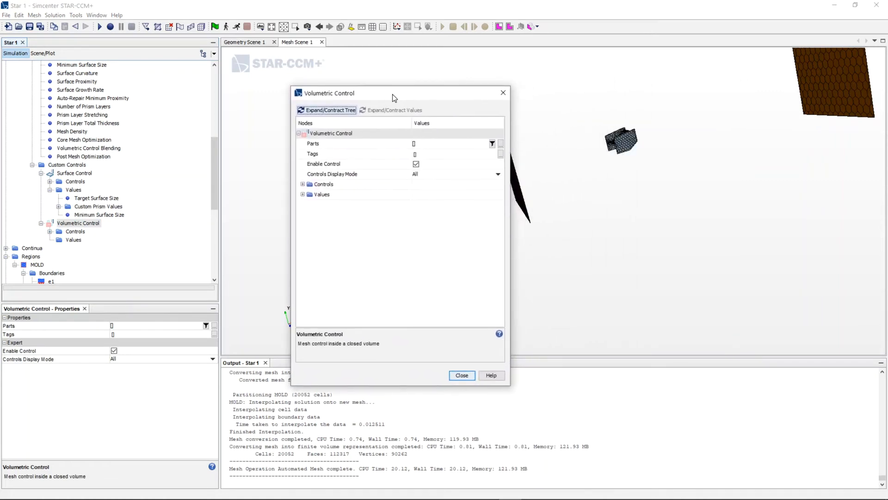
click(500, 144)
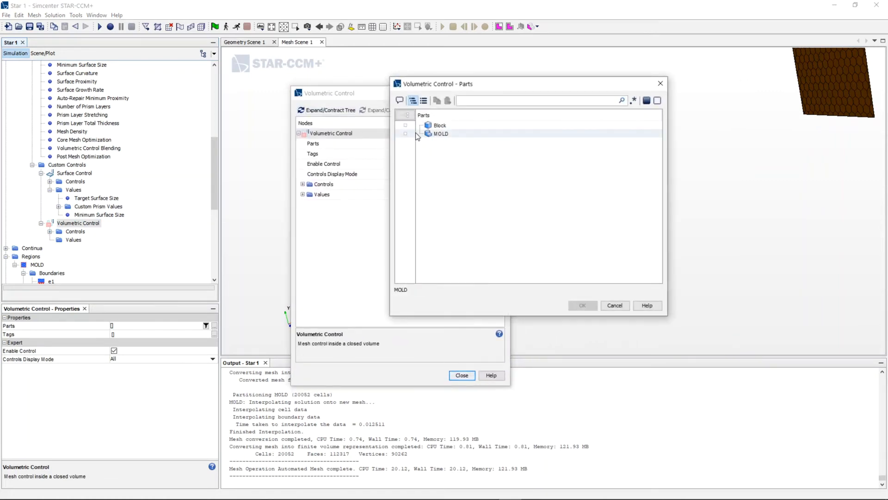
click(441, 126)
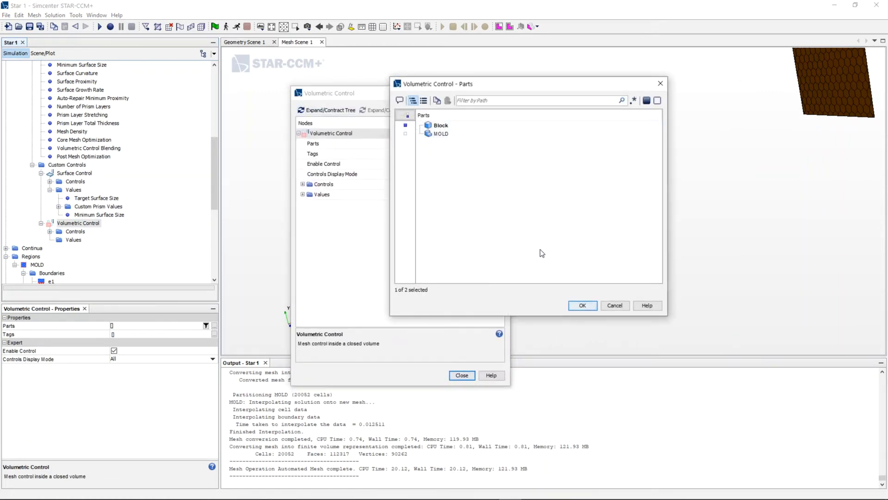
click(582, 306)
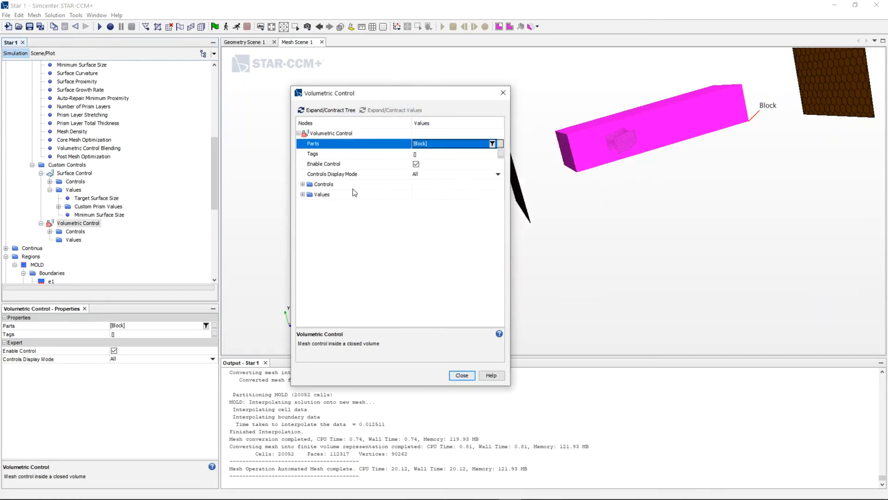
Step: Enable the surface remesher's custom size in the Block's volumetric control, leaving the prism layer and polyhedral mesher options uncustomized
click(303, 184)
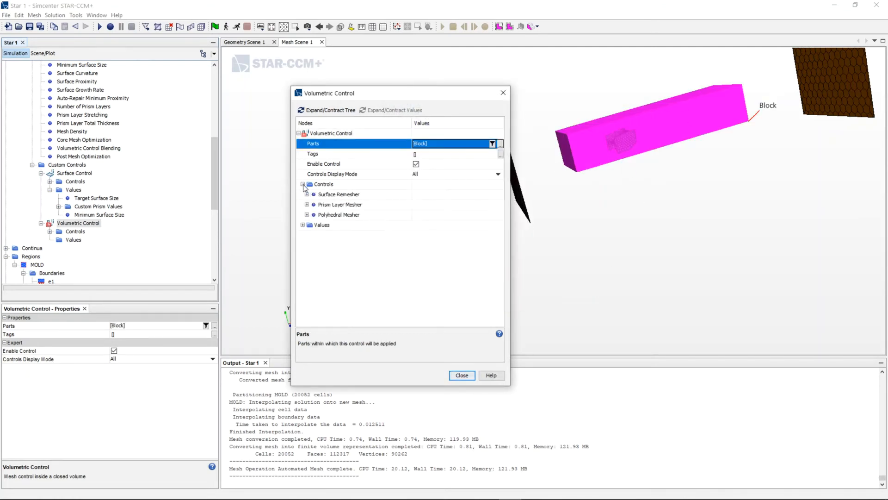
click(307, 215)
click(419, 229)
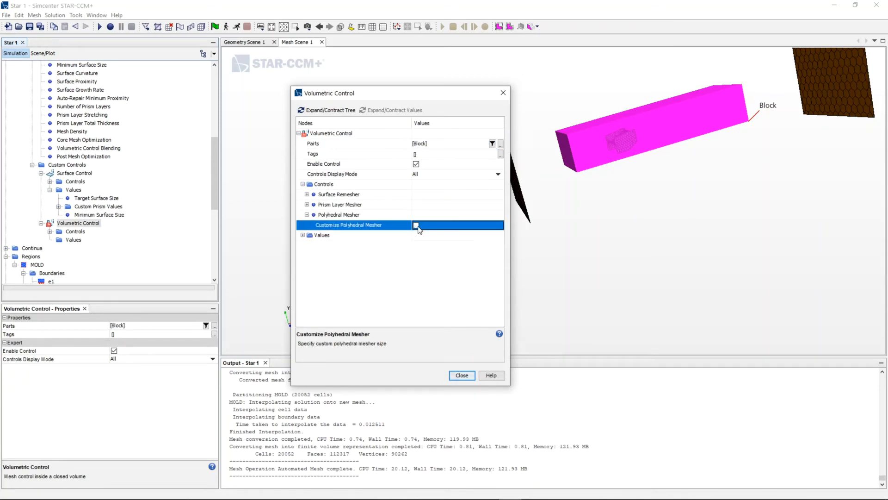
click(417, 226)
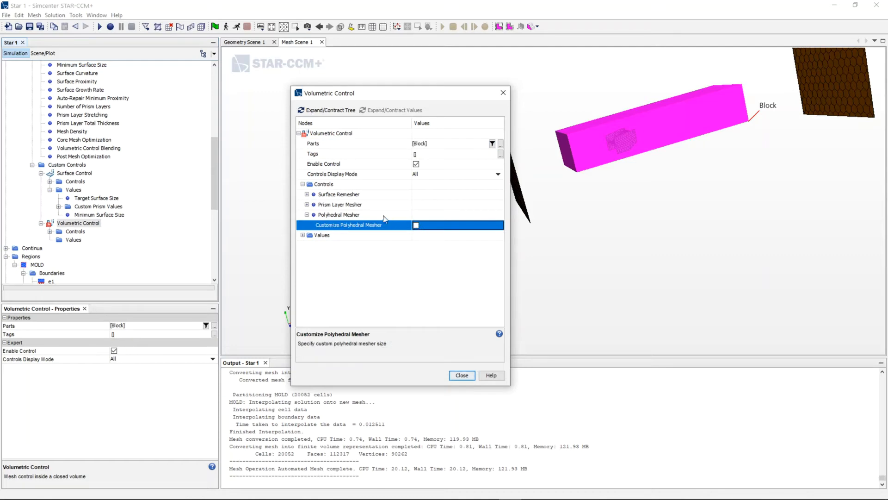
click(307, 195)
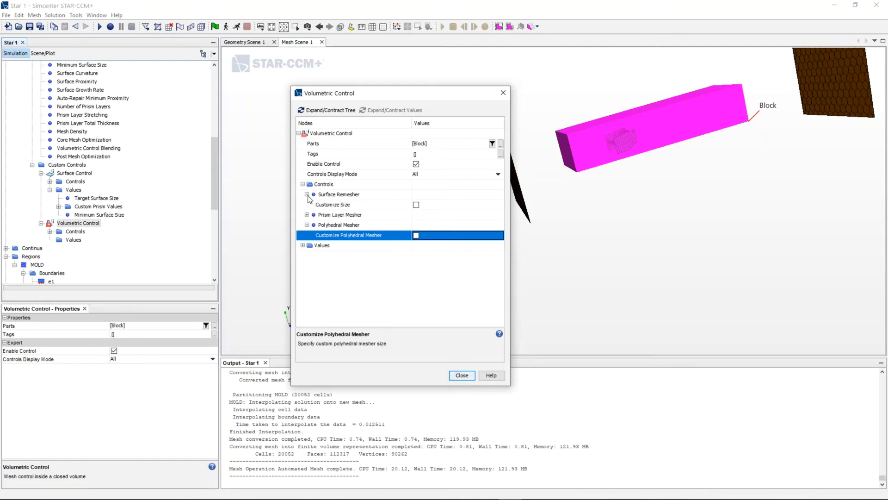
click(415, 205)
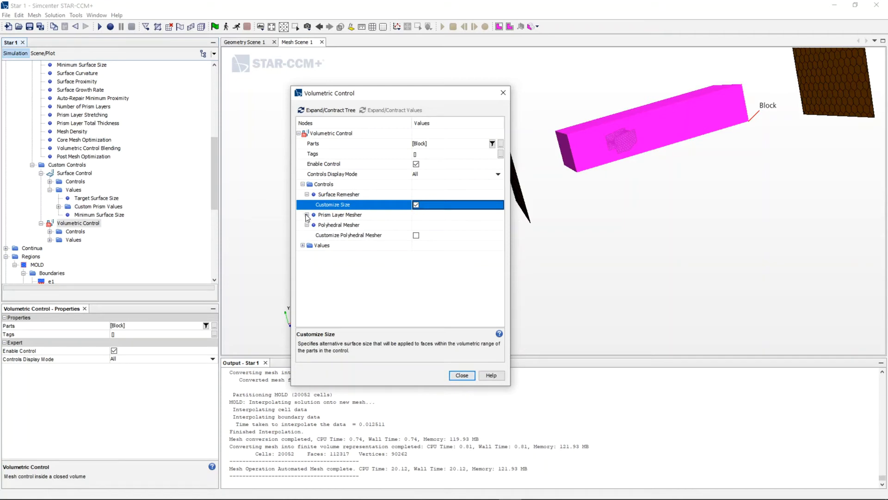
click(306, 214)
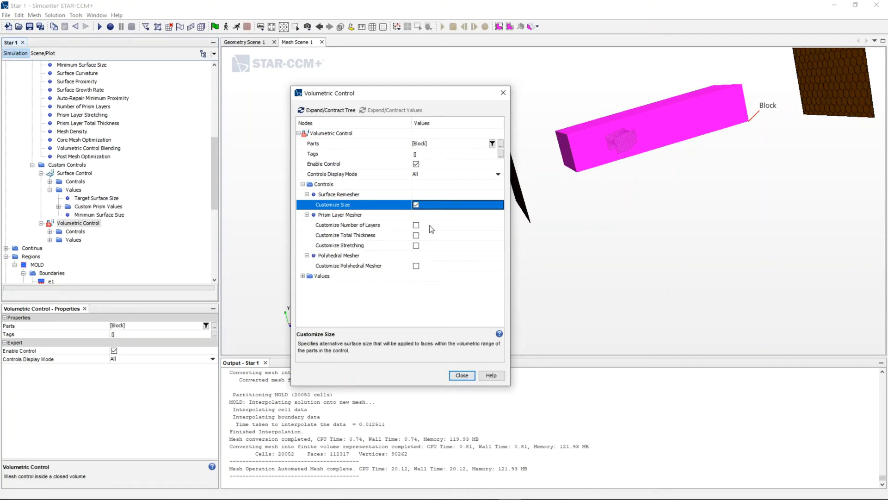
click(303, 277)
click(307, 286)
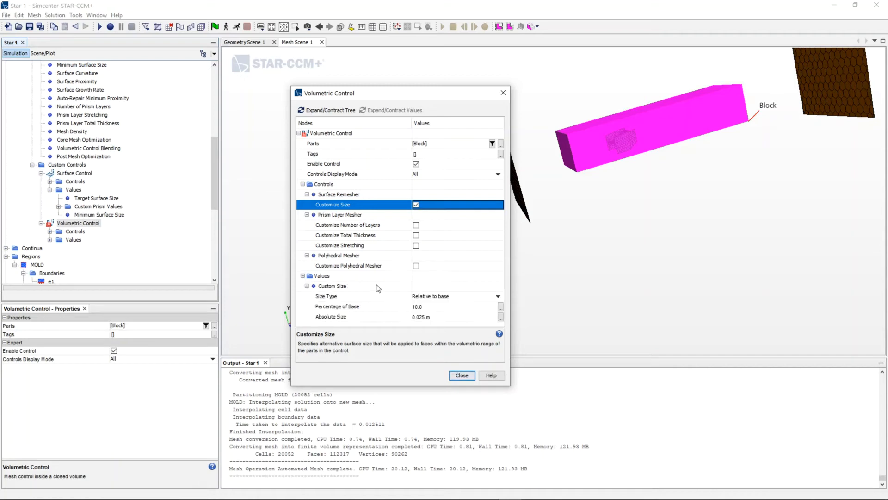
click(462, 376)
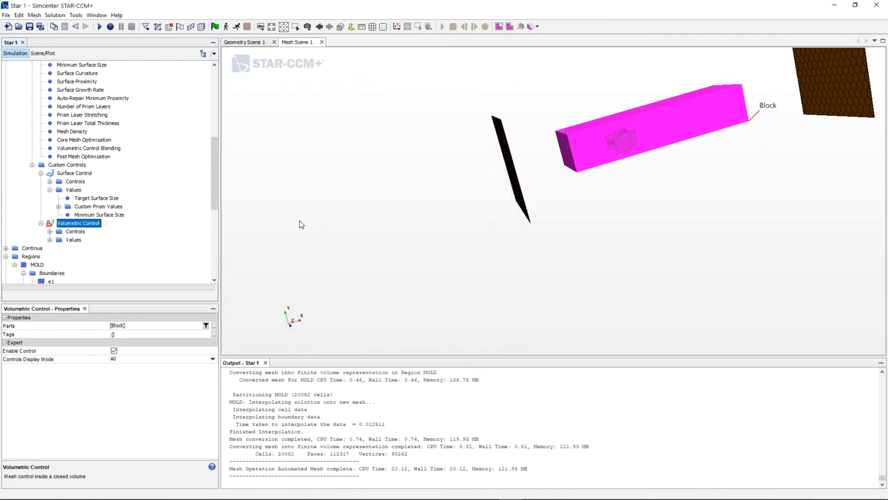
scroll(429, 175, down, 2)
scroll(99, 153, up, 3)
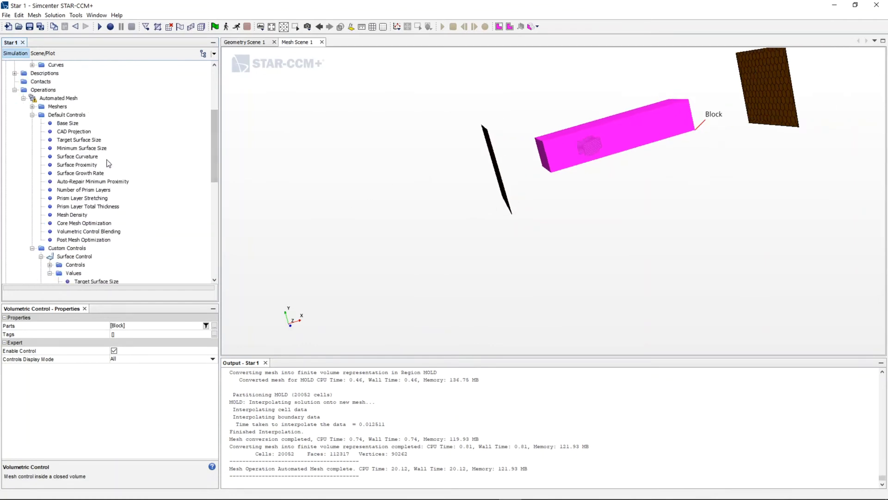
scroll(107, 161, down, 2)
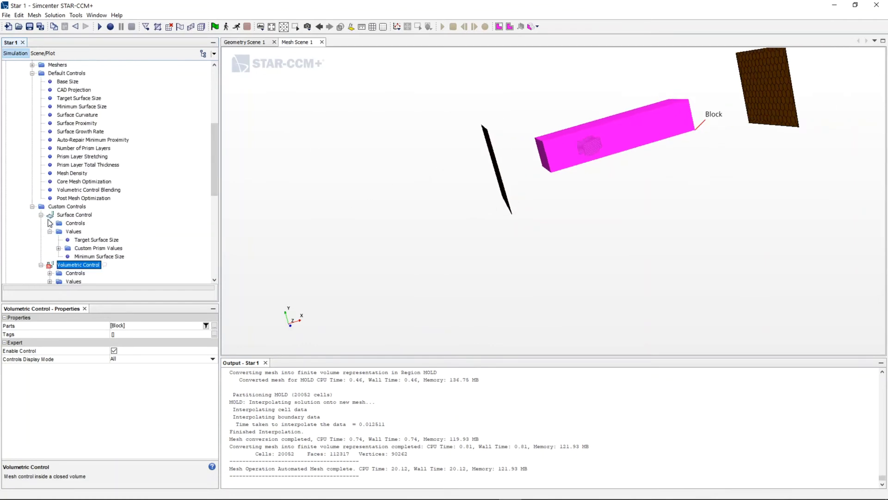
scroll(47, 222, down, 2)
right_click(77, 174)
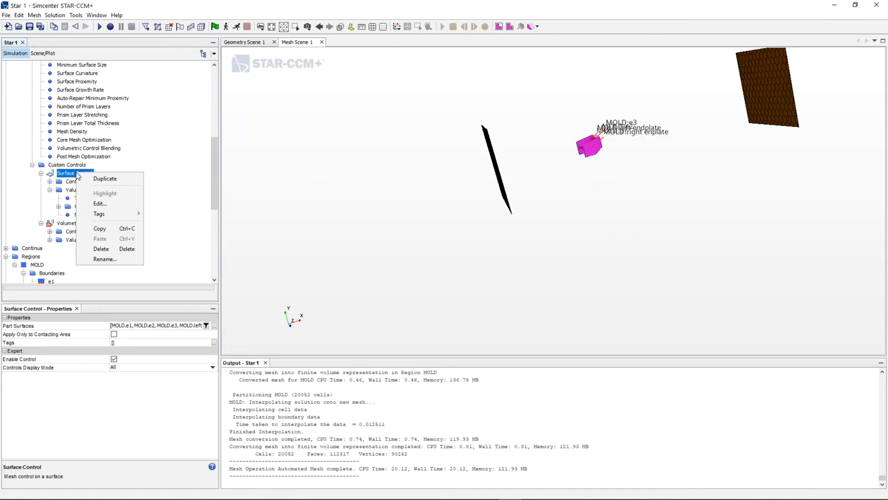
right_click(56, 165)
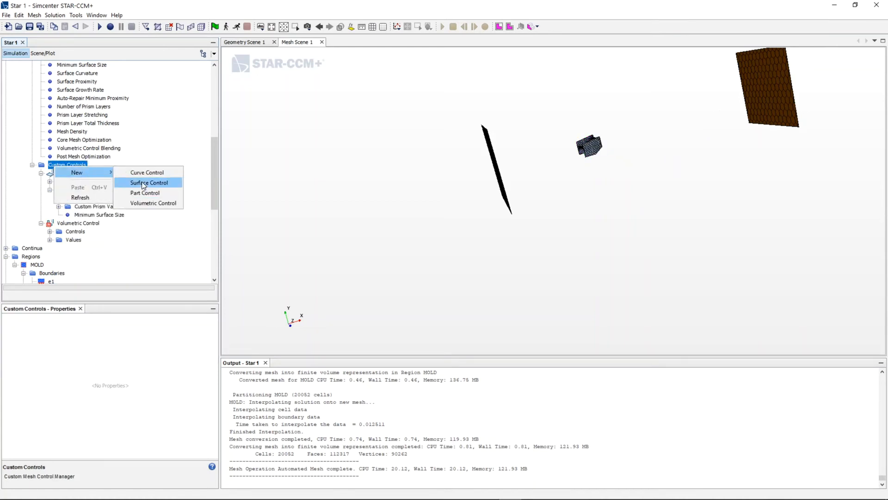
click(140, 192)
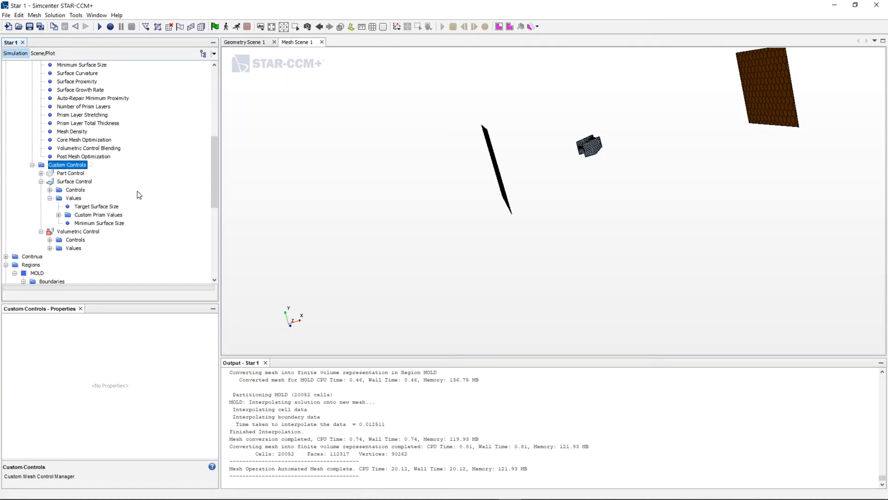
right_click(61, 175)
click(93, 246)
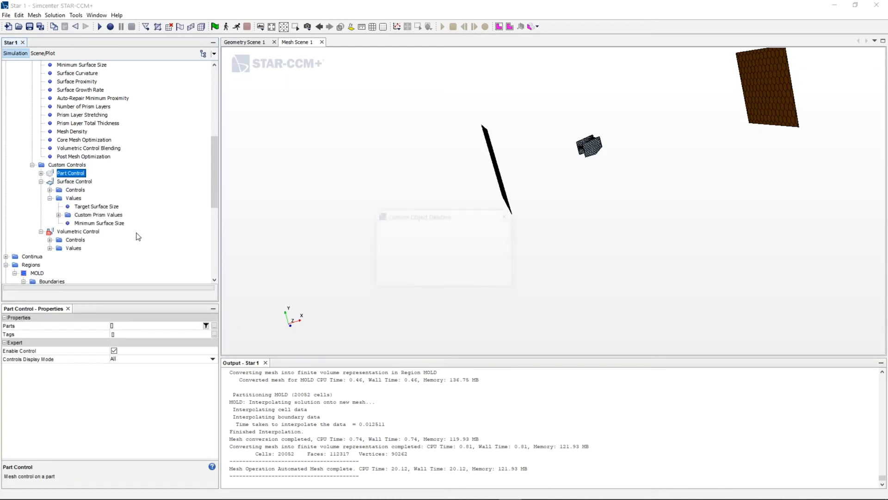
click(473, 278)
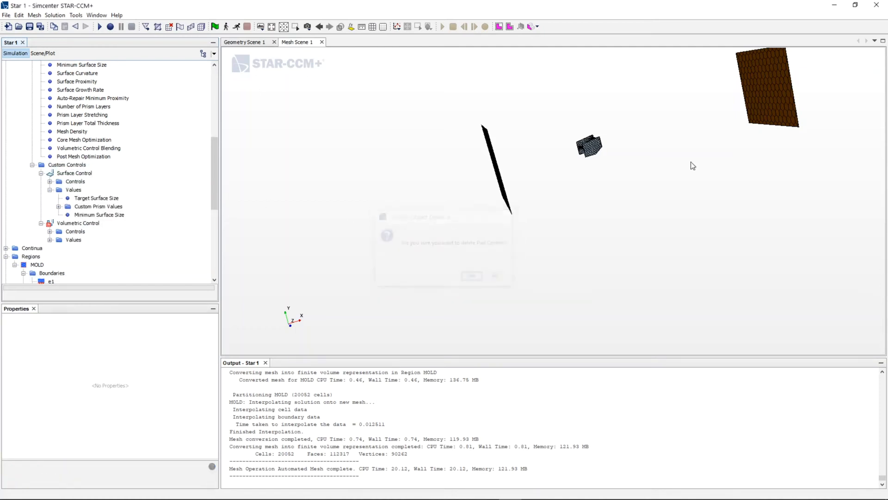
Step: Execute the automated mesh operation with the new custom controls and examine the mesh on the wing elements and endplates
middle_drag(656, 113, 583, 200)
drag(583, 201, 512, 233)
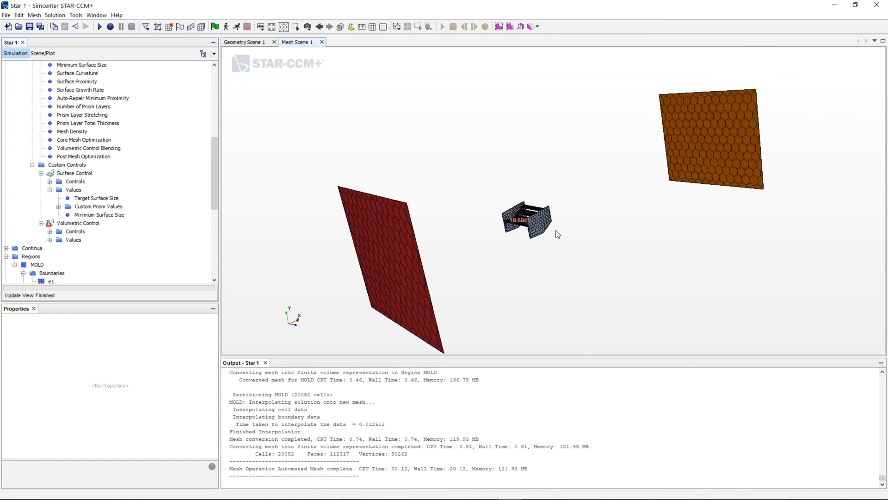
scroll(60, 180, up, 7)
right_click(50, 182)
click(110, 198)
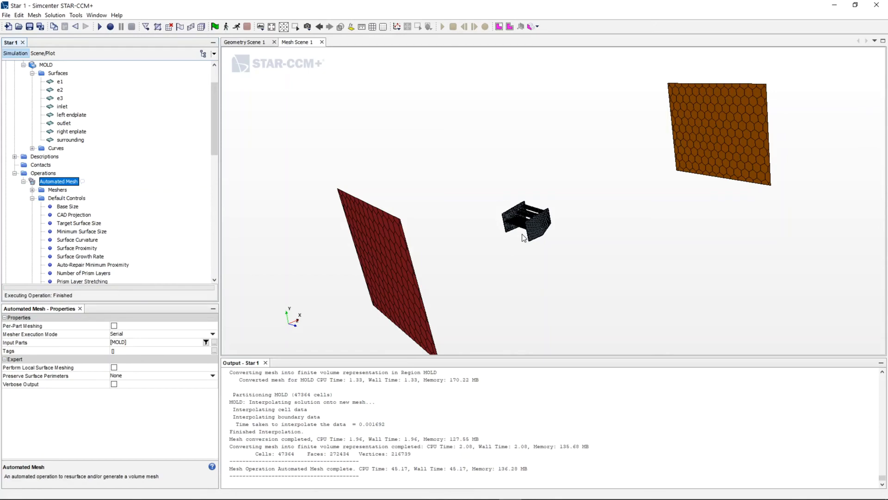
scroll(538, 222, up, 5)
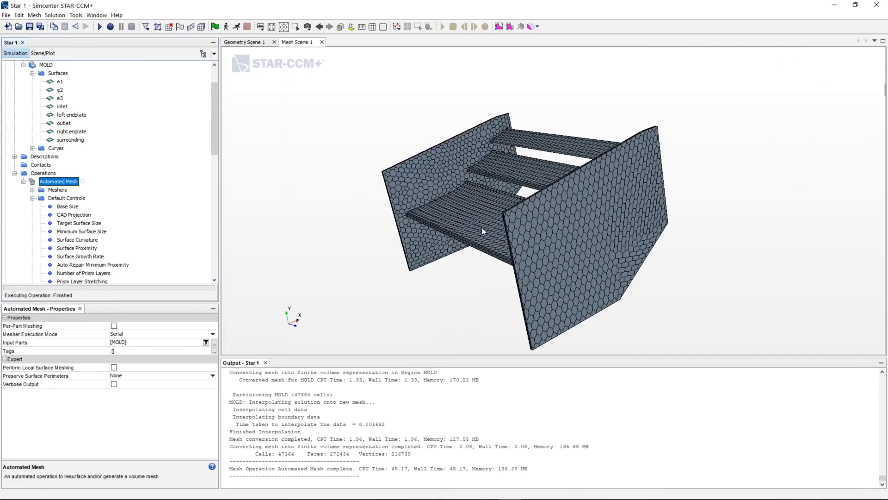
drag(490, 226, 460, 220)
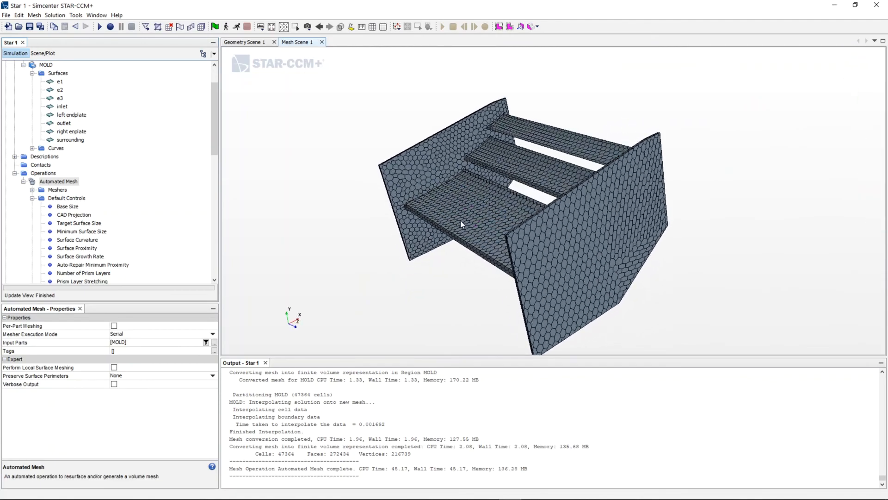
scroll(450, 219, up, 5)
scroll(444, 215, down, 8)
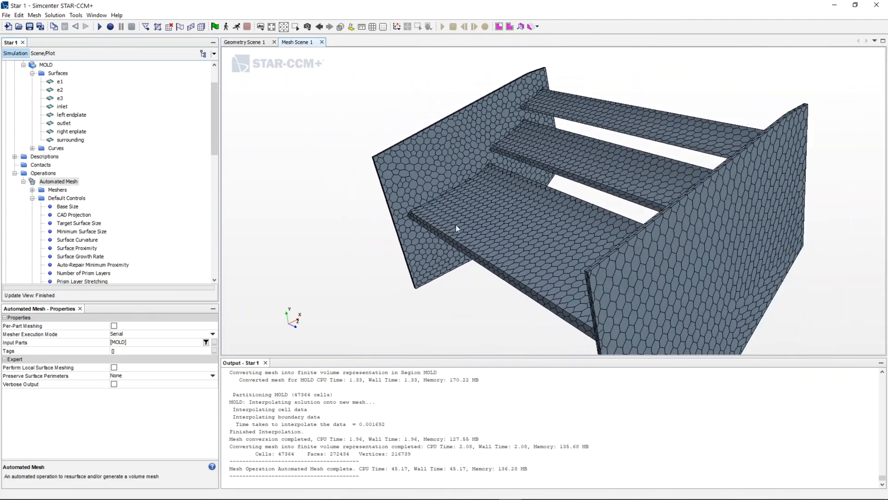
scroll(450, 228, down, 5)
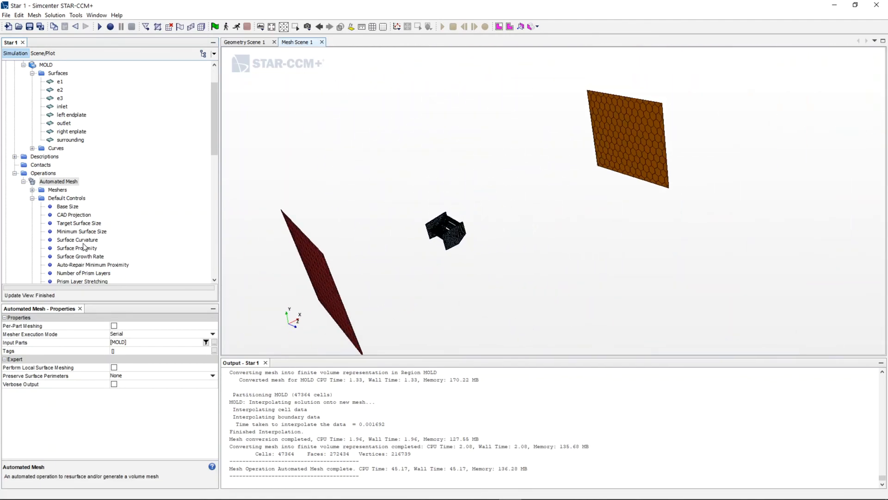
Step: Open the model selection of the Physics 1 continuum and choose Steady time with Gas as the material
scroll(84, 247, down, 2)
click(15, 132)
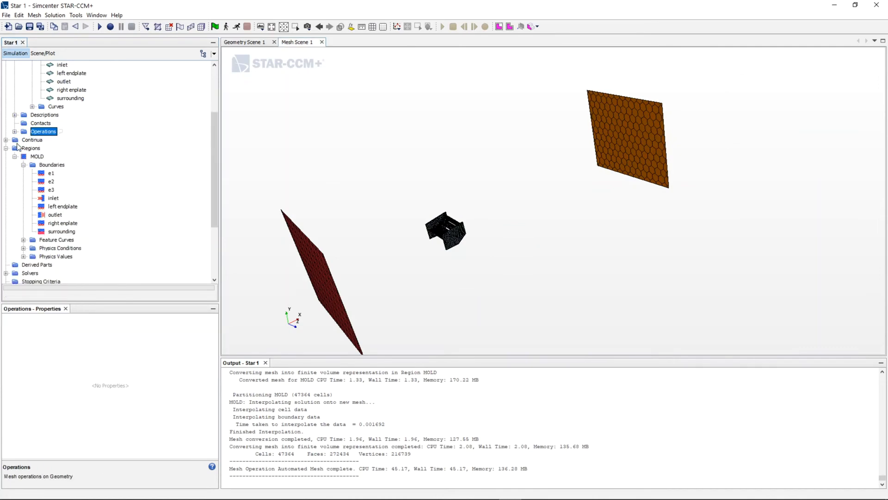
scroll(7, 143, up, 2)
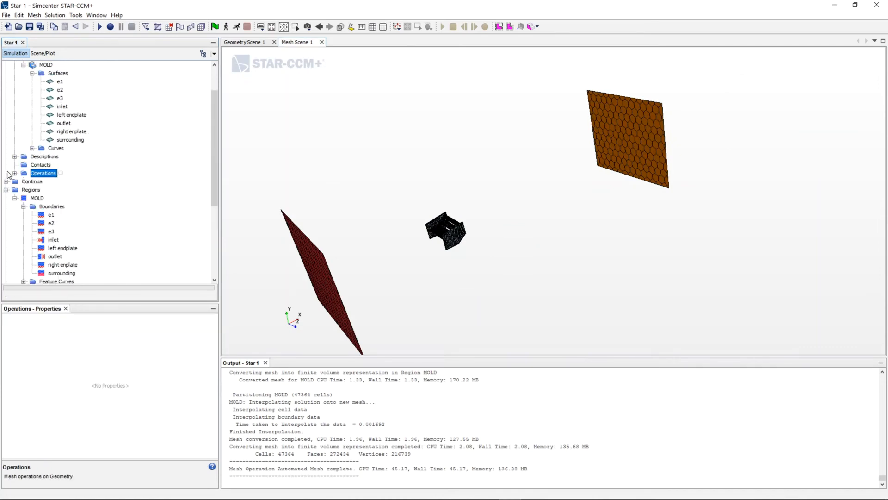
click(5, 182)
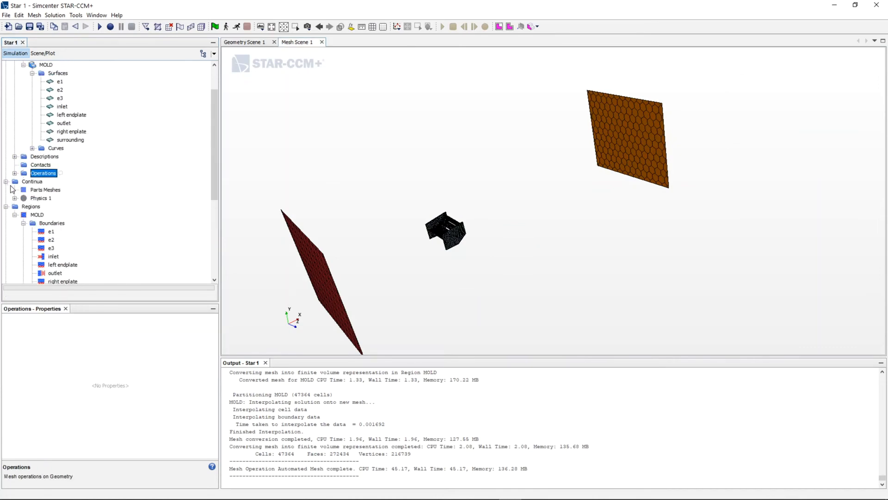
click(44, 199)
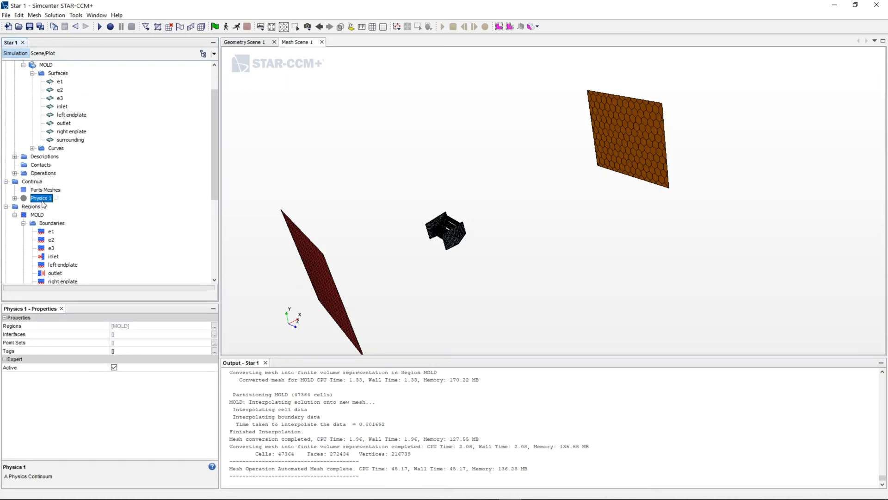
right_click(43, 199)
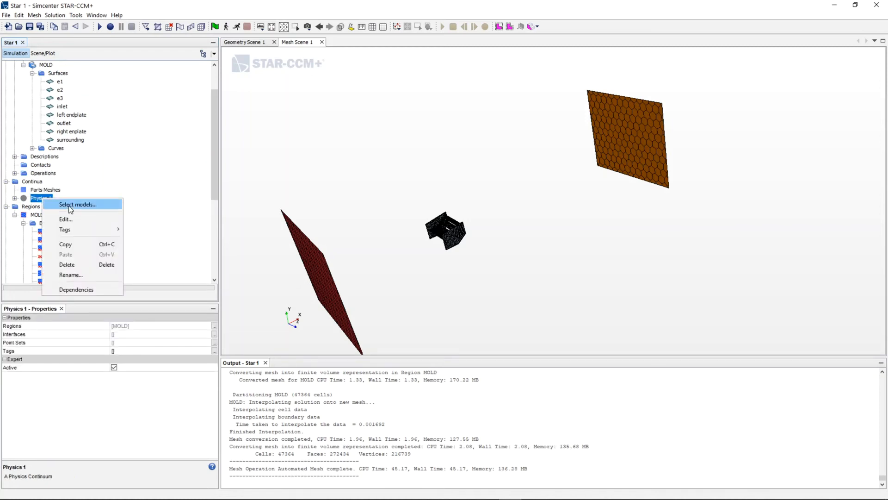
click(68, 205)
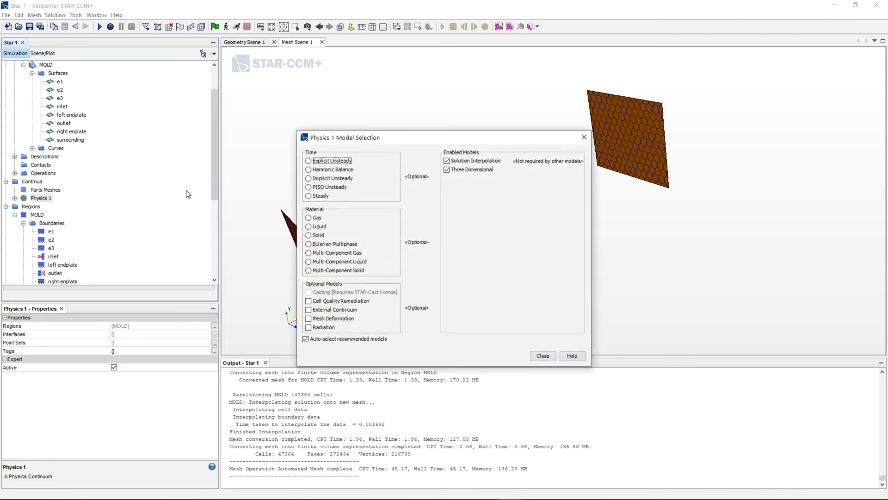
click(319, 196)
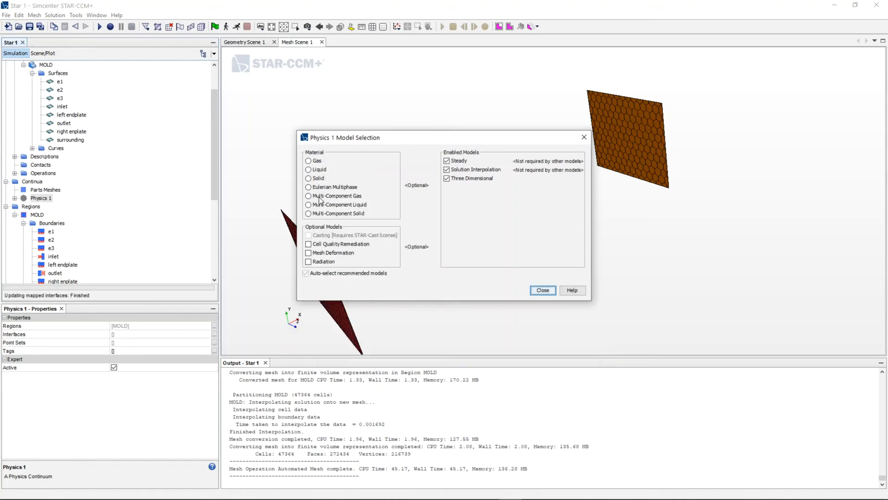
click(317, 161)
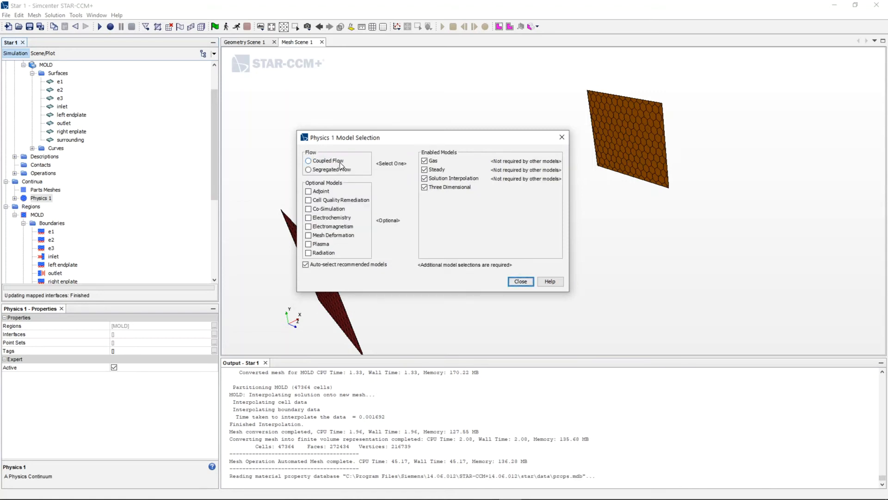
Step: Complete the Physics 1 models with Coupled Flow, Constant Density, and the Turbulent regime using Spalart-Allmaras Turbulence
click(339, 161)
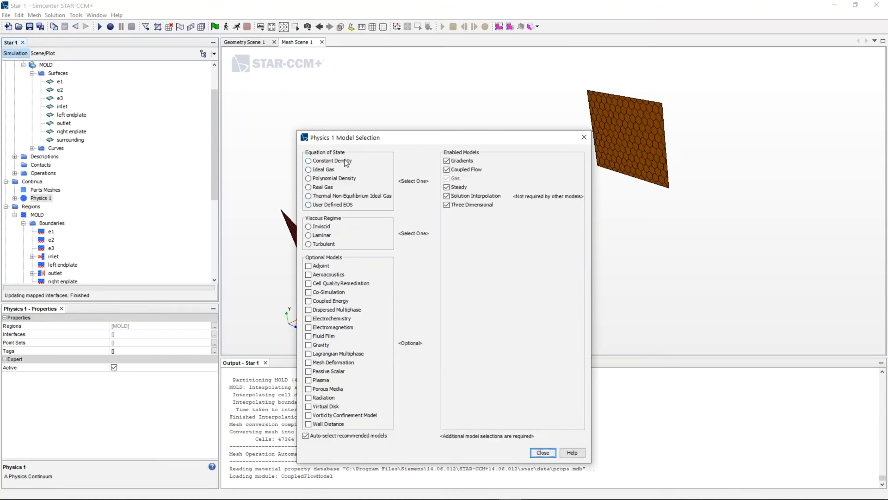
click(345, 162)
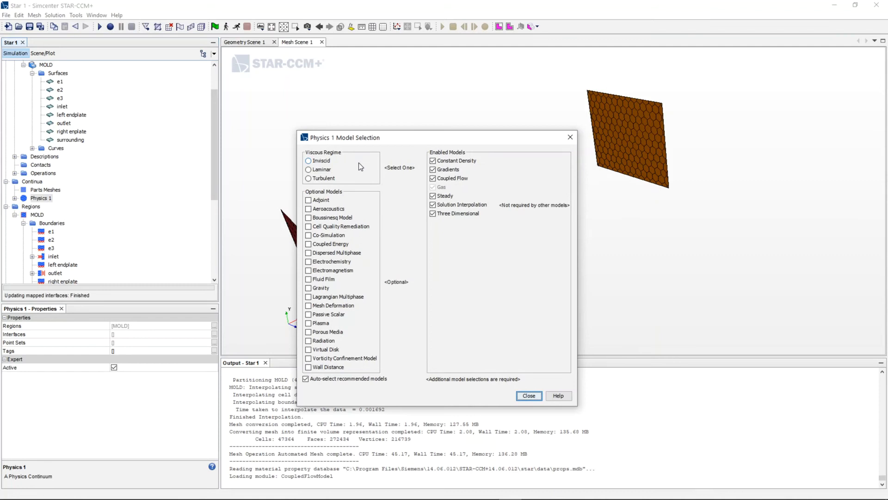
click(330, 181)
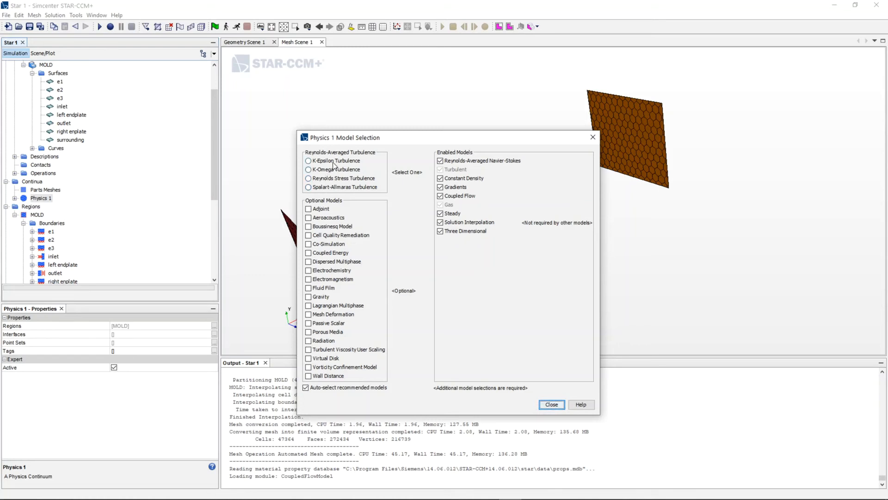
click(374, 187)
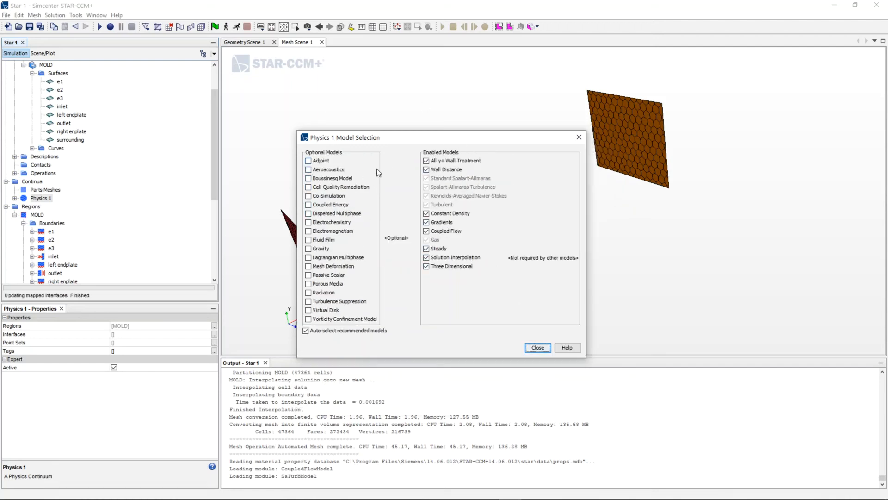
click(539, 348)
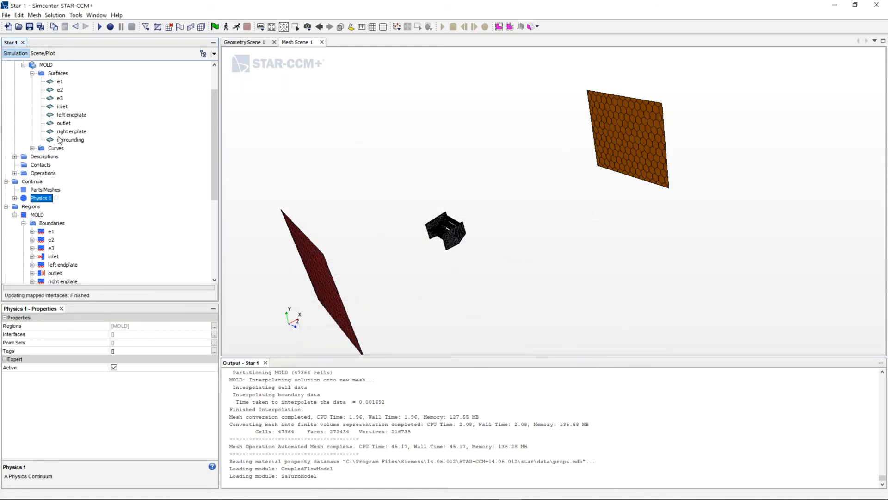
Step: Add a Fixed Steps criterion to the stopping criteria of the Steady solver
scroll(35, 190, down, 3)
scroll(35, 190, down, 2)
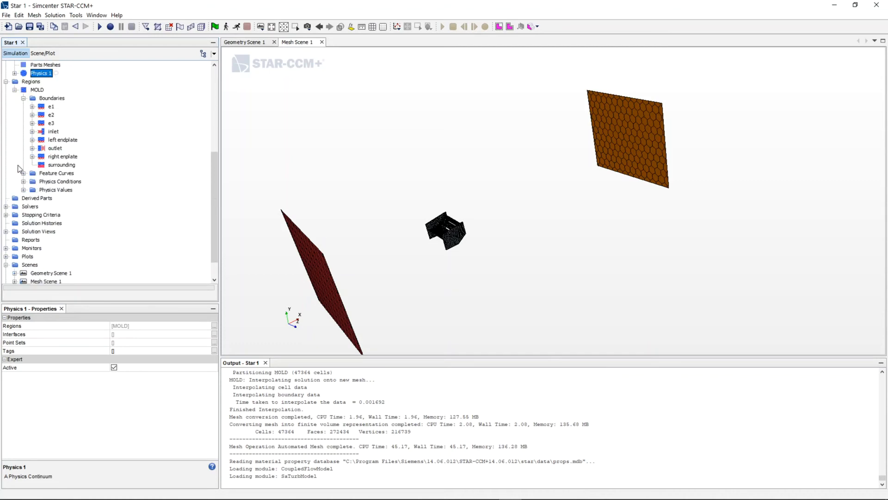
click(6, 84)
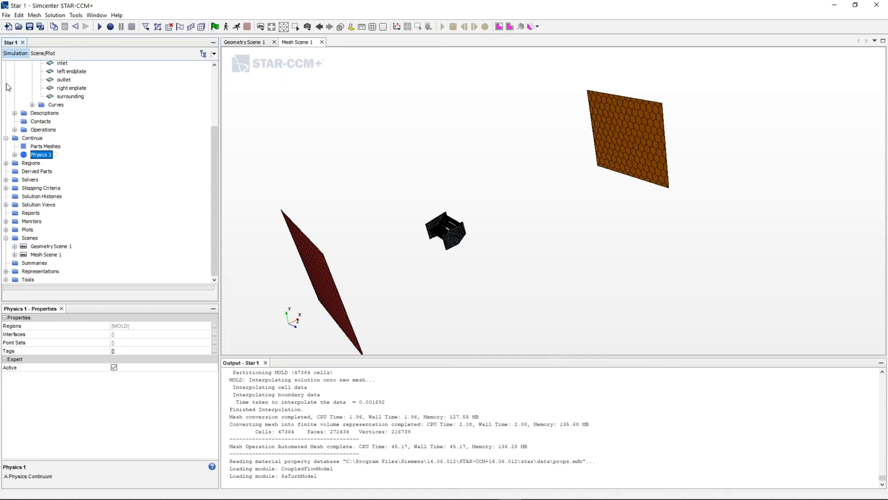
click(6, 180)
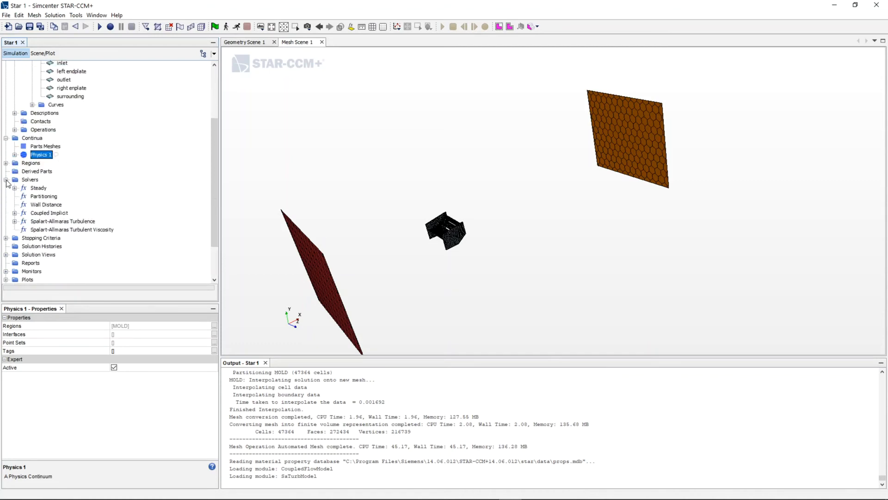
click(14, 187)
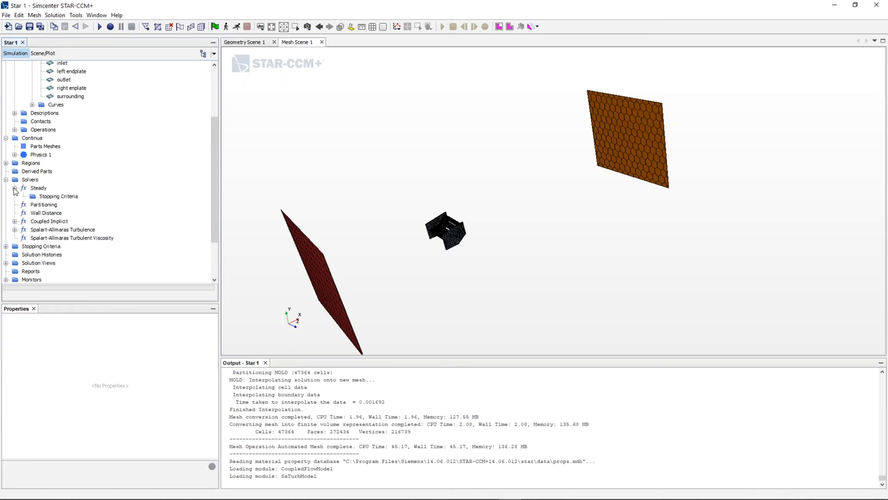
click(37, 197)
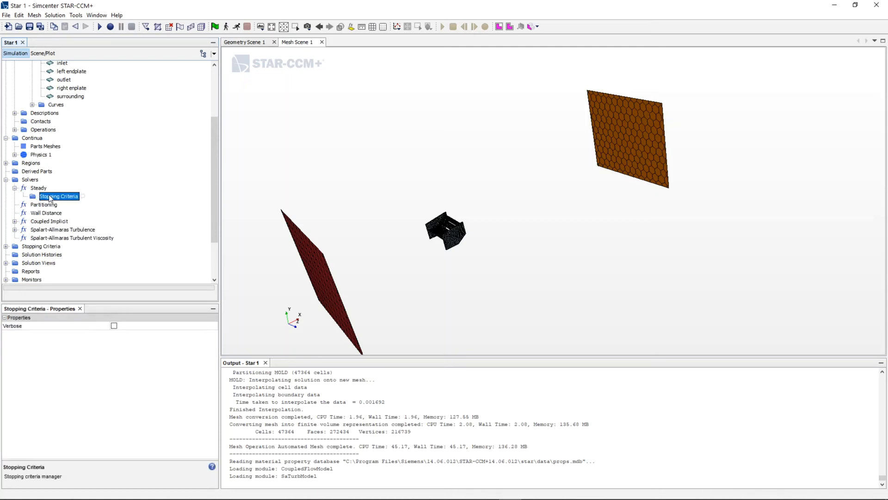
right_click(56, 202)
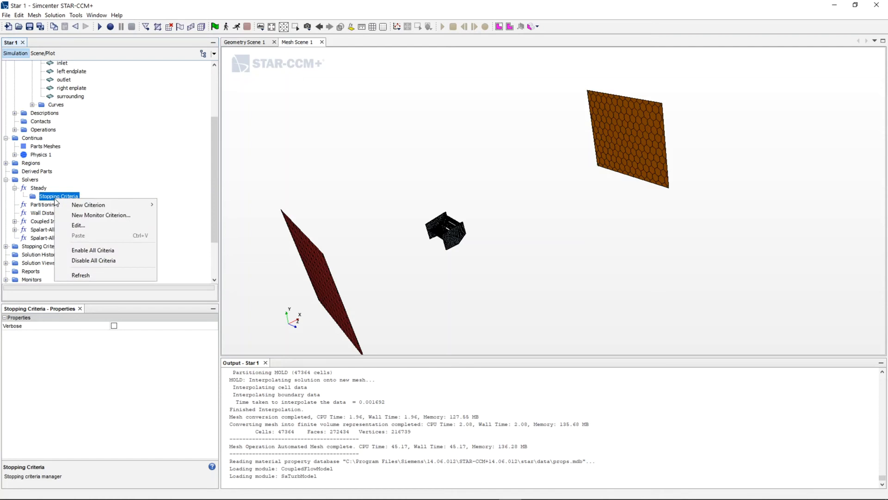
mouse_move(88, 204)
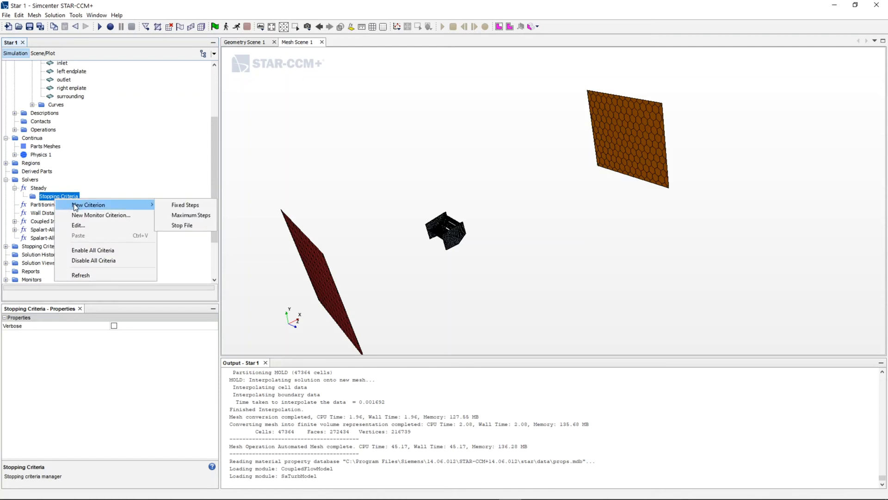
click(189, 205)
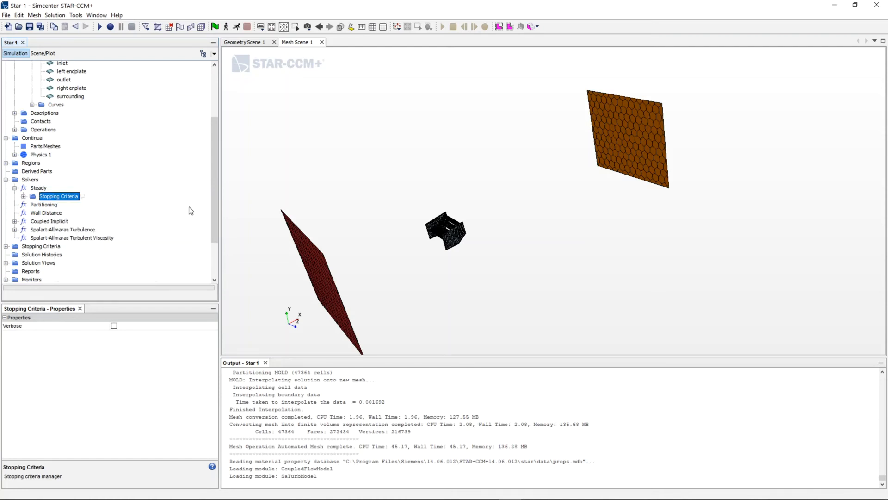
Step: Set the Steady solver's Fixed Steps criterion to 50 steps and collapse the Solvers branch
click(23, 197)
click(54, 205)
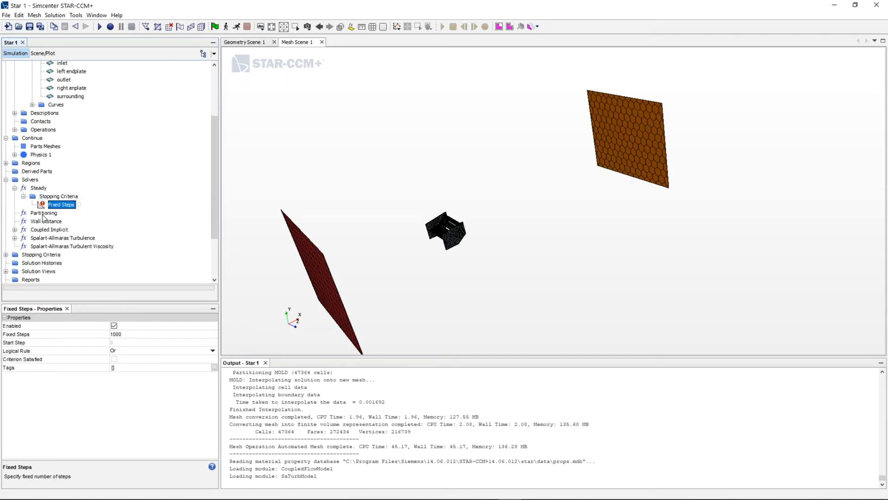
click(117, 333)
click(123, 334)
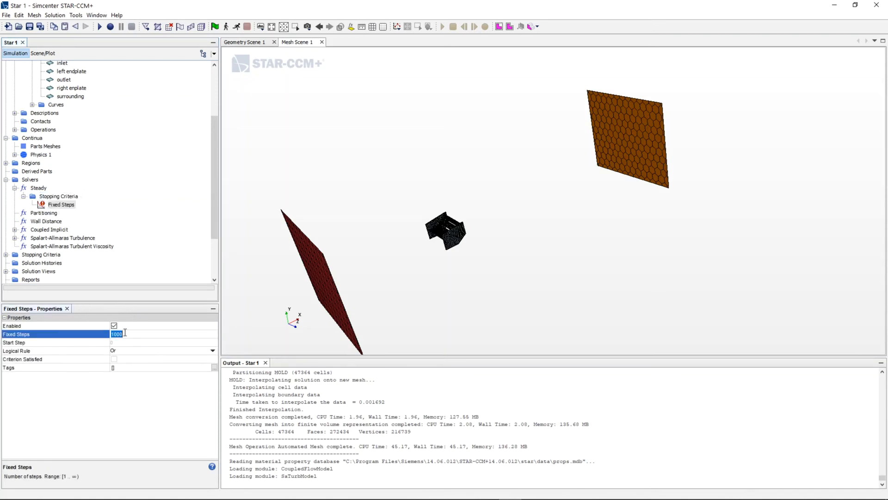
drag(124, 333, 110, 331)
text(50)
click(5, 179)
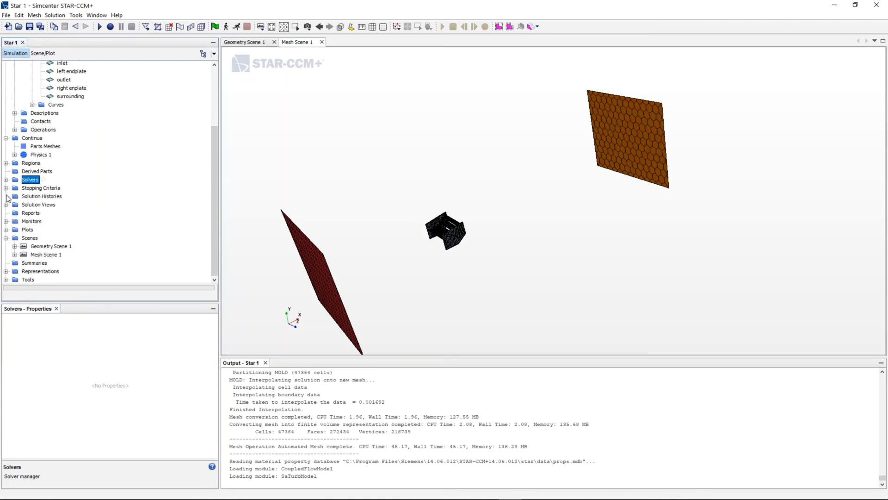
Step: Set the Maximum Steps criterion of the simulation's general stopping criteria to 300
click(6, 188)
click(42, 198)
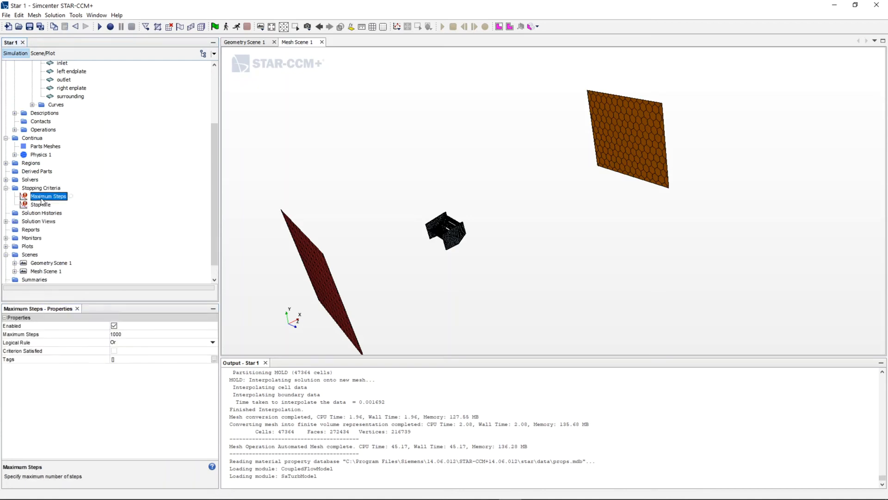
click(42, 204)
click(41, 198)
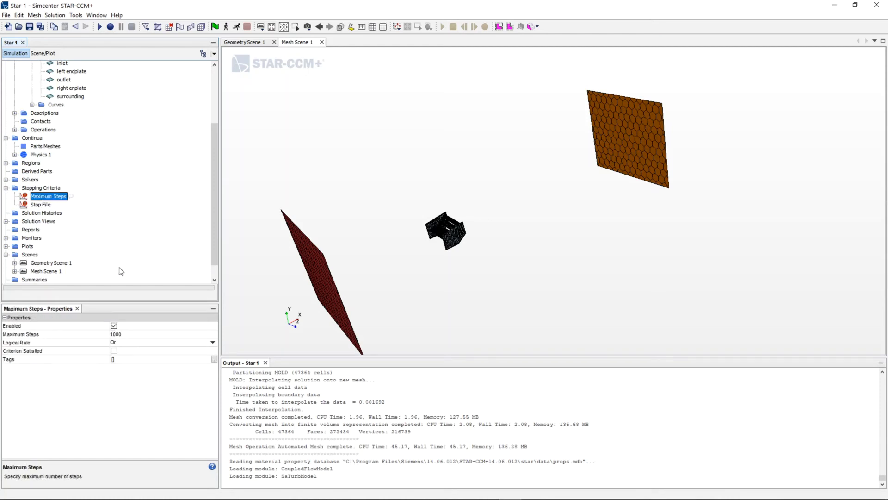
click(134, 334)
text(300)
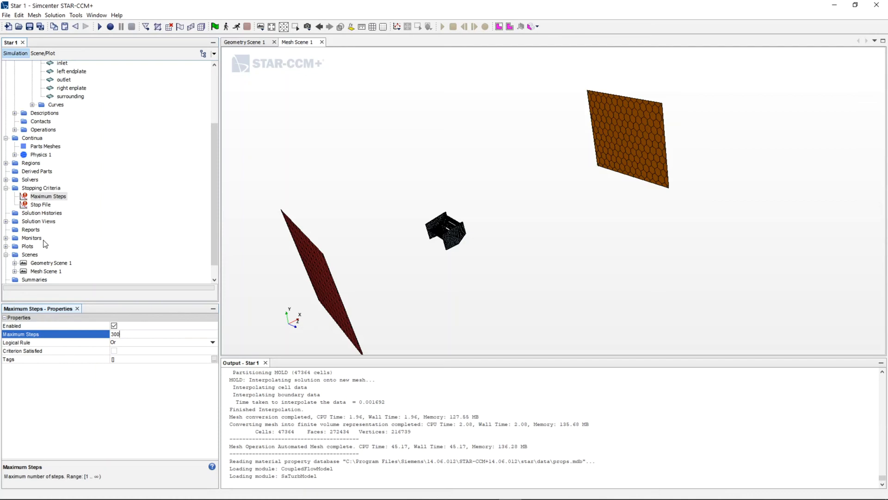
click(40, 221)
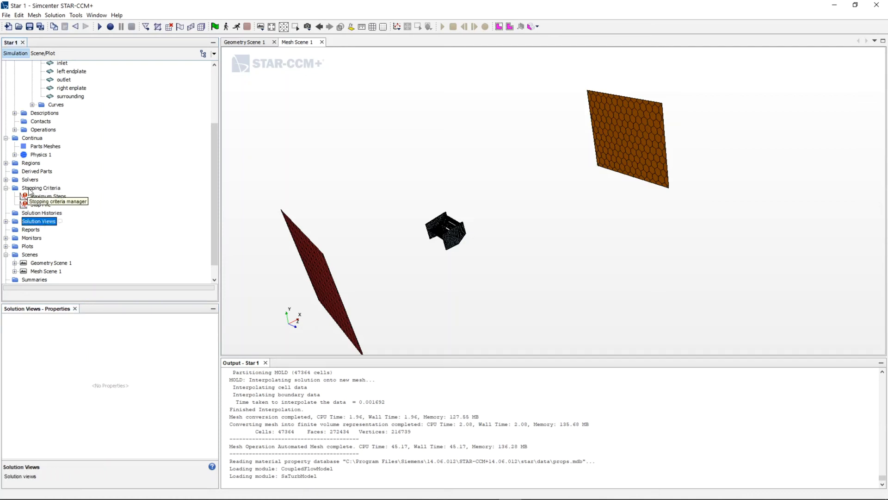
Step: Create a new scalar scene for displaying results
scroll(41, 190, down, 1)
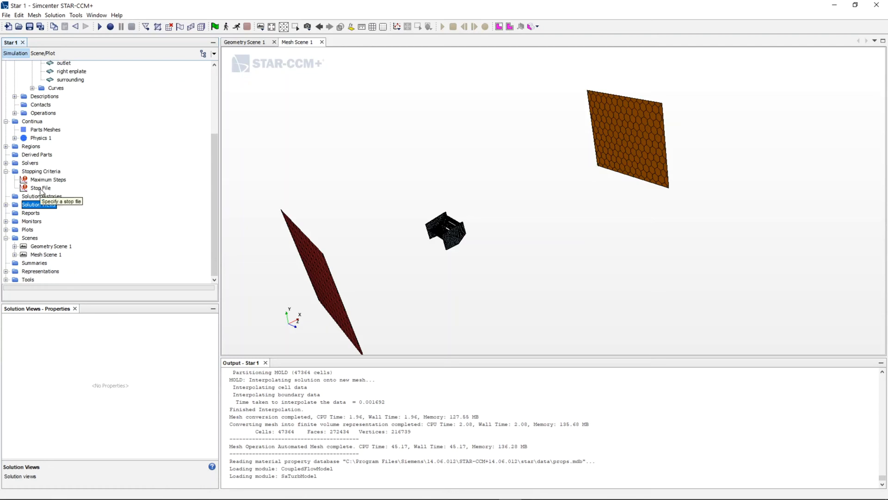
right_click(28, 237)
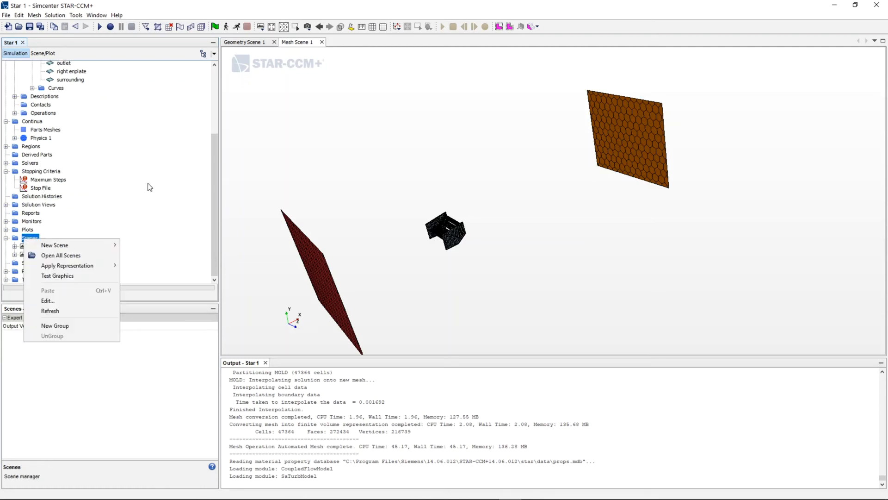
click(265, 29)
click(265, 28)
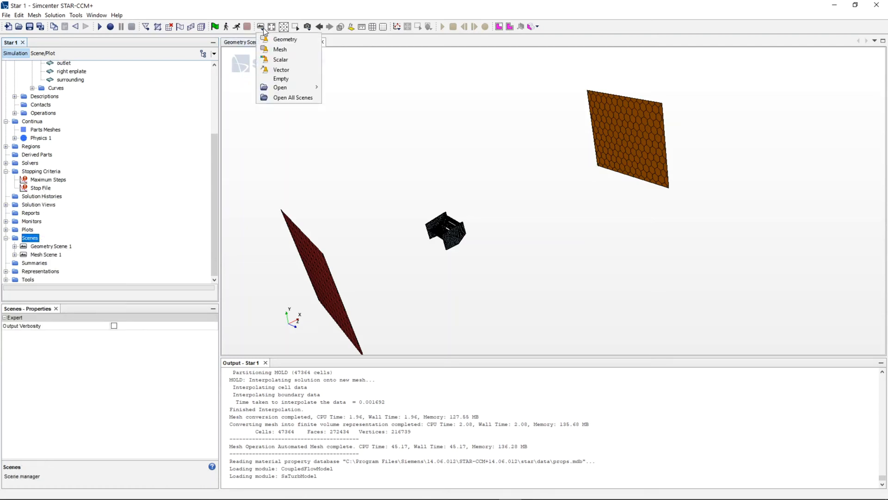
click(279, 59)
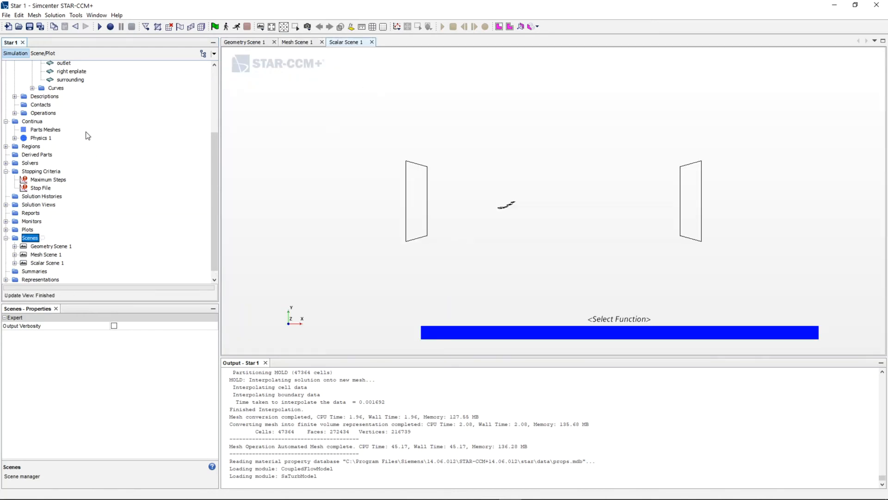
Step: Add the MOLD surfaces e1, e2, e3 and both endplates to the Scalar 1 displayer
scroll(85, 135, up, 4)
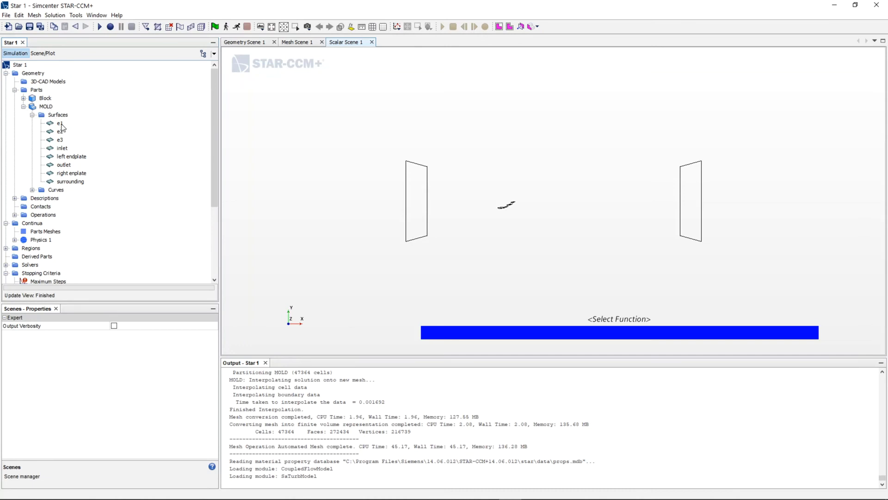
click(61, 123)
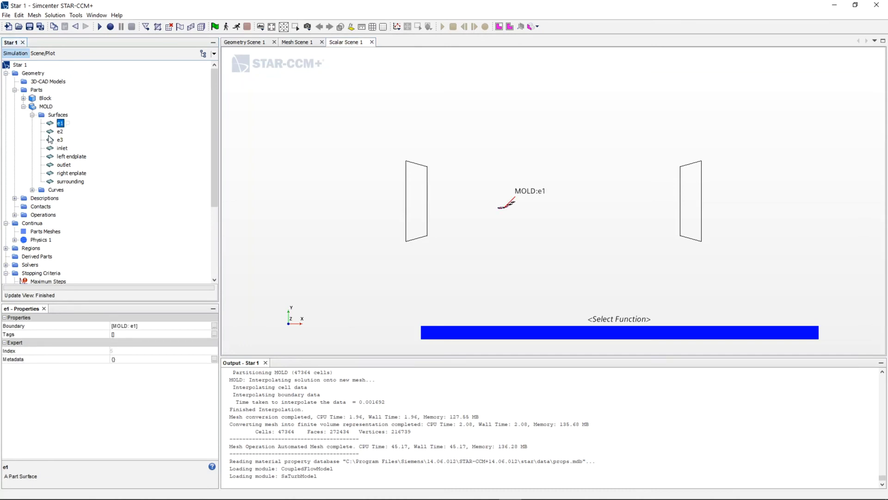
ctrl+click(59, 132)
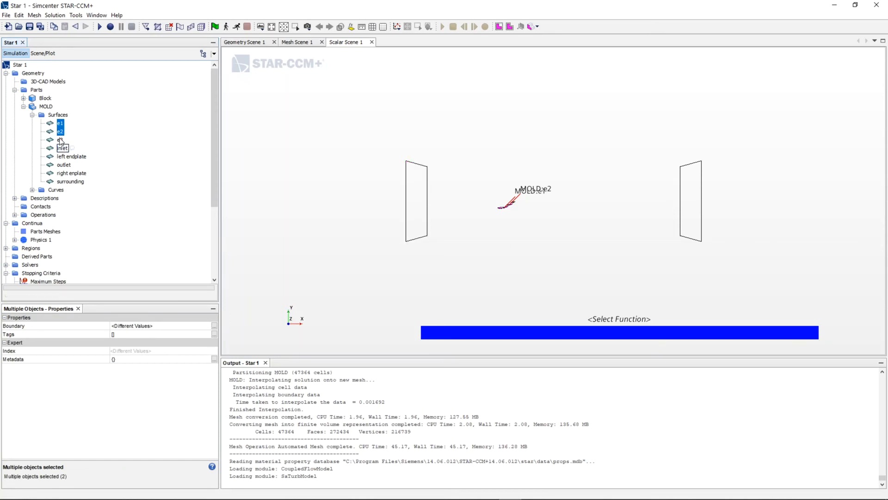
ctrl+click(61, 140)
ctrl+click(70, 157)
ctrl+click(70, 173)
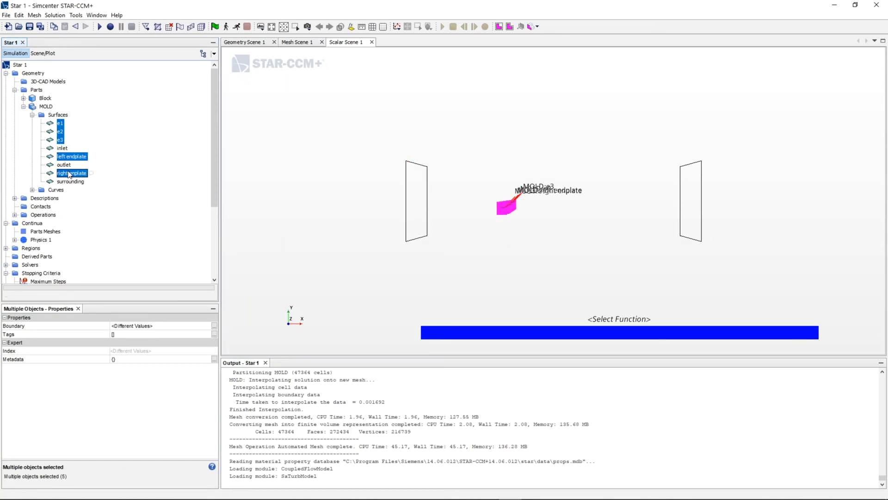
right_click(444, 213)
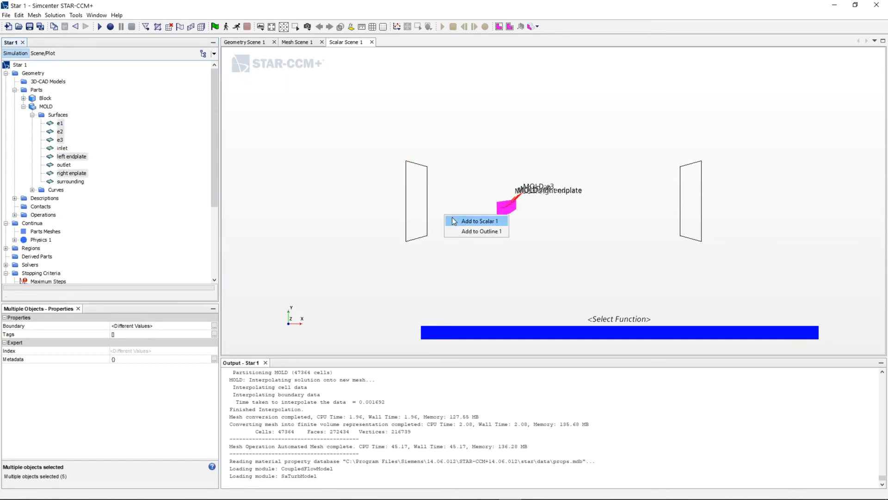
click(479, 221)
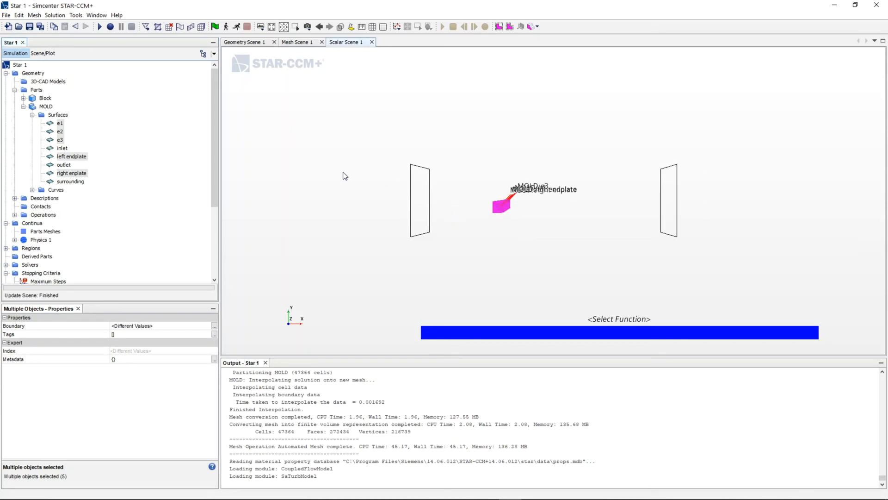
Step: Orient the first scalar scene to show the wing at an angle and set its scalar function to Pressure
drag(343, 174, 441, 205)
click(502, 157)
scroll(499, 194, up, 3)
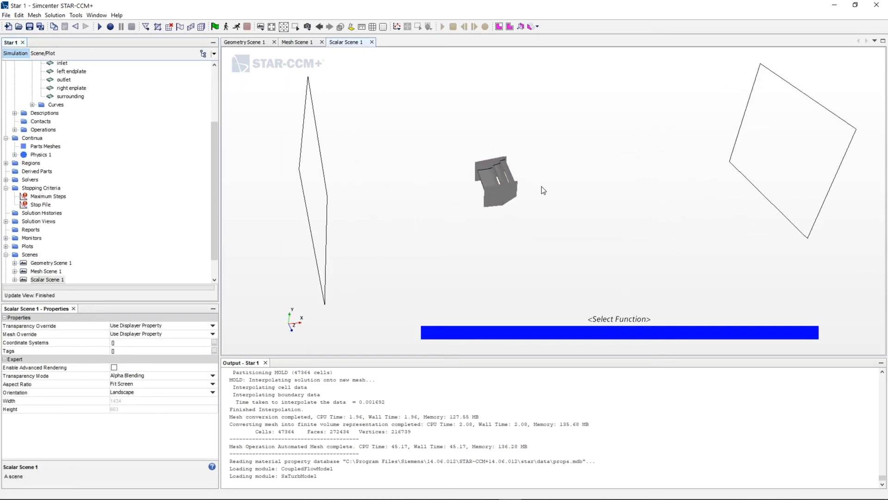
click(622, 331)
scroll(662, 379, down, 6)
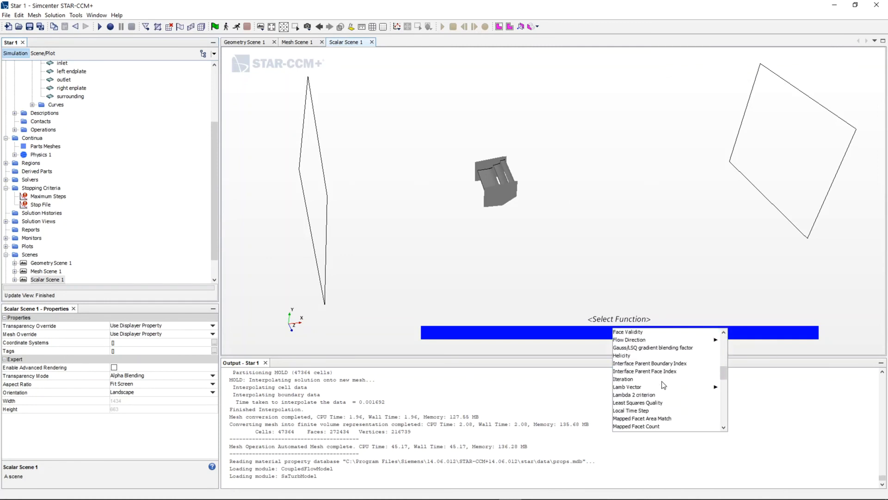
scroll(663, 385, down, 6)
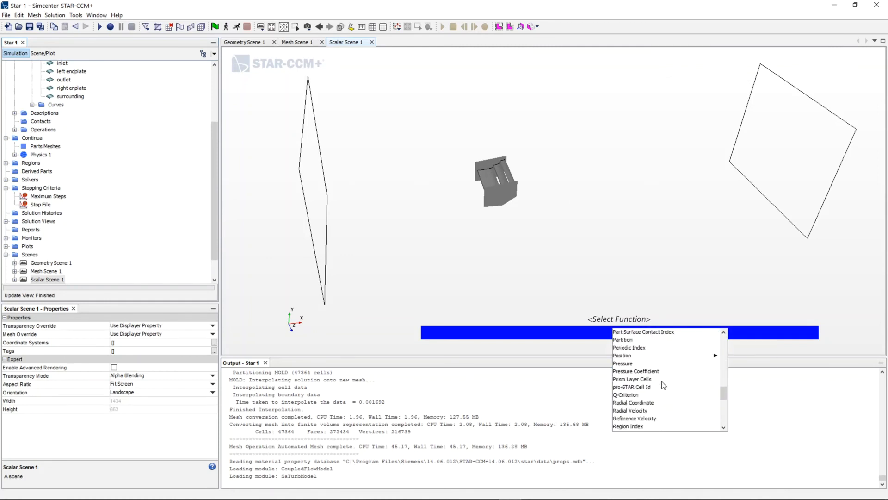
click(639, 362)
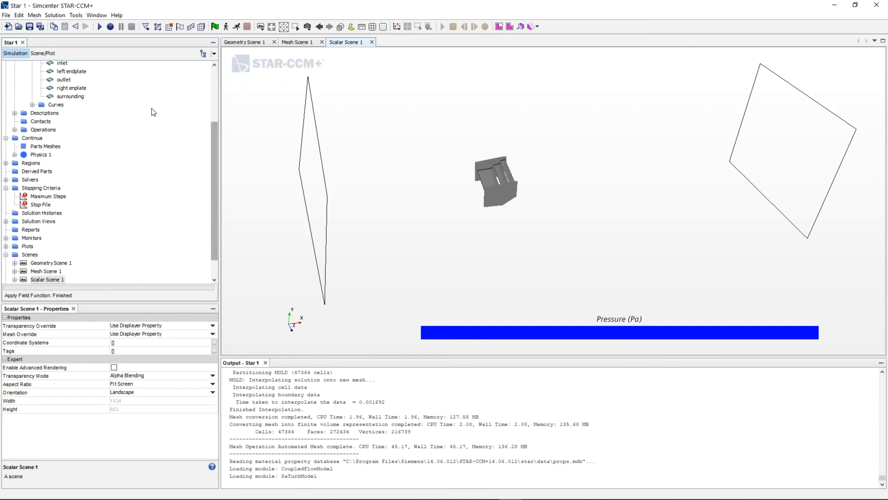
Step: Create a second scalar scene and select the MOLD surfaces e1, e2 and e3 for display in it
scroll(152, 111, up, 3)
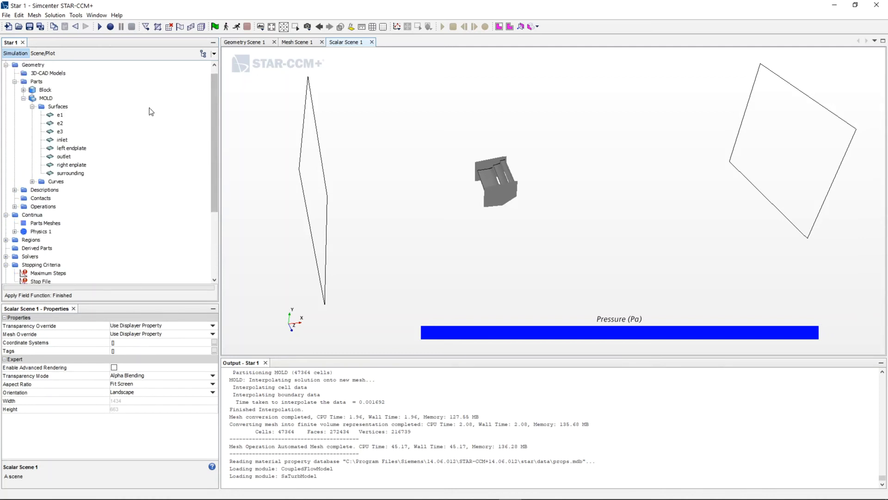
click(261, 29)
click(301, 60)
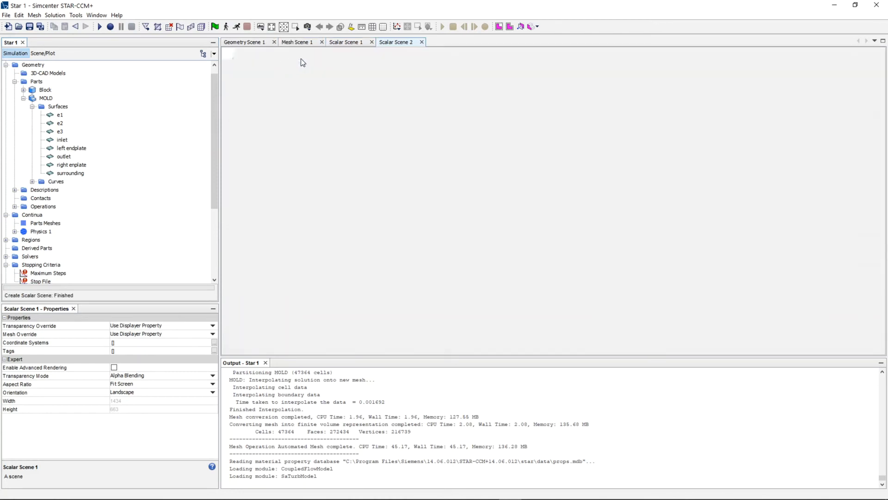
click(60, 116)
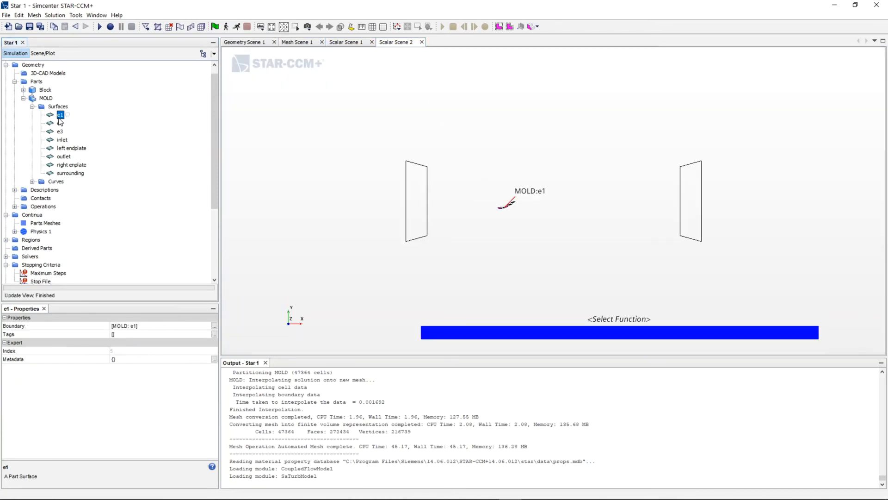
ctrl+click(60, 123)
ctrl+click(60, 132)
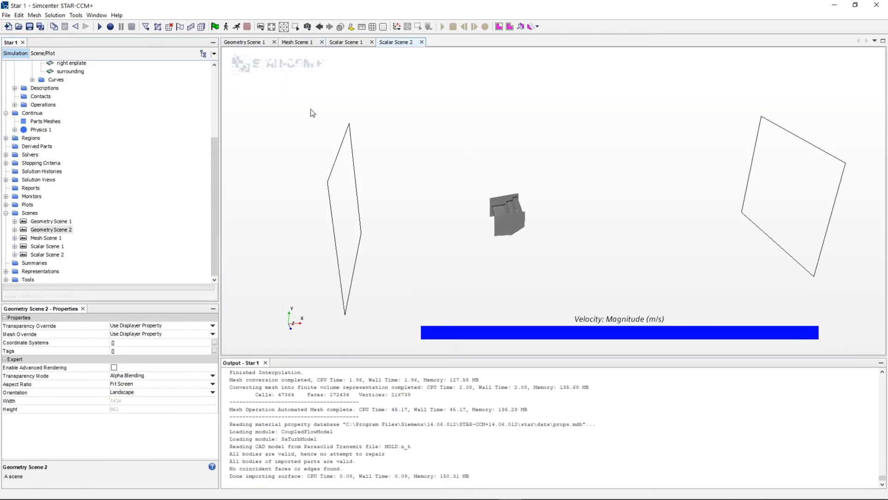
Step: Set the Physics 1 initial velocity to [17, 0, 0] m/s
click(14, 129)
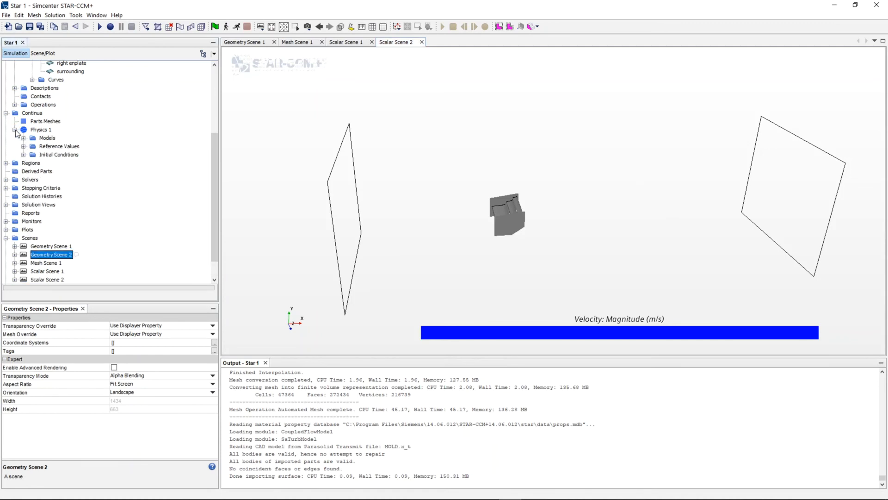
click(23, 155)
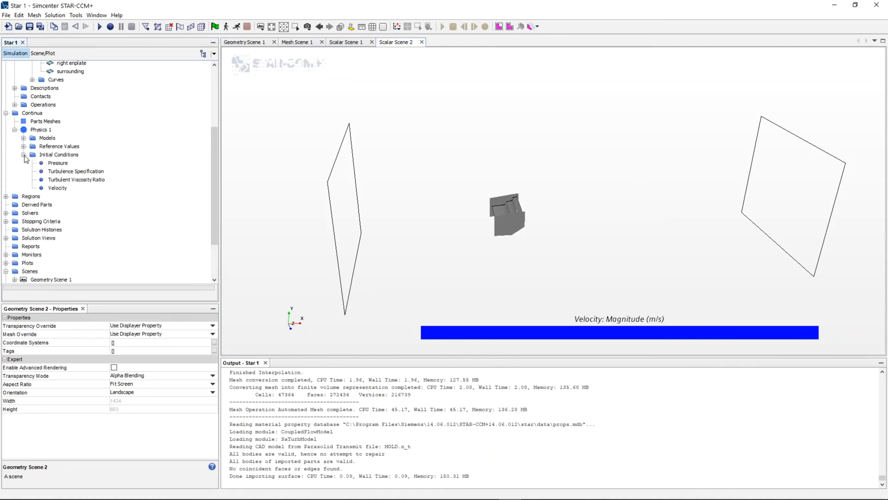
click(60, 190)
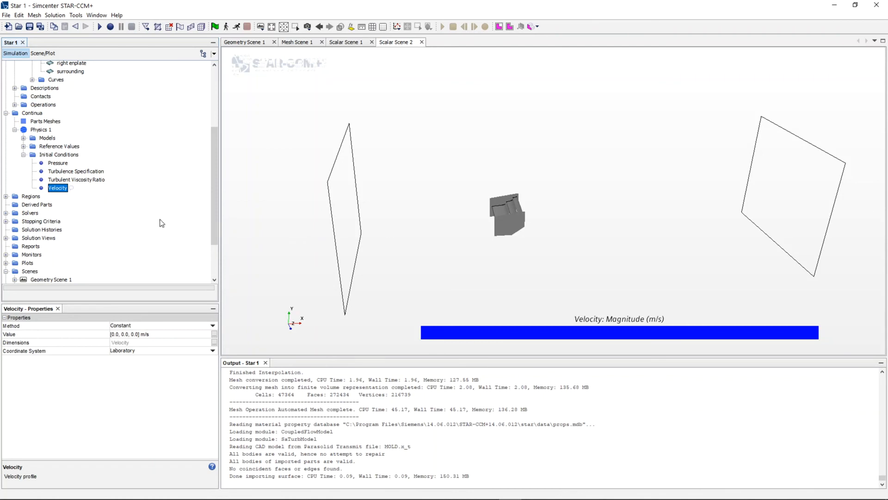
click(119, 334)
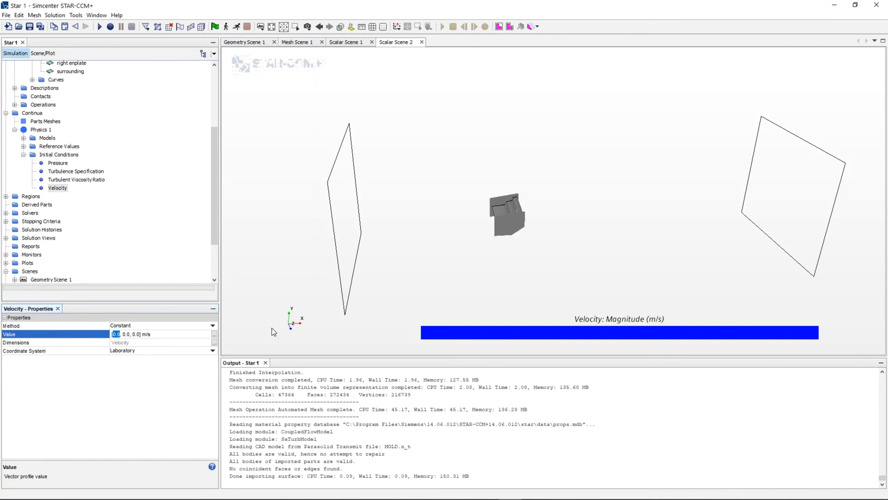
text(17)
key(Return)
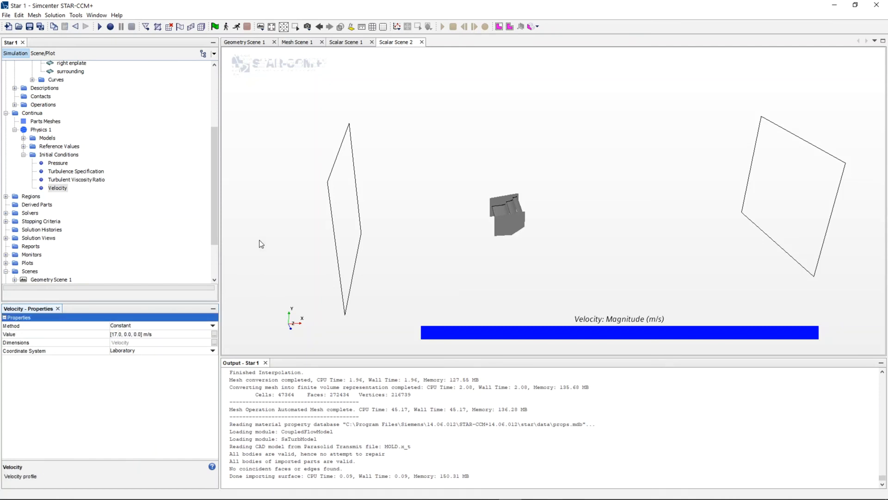
Step: Initialize the solution and start running the simulation
scroll(102, 204, down, 3)
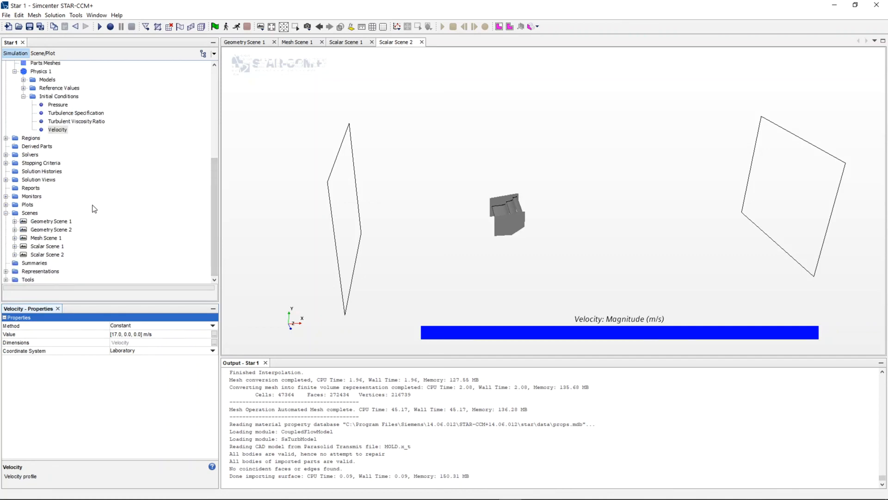
scroll(94, 209, up, 7)
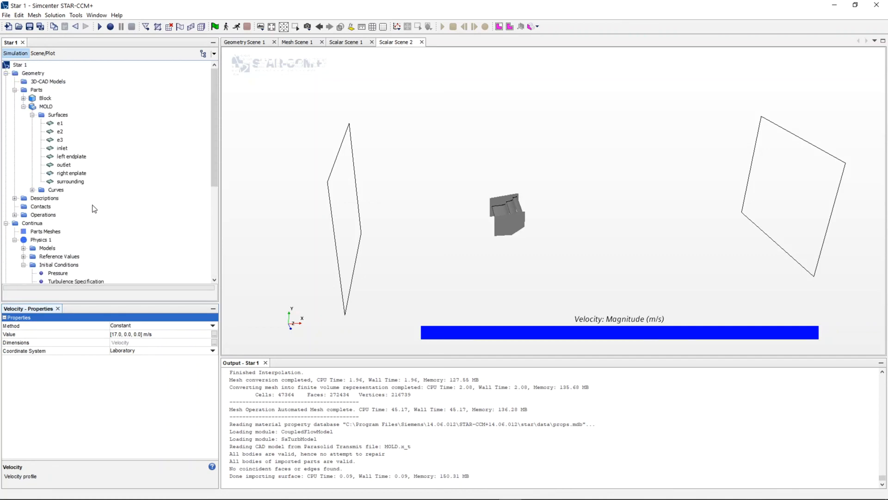
scroll(55, 130, down, 2)
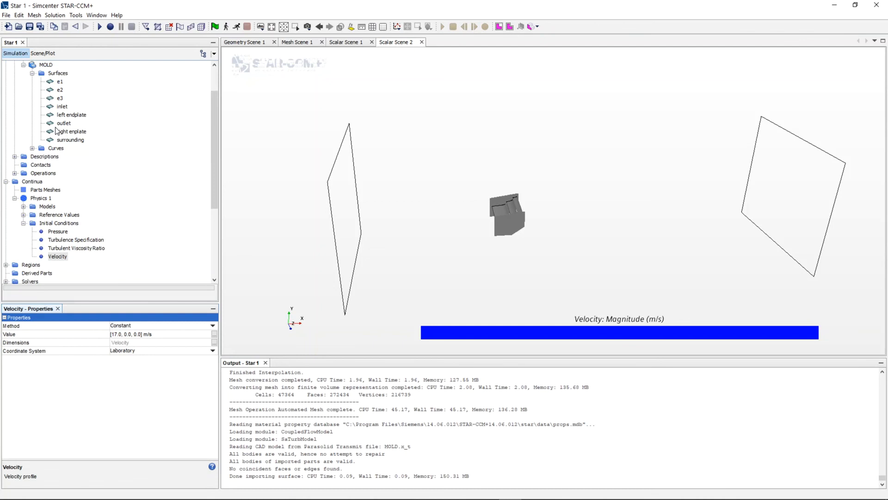
click(215, 27)
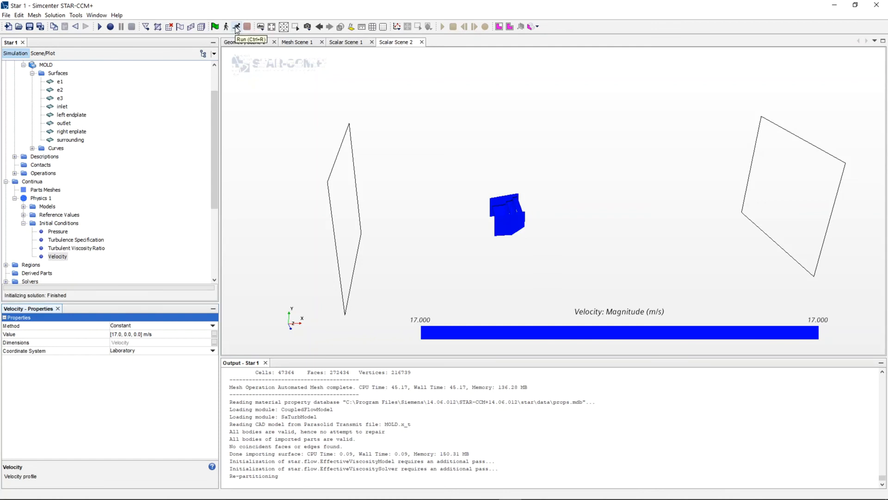
click(236, 27)
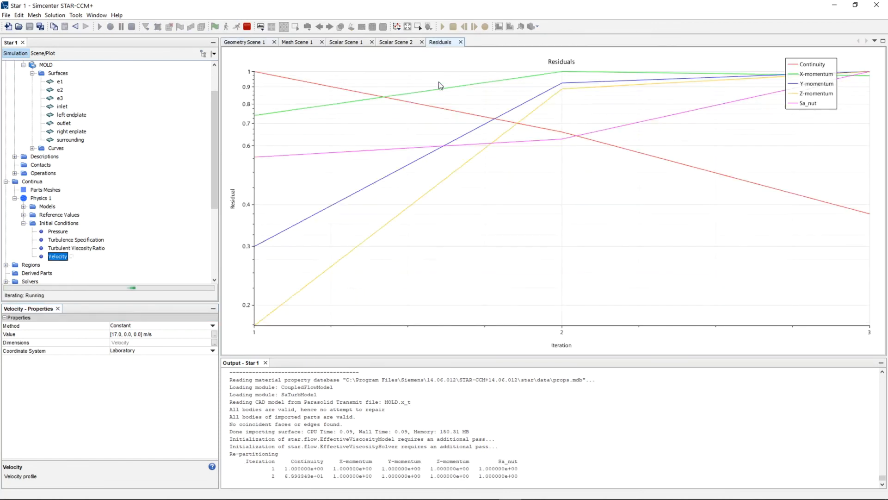
Step: Watch the pressure distribution on the wing up close in Scalar Scene 1 while the solver iterates
click(394, 42)
click(365, 42)
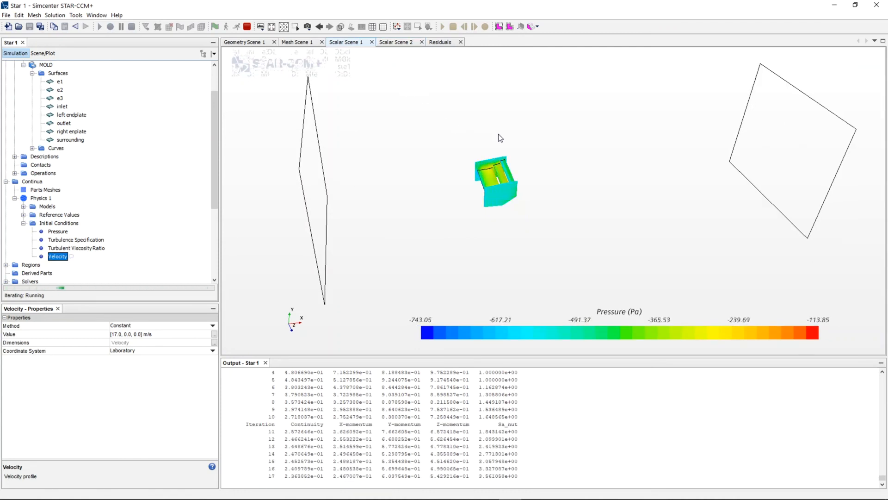
scroll(492, 183, up, 2)
scroll(492, 182, up, 1)
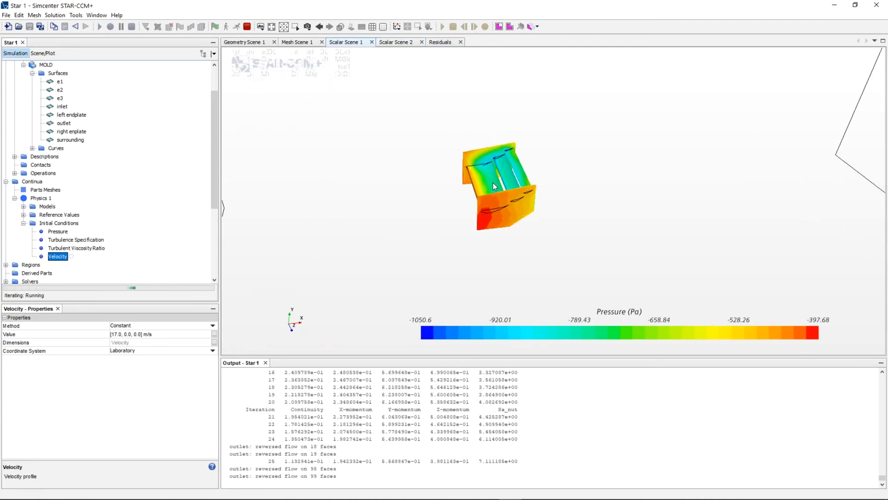
scroll(493, 183, up, 2)
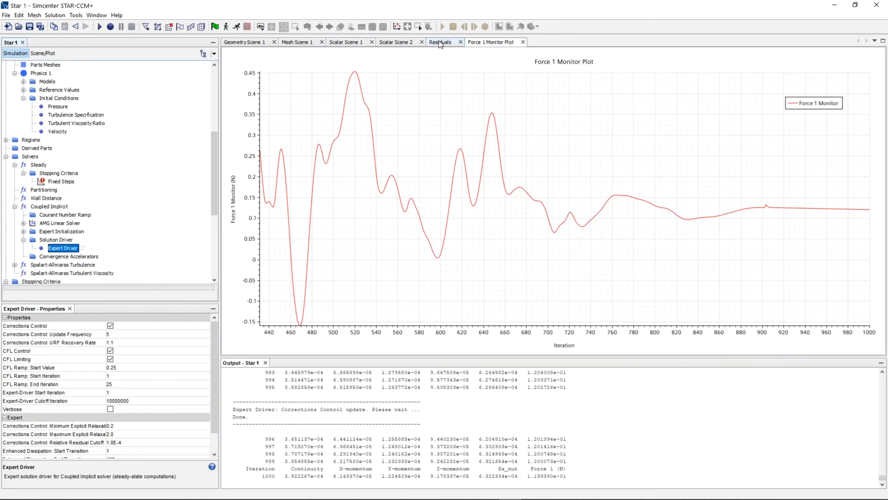
Step: Review the residuals plot and examine the wing's pressure distribution from several angles in Scalar Scene 1
click(441, 43)
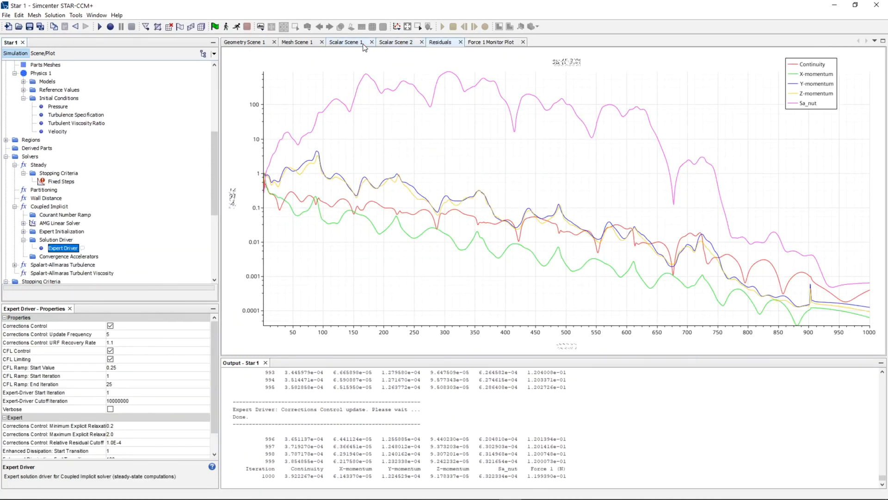
click(343, 43)
drag(471, 218, 532, 148)
drag(505, 193, 402, 218)
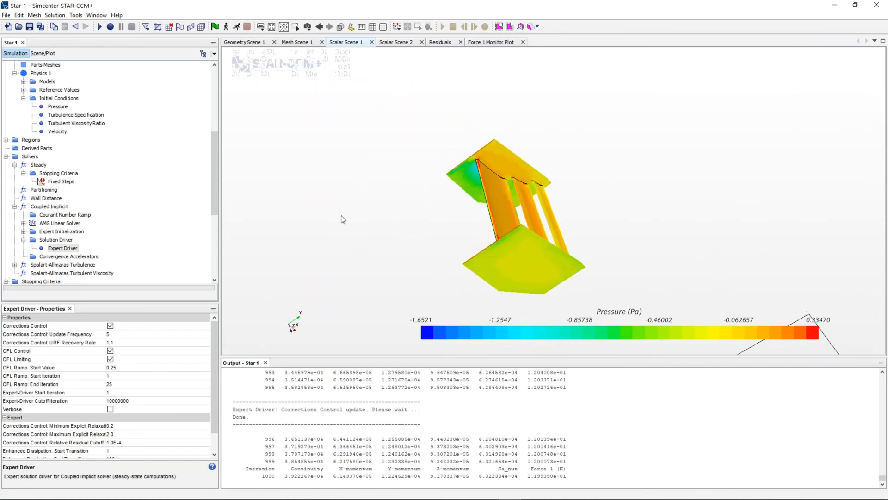
middle_drag(706, 240, 745, 210)
drag(366, 171, 302, 184)
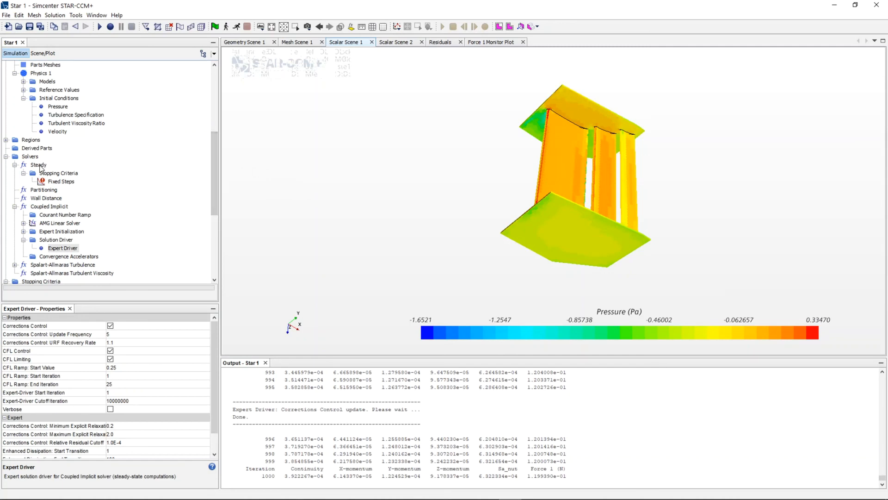
Step: Set the expert initialization method of the Coupled Implicit solver to Grid Sequencing
click(14, 165)
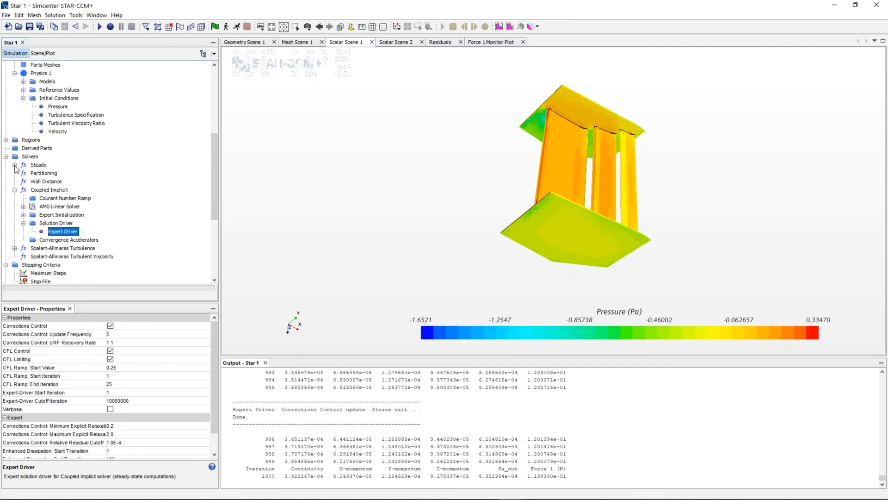
click(14, 189)
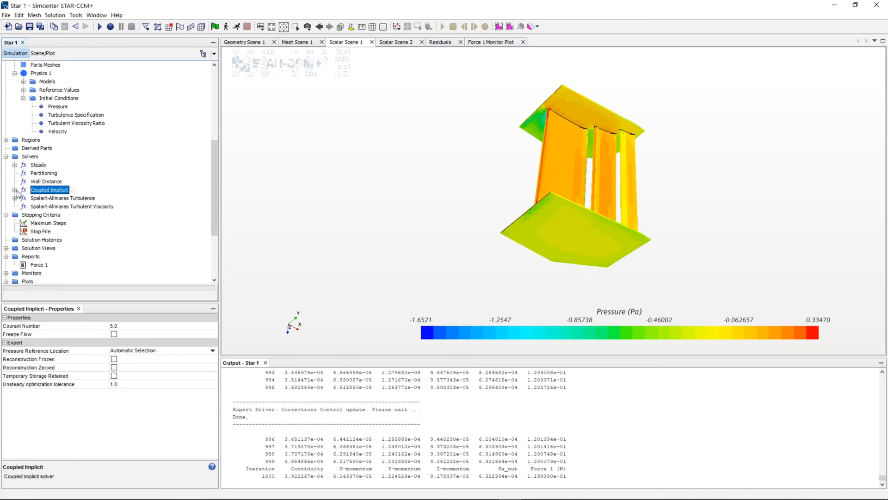
click(14, 190)
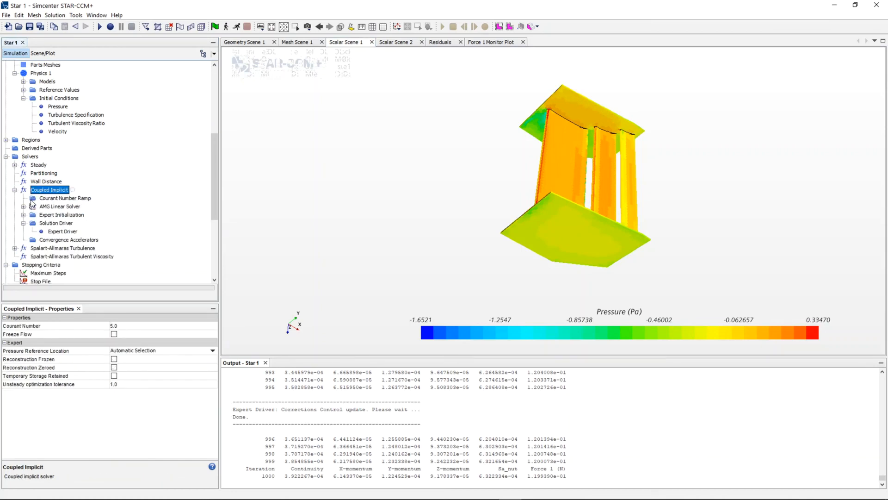
click(23, 214)
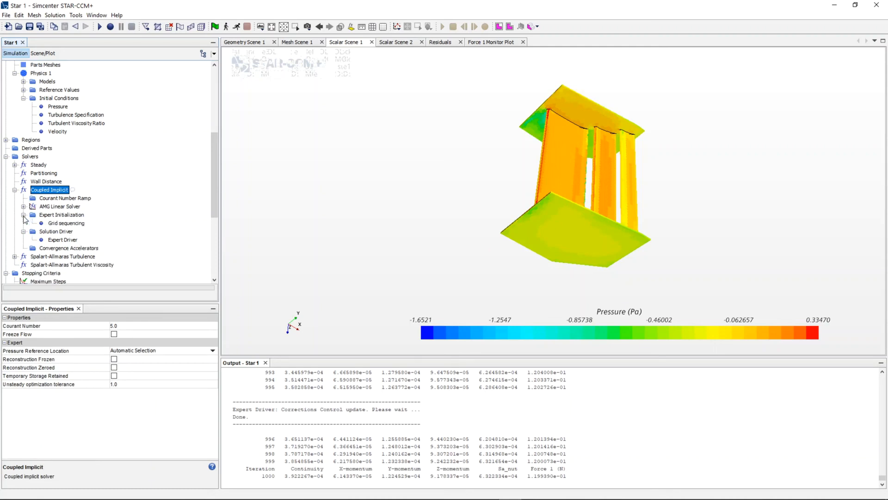
click(65, 223)
click(62, 214)
right_click(62, 215)
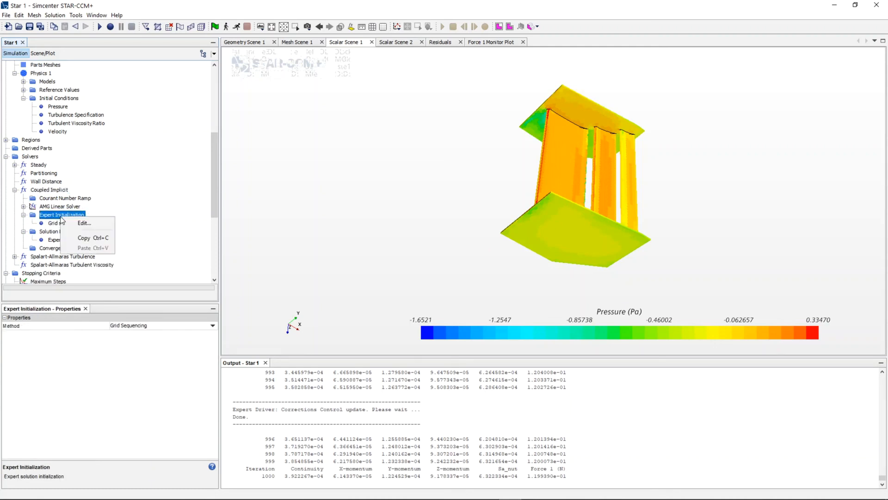
click(136, 357)
click(146, 326)
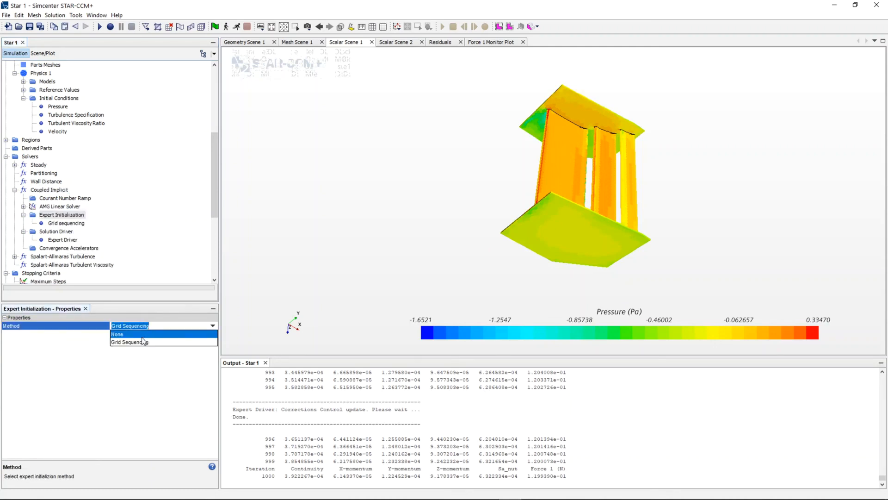
click(141, 342)
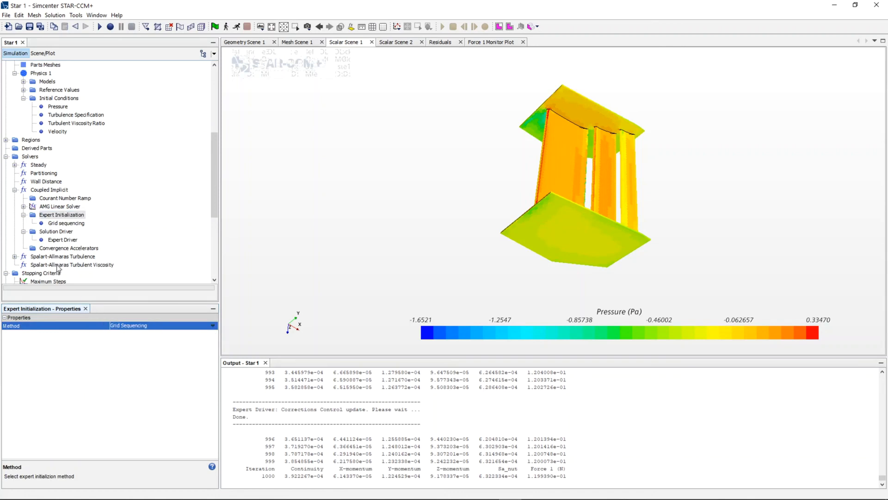
Step: Set the solution driver of the Coupled Implicit solver to Expert driver
click(45, 231)
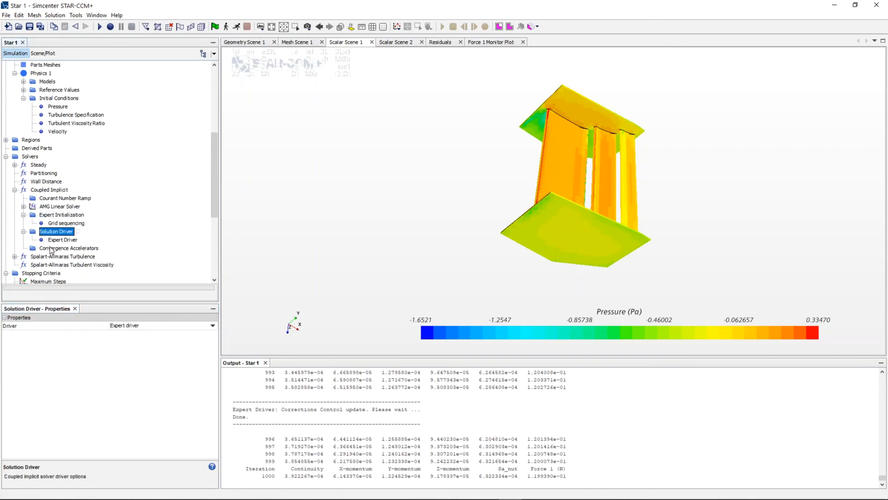
click(139, 326)
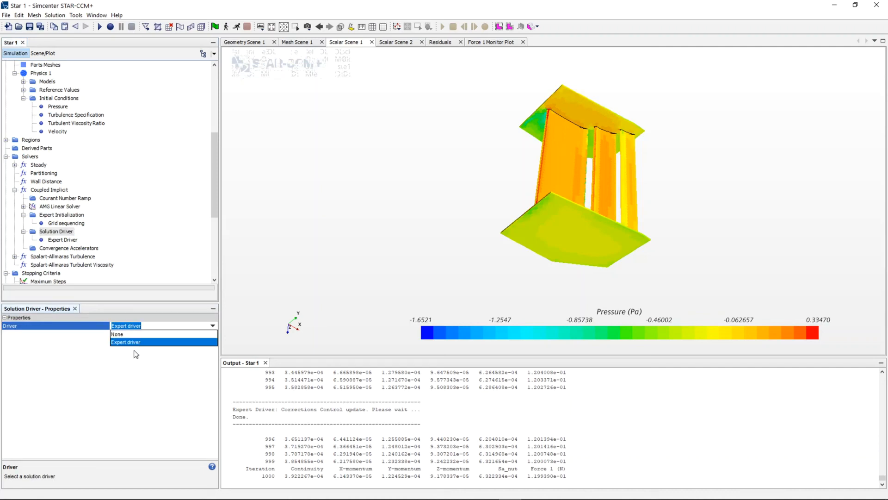
click(127, 342)
Step: Review the property values of the Expert Driver and of the grid sequencing initialization
click(63, 239)
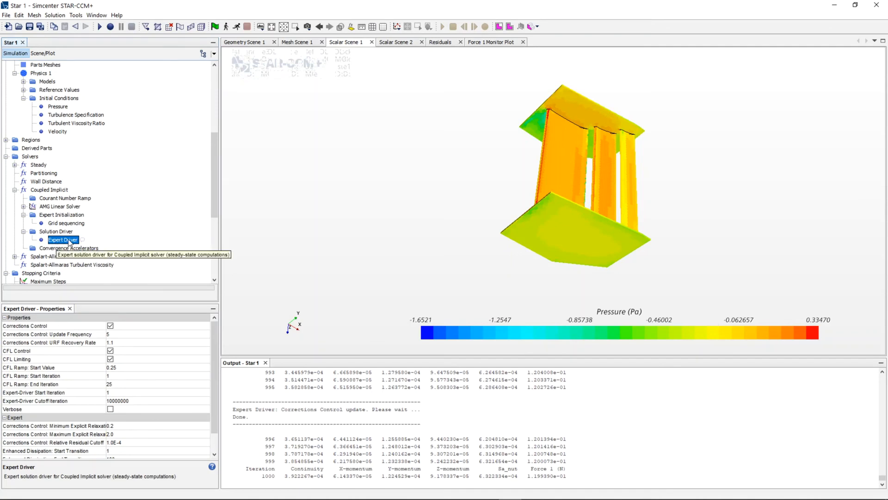
click(78, 224)
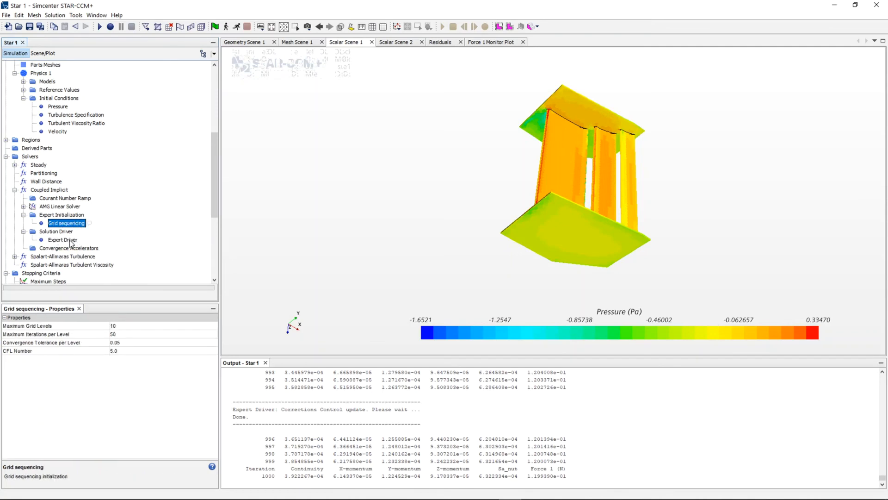
click(67, 240)
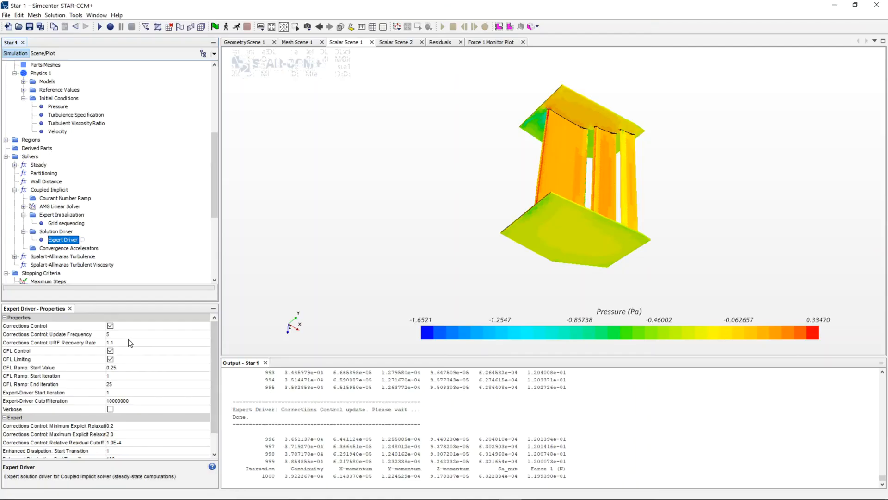
scroll(131, 343, down, 2)
click(72, 222)
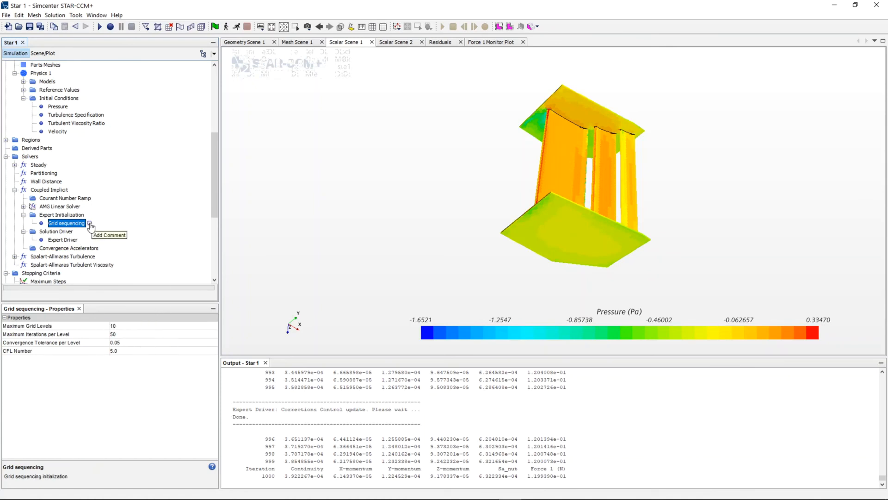
scroll(140, 225, down, 2)
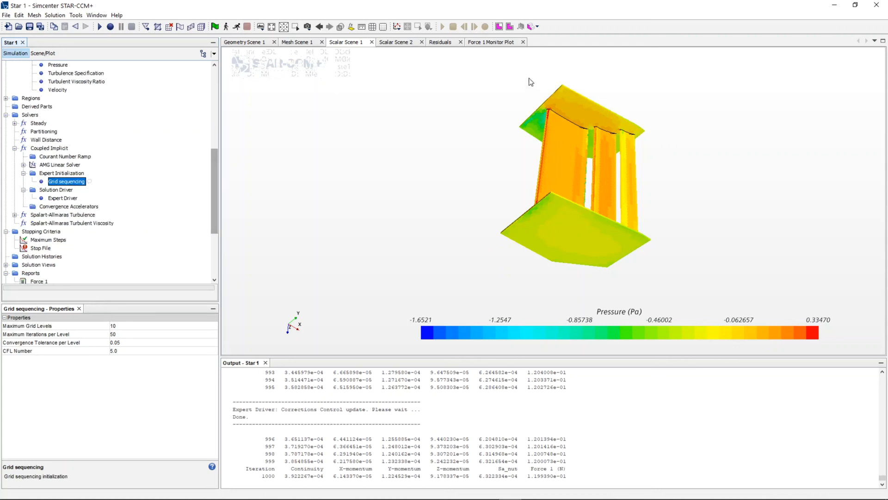
Step: Inspect the Force 1 report properties and the convergence of its monitor plot
click(46, 282)
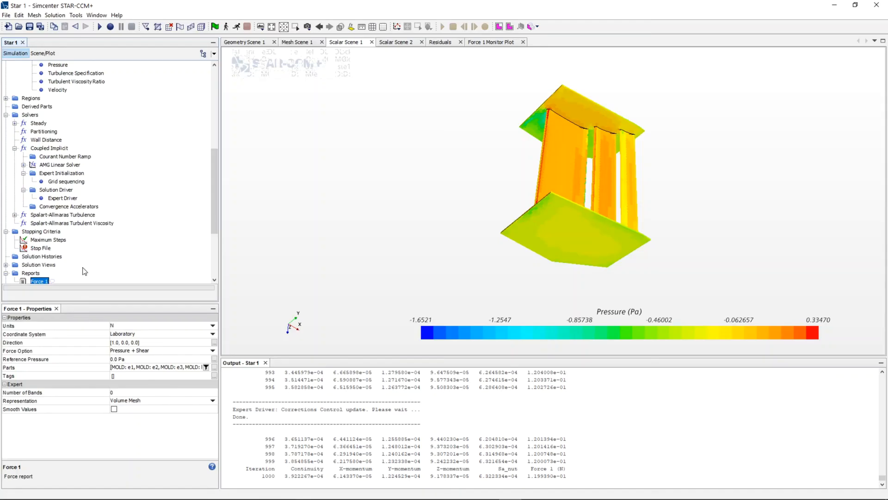
click(494, 43)
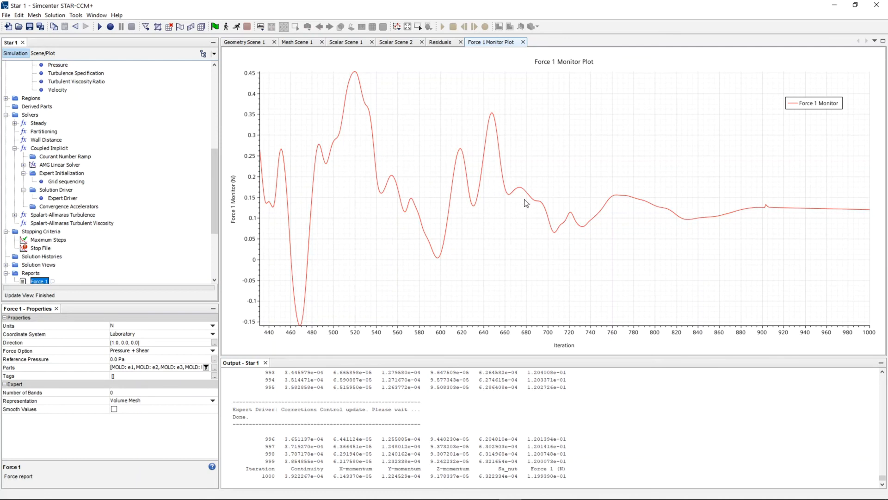
mouse_move(776, 212)
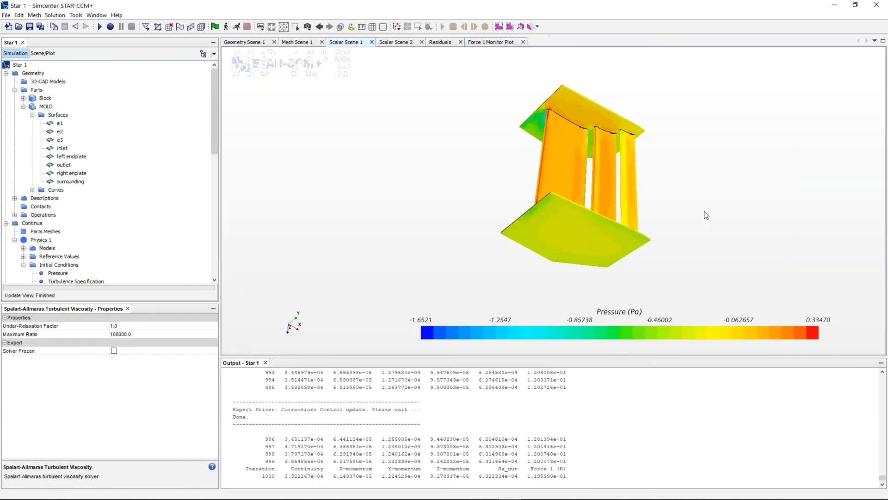
Step: View the pressure scene from another side and look through the report types available for a new report
drag(706, 215, 330, 200)
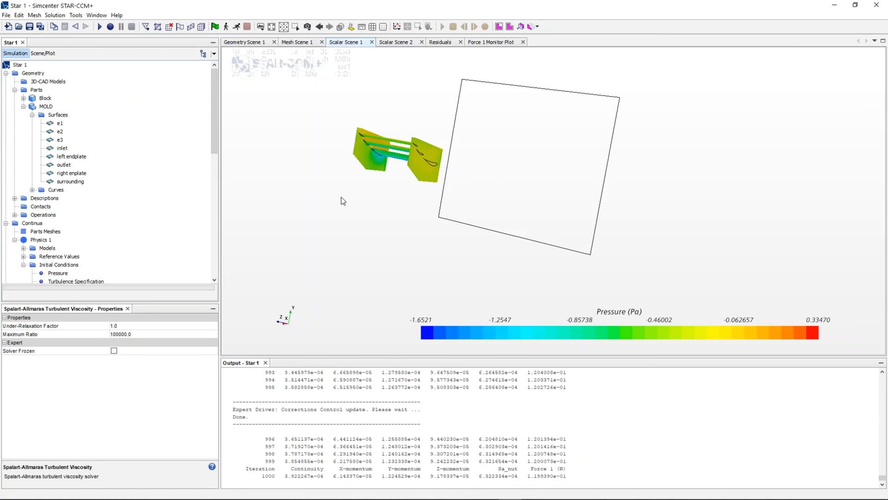
scroll(25, 200, down, 11)
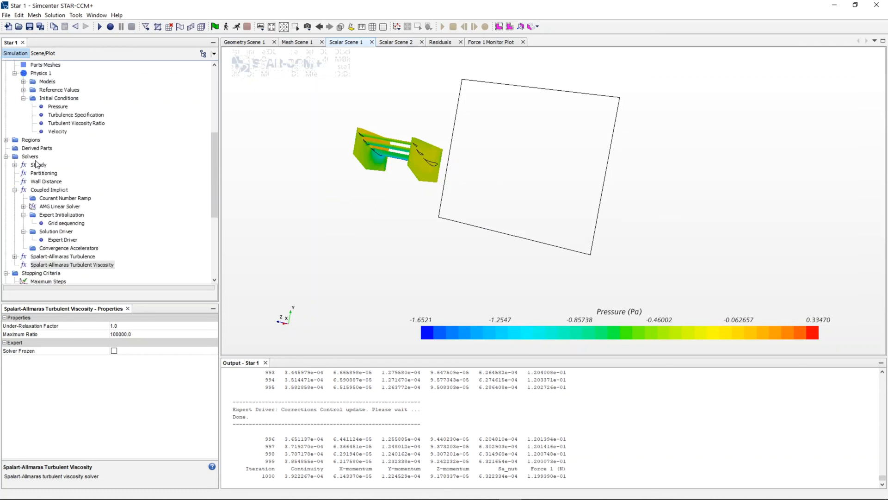
click(26, 198)
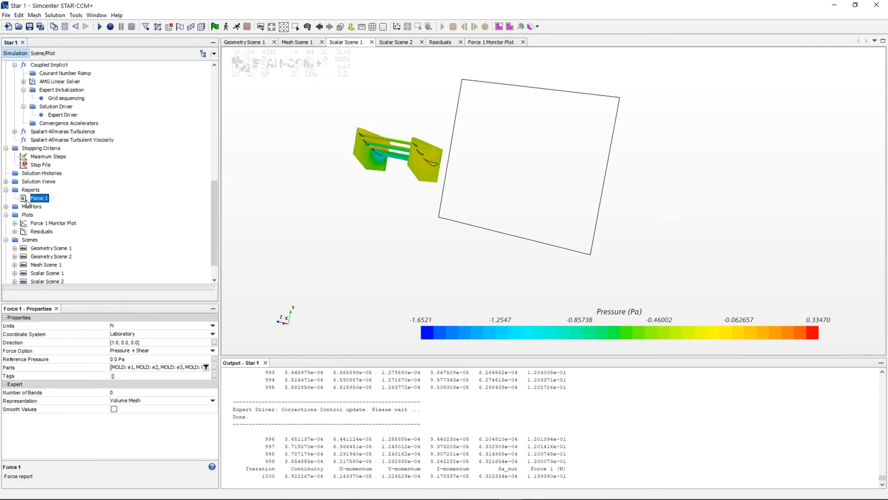
click(29, 191)
right_click(29, 191)
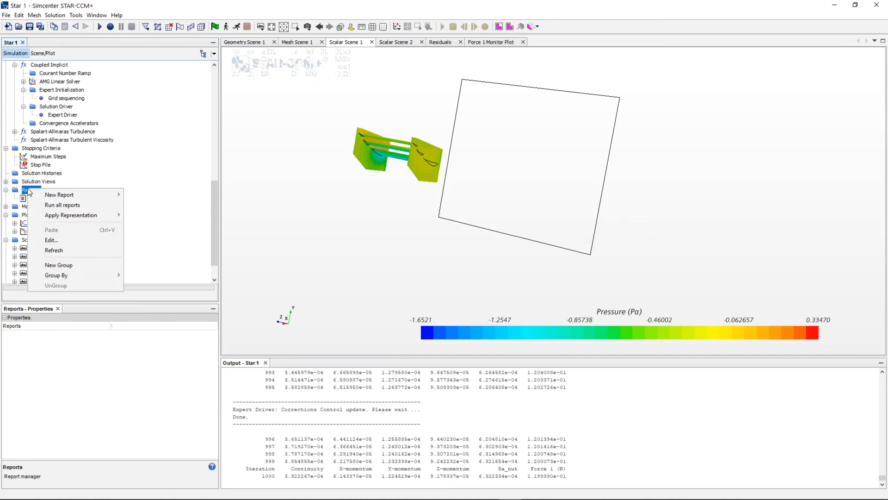
mouse_move(50, 195)
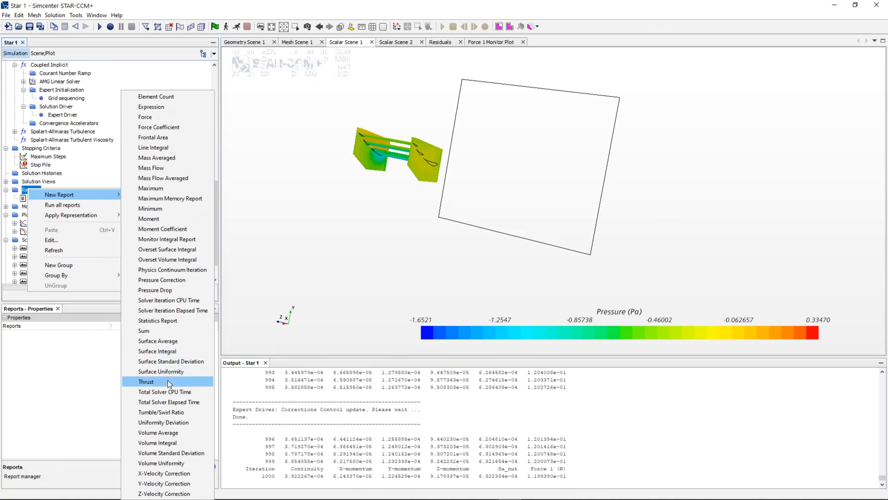
click(346, 203)
click(315, 202)
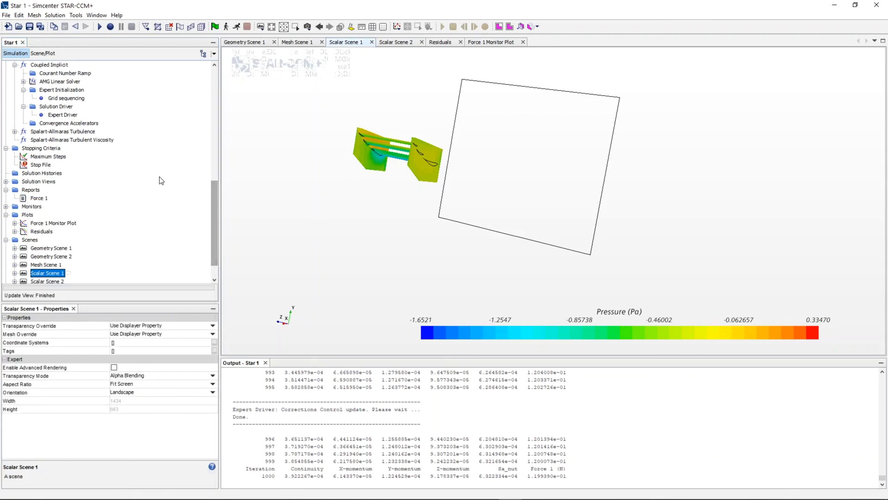